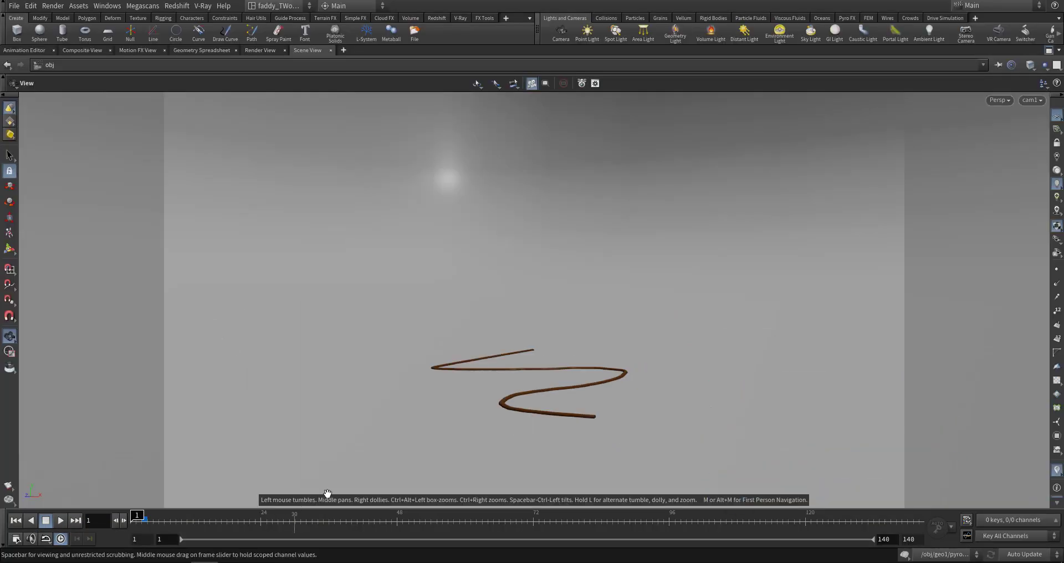
Restore the split pane layout from the maximized viewport and review the parameters of the distant light and the camera.
{"action": "left_click", "coordinate": [1049, 50]}
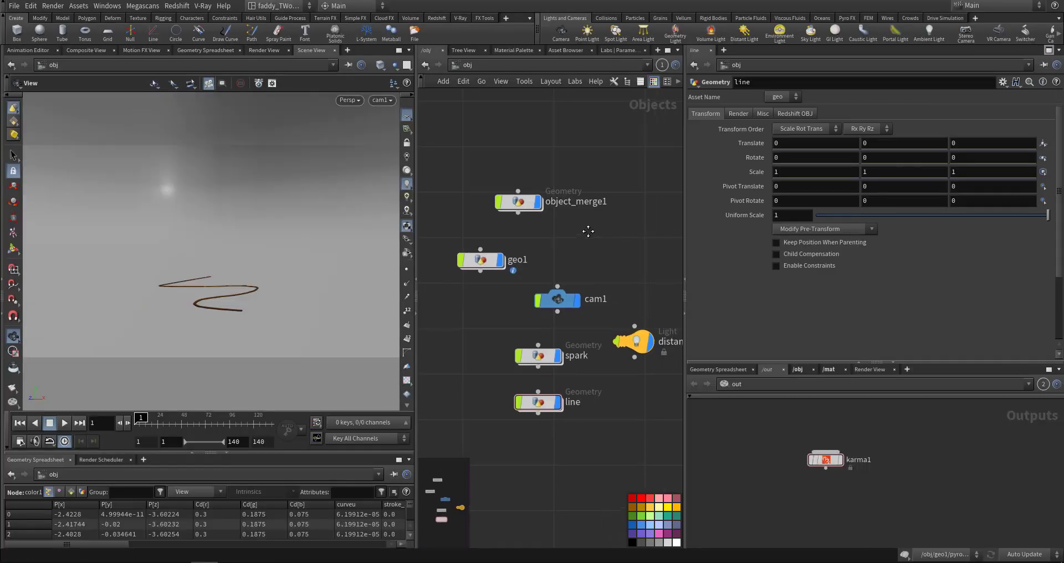
{"action": "left_click_drag", "start_coordinate": [501, 399], "coordinate": [498, 404]}
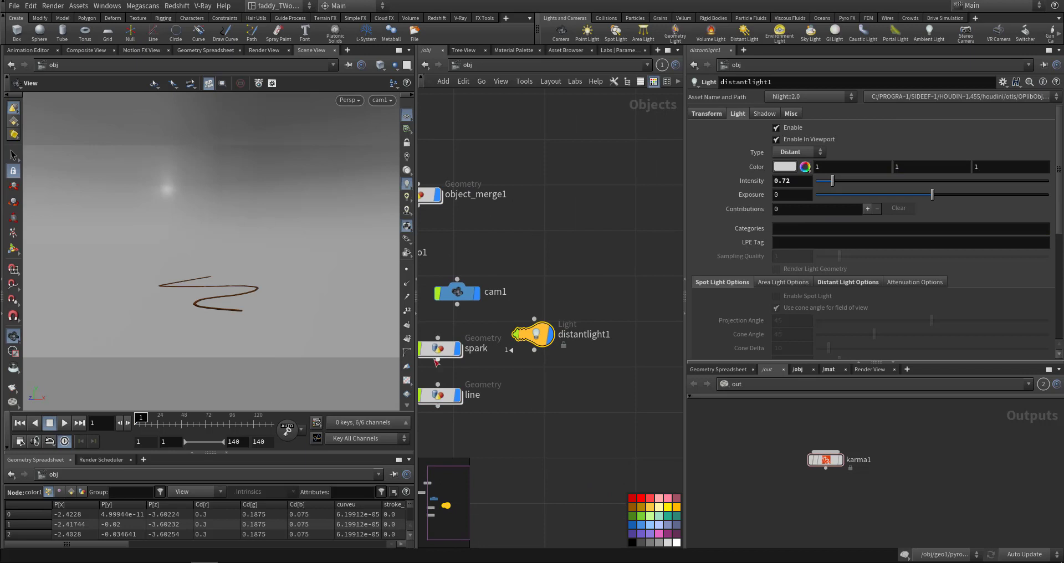
{"action": "middle_click_drag", "start_coordinate": [554, 291], "coordinate": [655, 294]}
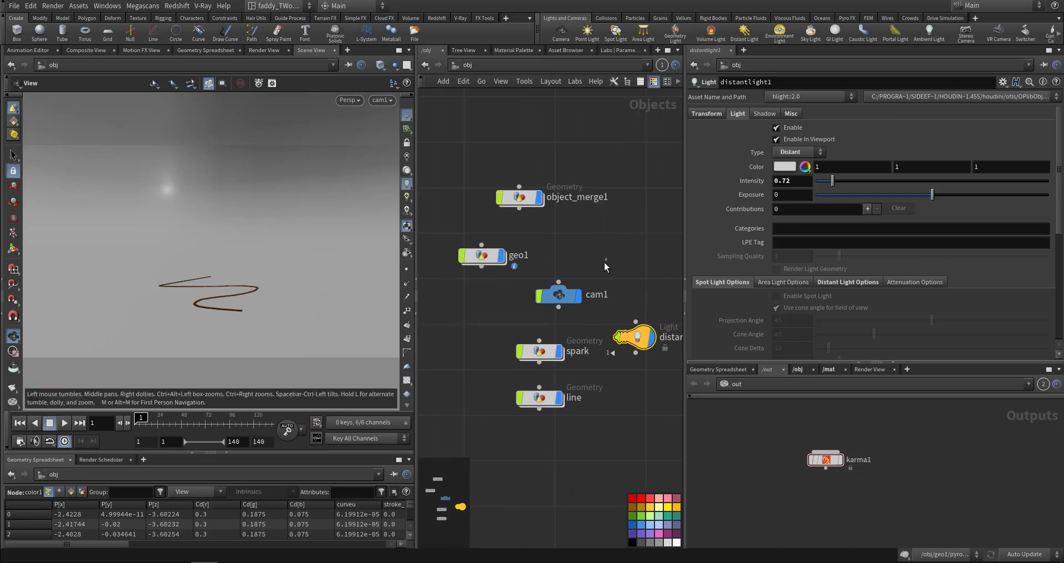
{"action": "left_click", "coordinate": [560, 295]}
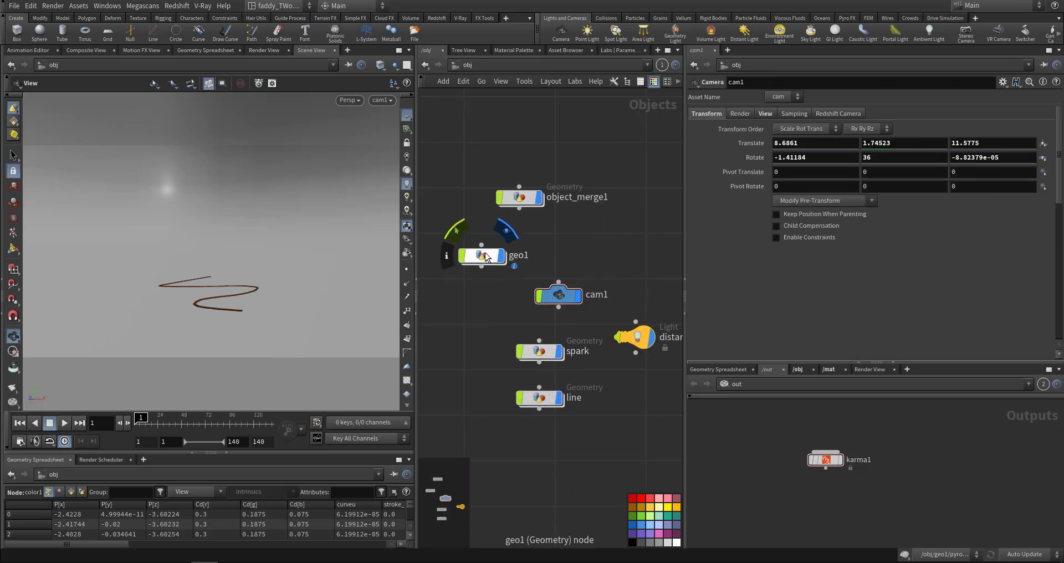
Inspect the backdrop and convert nodes inside object_merge1, and return to the object level.
{"action": "double_click", "coordinate": [524, 198]}
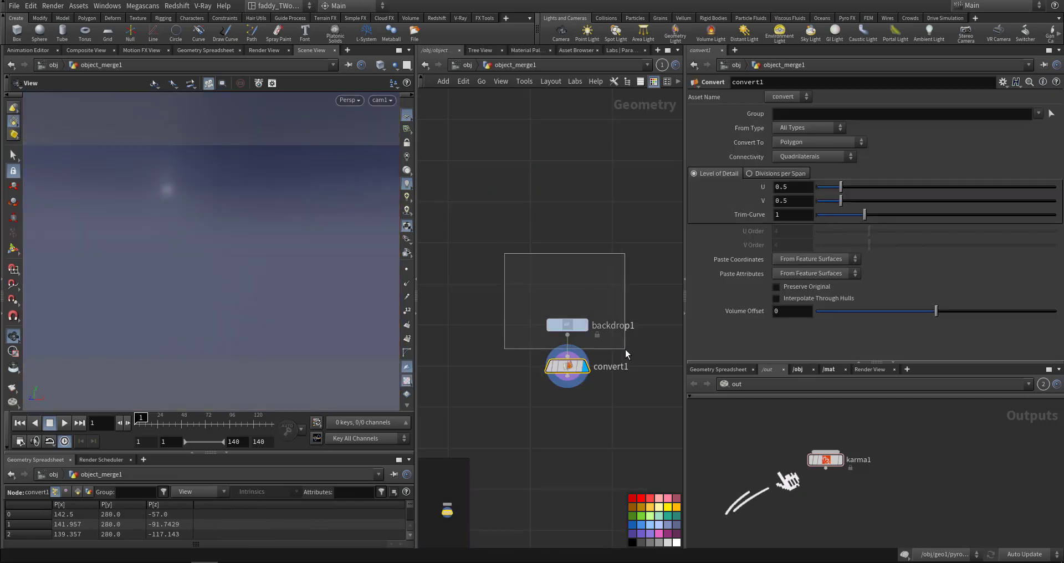
{"action": "left_click_drag", "start_coordinate": [625, 350], "coordinate": [626, 349]}
{"action": "left_click", "coordinate": [467, 64]}
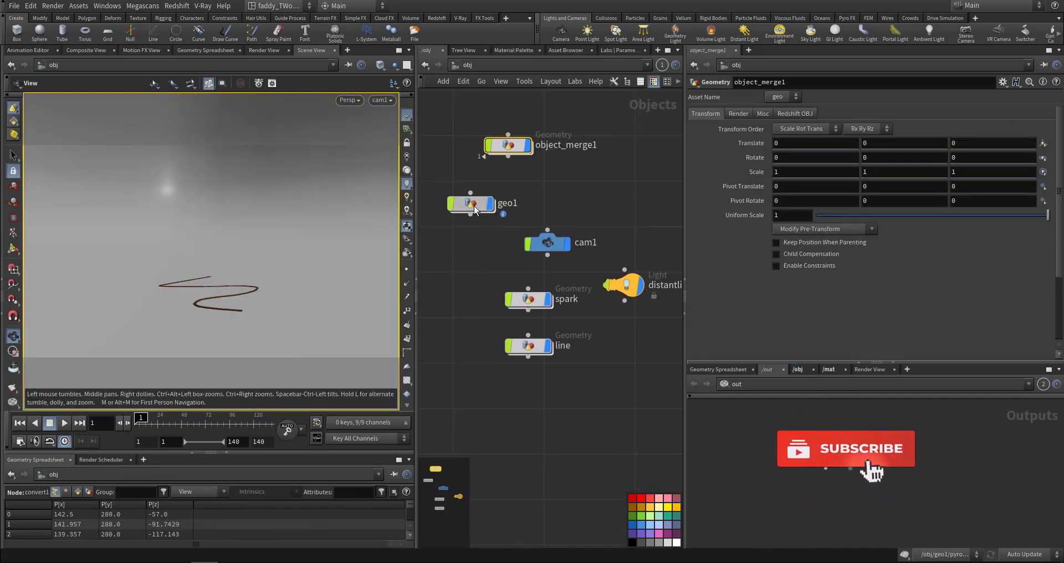
Enter the geo1 network and display the drawcurve1 output, framed from above outside the camera view.
{"action": "double_click", "coordinate": [481, 203]}
{"action": "middle_click_drag", "start_coordinate": [655, 307], "coordinate": [471, 268]}
{"action": "middle_click_drag", "start_coordinate": [438, 165], "coordinate": [617, 288]}
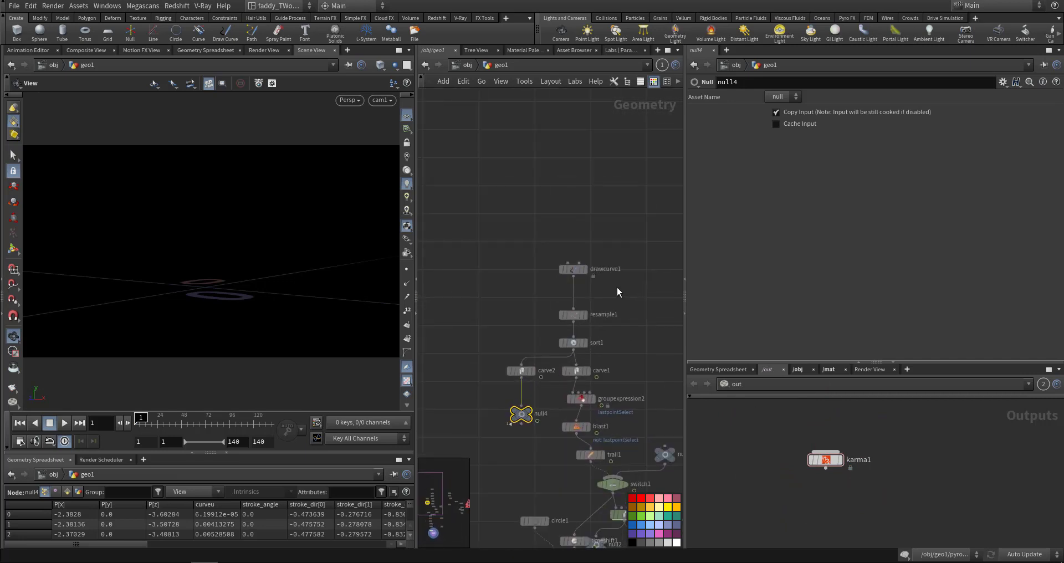
{"action": "scroll", "coordinate": [618, 287], "scroll_direction": "up", "scroll_amount": 5}
{"action": "left_click", "coordinate": [552, 252]}
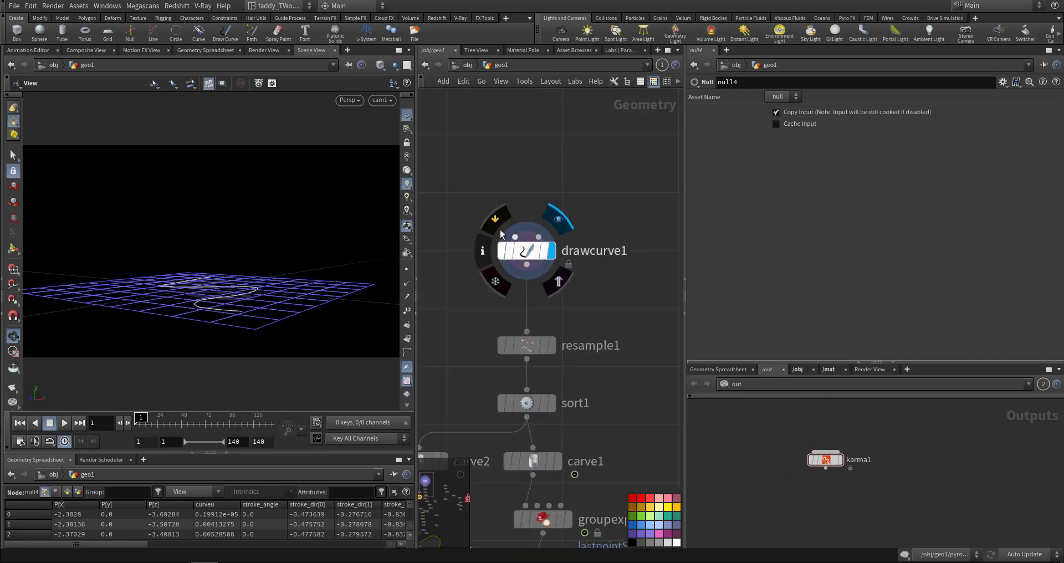
{"action": "left_click_drag", "start_coordinate": [248, 299], "coordinate": [279, 274]}
{"action": "key", "text": "g"}
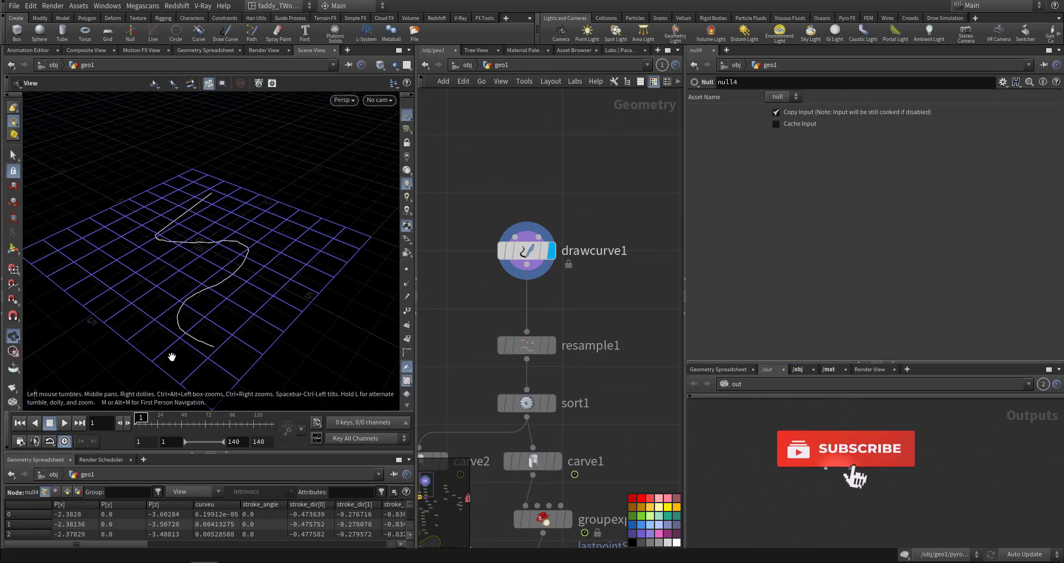
Review drawcurve1's projection settings and show the points of the drawn curve for a close-up check of their spacing.
{"action": "middle_click_drag", "start_coordinate": [481, 321], "coordinate": [514, 285]}
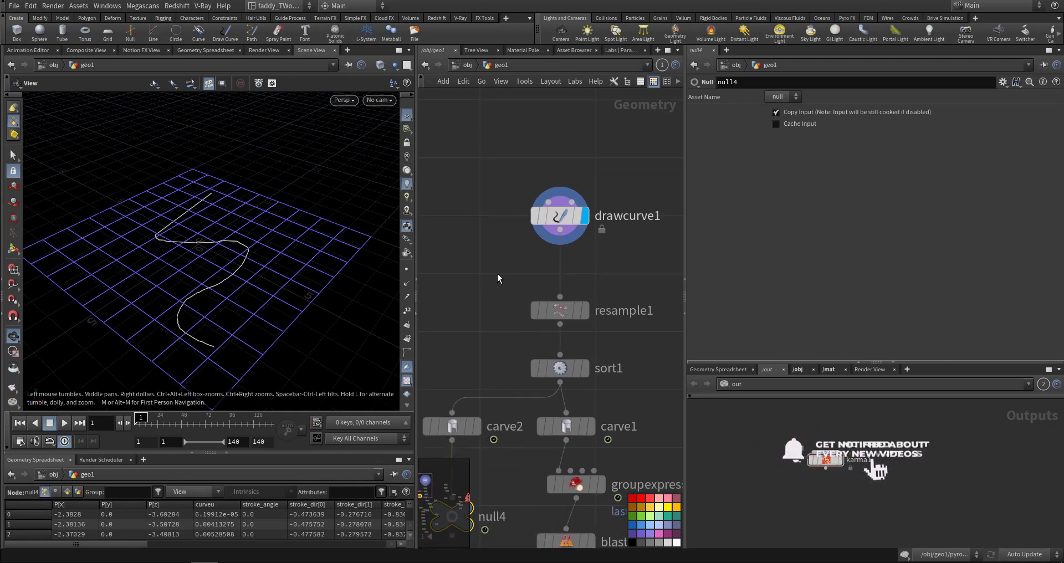
{"action": "left_click", "coordinate": [555, 216]}
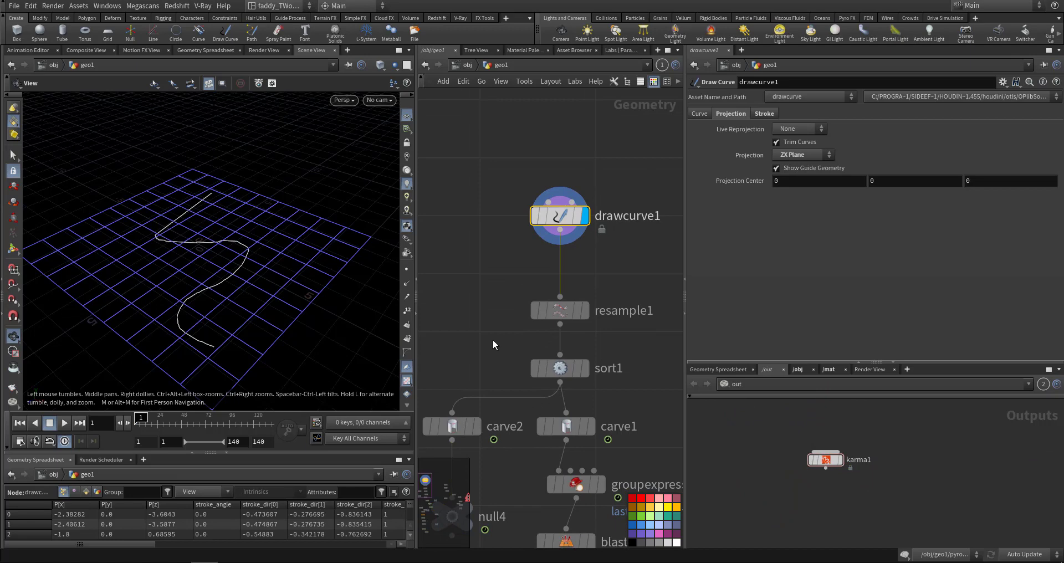
{"action": "middle_click_drag", "start_coordinate": [492, 342], "coordinate": [492, 299]}
{"action": "mouse_move", "coordinate": [584, 268]}
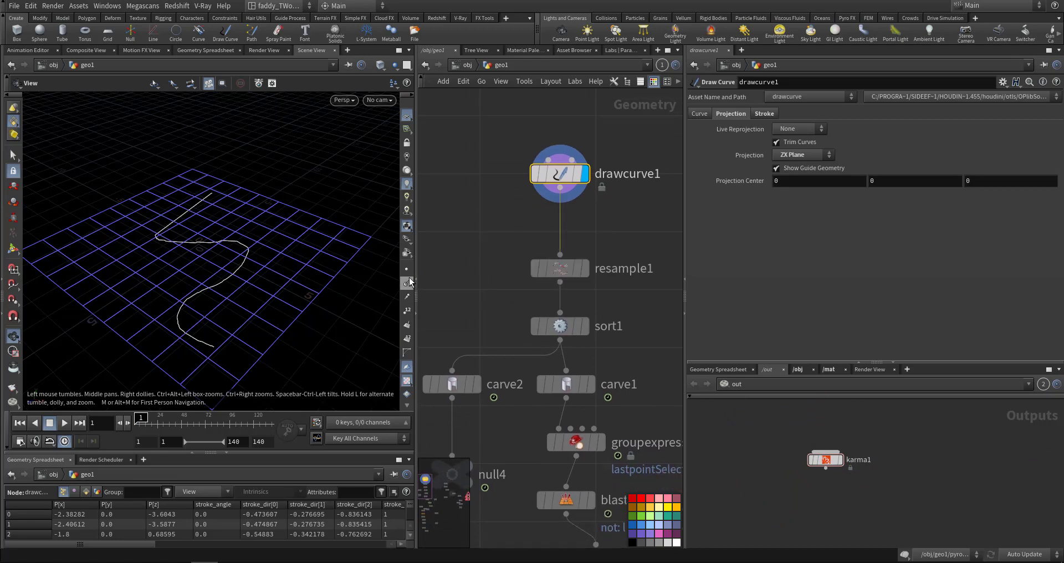
{"action": "right_click_drag", "start_coordinate": [194, 294], "coordinate": [371, 272]}
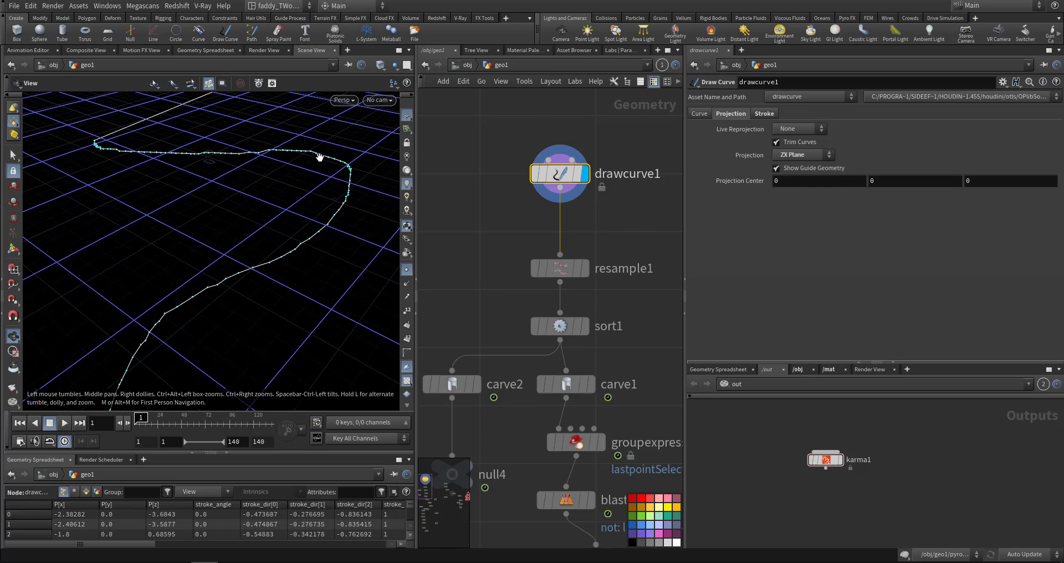
Display resample1's output and review its segment length and Treat Polygons As options.
{"action": "left_click", "coordinate": [585, 269]}
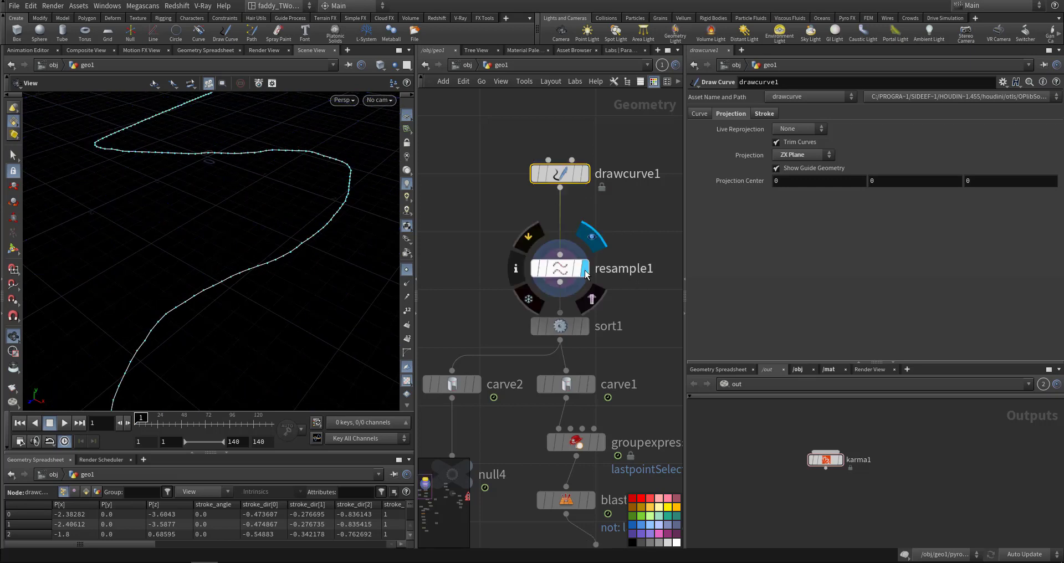
{"action": "left_click", "coordinate": [561, 270]}
{"action": "left_click_drag", "start_coordinate": [400, 246], "coordinate": [276, 269]}
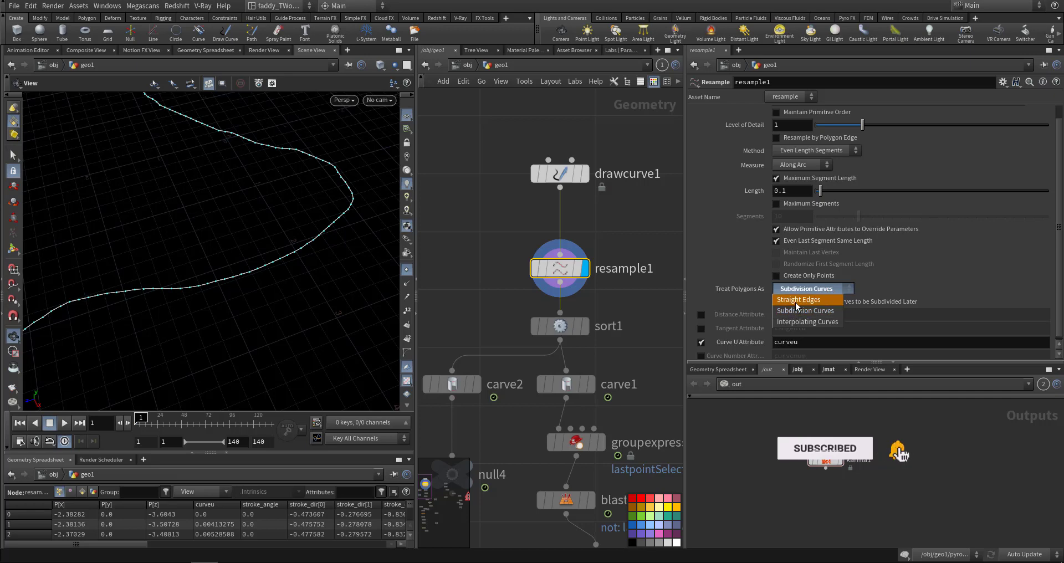
{"action": "left_click", "coordinate": [645, 296]}
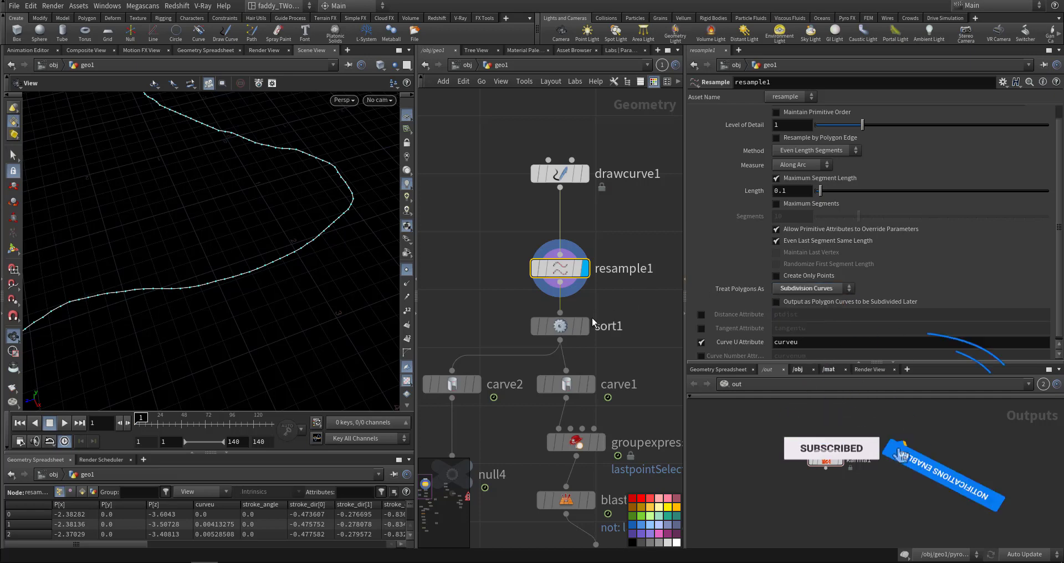
Show point numbers on the resampled curve and examine their order up close.
{"action": "left_click", "coordinate": [406, 312]}
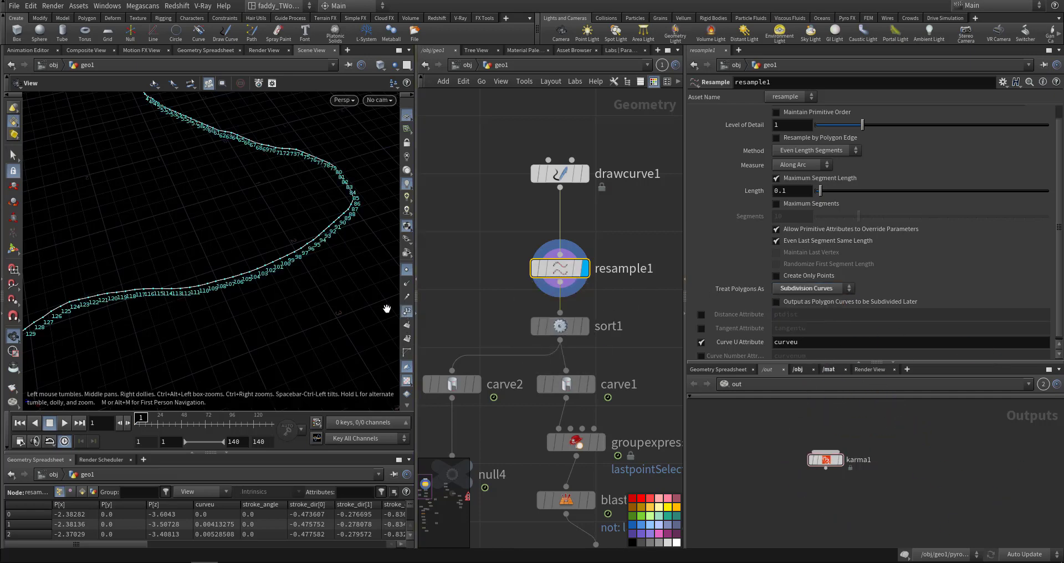
{"action": "left_click_drag", "start_coordinate": [252, 286], "coordinate": [245, 285]}
{"action": "right_click_drag", "start_coordinate": [245, 284], "coordinate": [373, 237]}
Display sort1's output and examine the reversed point numbering along the curve, including its starting end.
{"action": "left_click", "coordinate": [585, 329]}
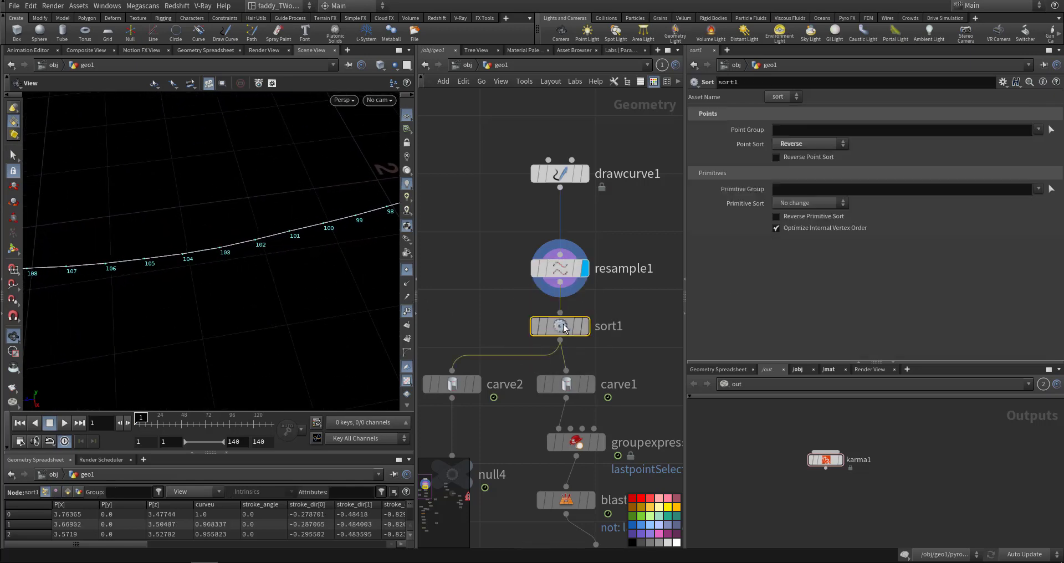
{"action": "left_click", "coordinate": [586, 328]}
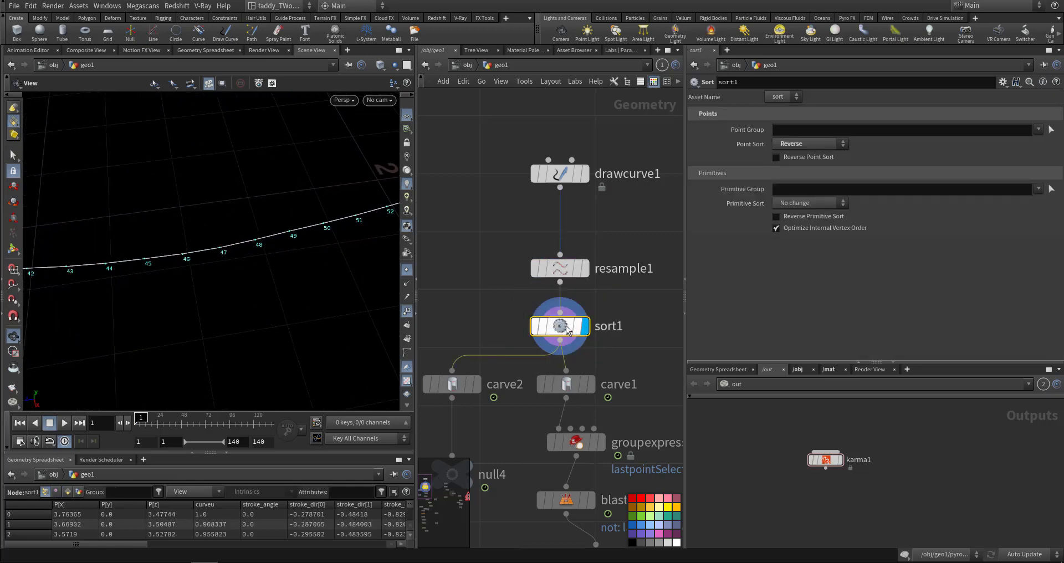
{"action": "right_click_drag", "start_coordinate": [289, 251], "coordinate": [233, 259]}
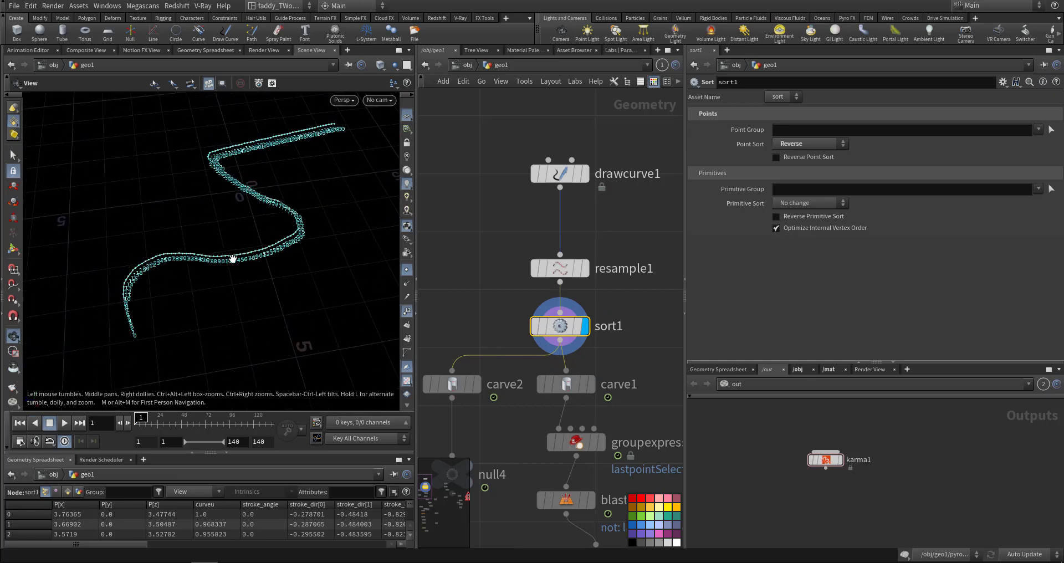
{"action": "middle_click_drag", "start_coordinate": [194, 269], "coordinate": [221, 227]}
{"action": "right_click_drag", "start_coordinate": [138, 294], "coordinate": [321, 270]}
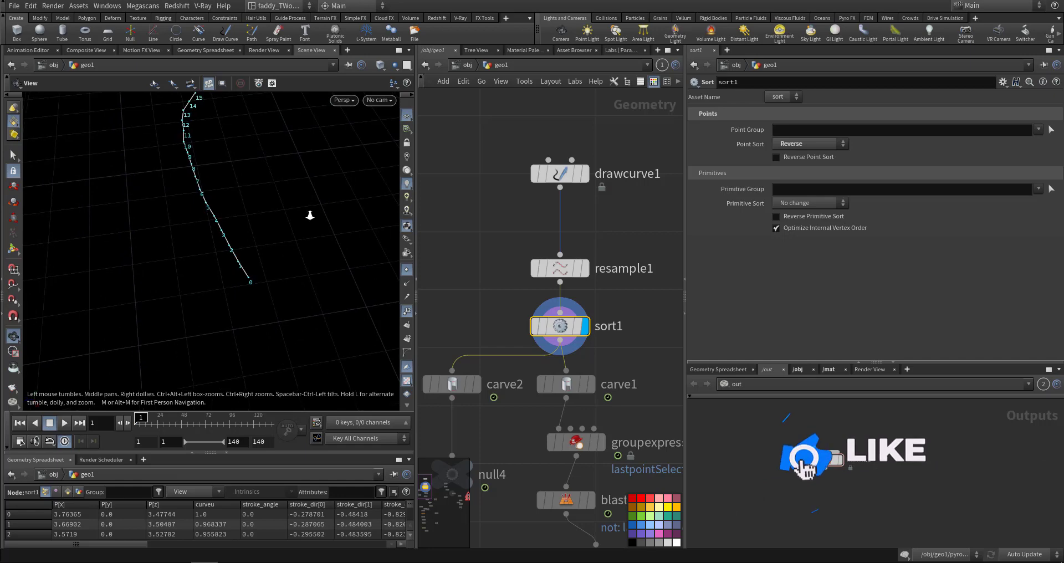
{"action": "scroll", "coordinate": [308, 214], "scroll_direction": "down", "scroll_amount": 5}
{"action": "middle_click_drag", "start_coordinate": [305, 203], "coordinate": [154, 285]}
{"action": "middle_click_drag", "start_coordinate": [475, 235], "coordinate": [465, 206]}
{"action": "middle_click_drag", "start_coordinate": [485, 261], "coordinate": [523, 207]}
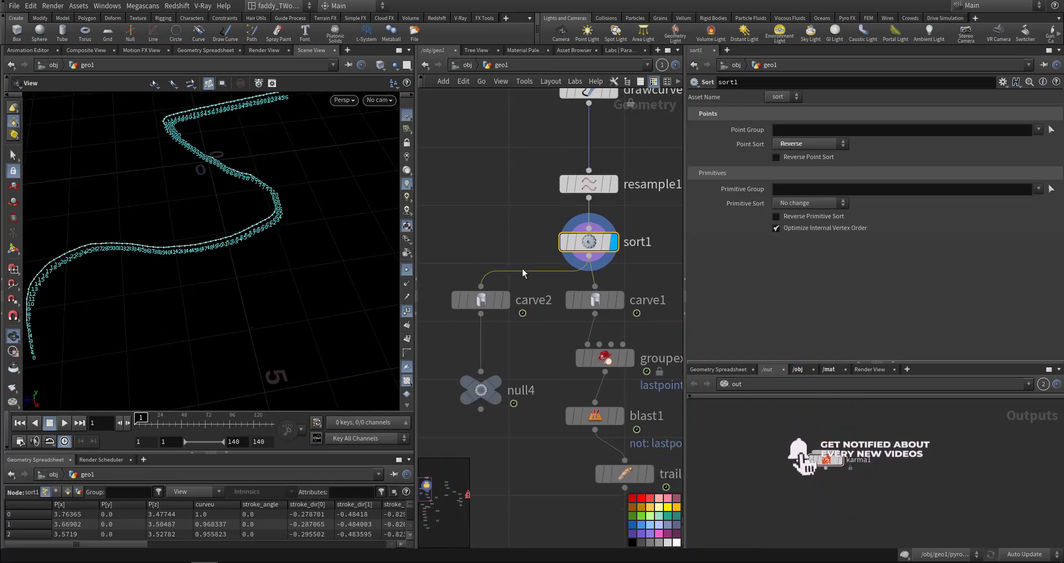
Display carve1's output with its parameters and frame the carved curve in the viewport.
{"action": "left_click", "coordinate": [620, 298]}
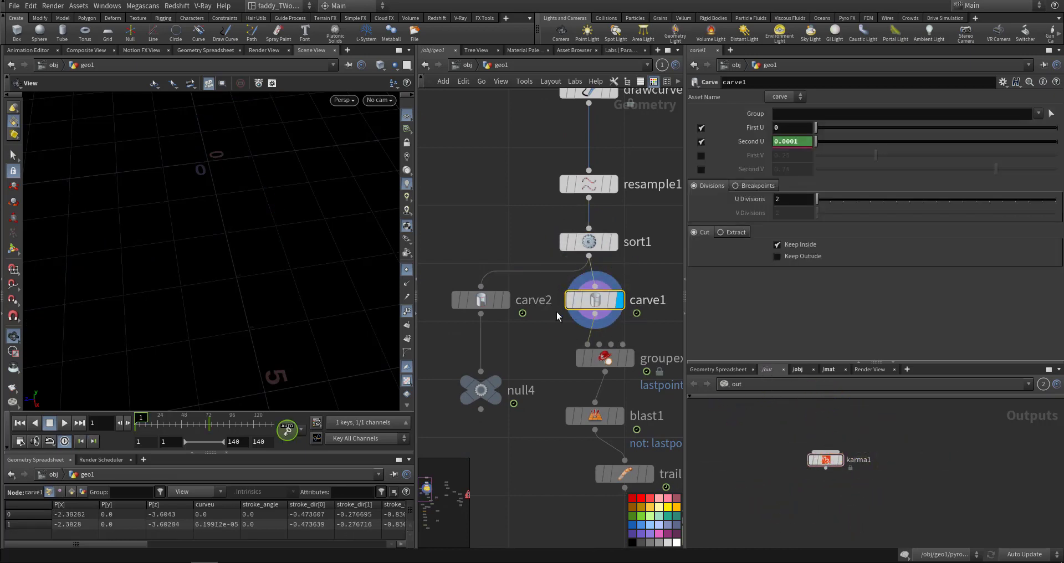
{"action": "right_click_drag", "start_coordinate": [310, 224], "coordinate": [228, 249]}
{"action": "left_click_drag", "start_coordinate": [228, 250], "coordinate": [242, 228]}
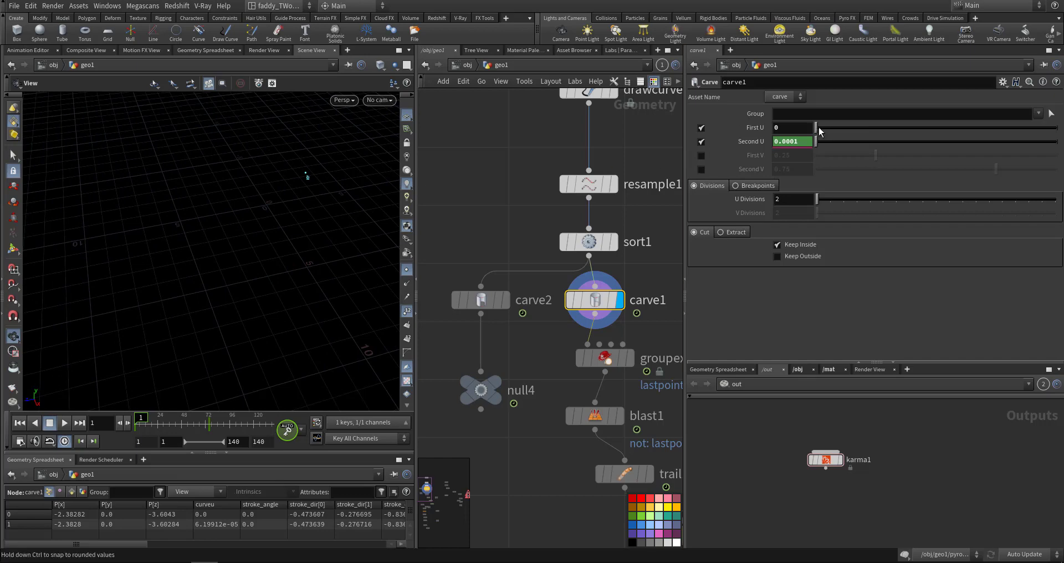
Try raising carve1's First U to about 0.56, and set it back to 0.
{"action": "left_click_drag", "start_coordinate": [826, 131], "coordinate": [930, 153]}
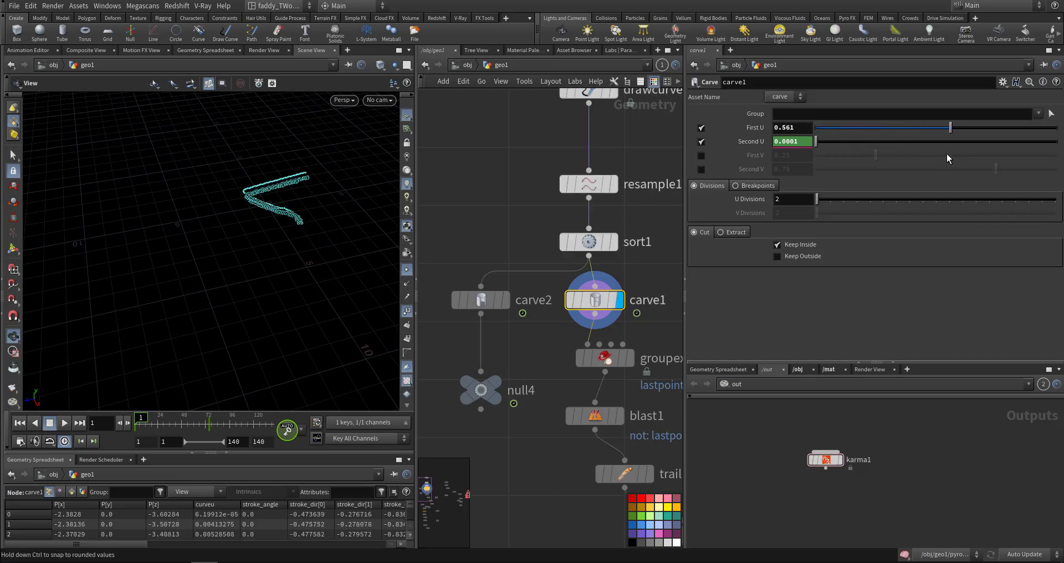
{"action": "left_click_drag", "start_coordinate": [842, 142], "coordinate": [794, 127]}
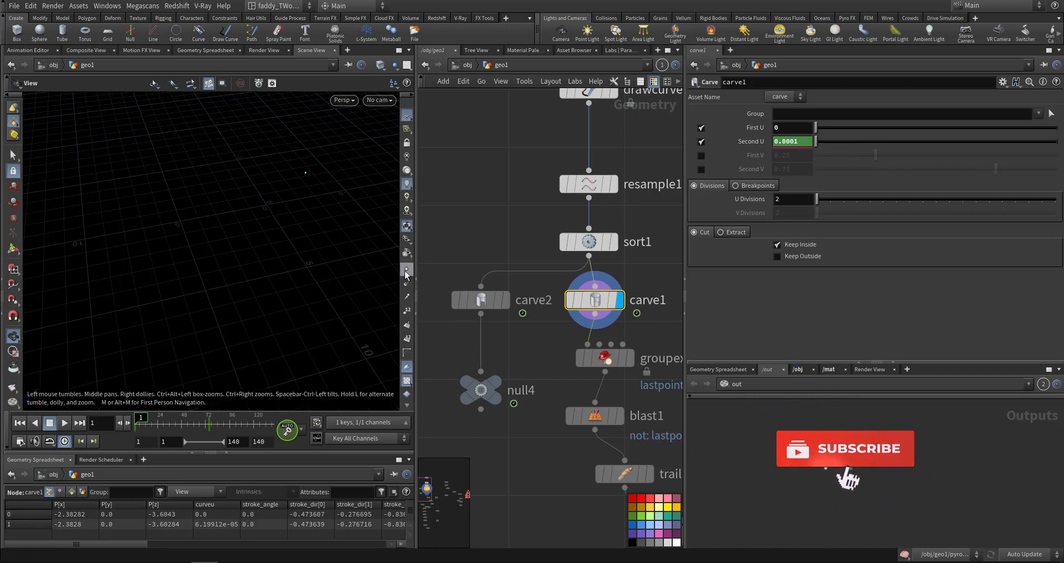
Scrub the timeline to frame 50 and examine the end of the curve grown by the animated Second U.
{"action": "left_click_drag", "start_coordinate": [142, 416], "coordinate": [181, 420]}
{"action": "right_click_drag", "start_coordinate": [271, 239], "coordinate": [415, 209]}
{"action": "left_click_drag", "start_coordinate": [323, 233], "coordinate": [376, 271]}
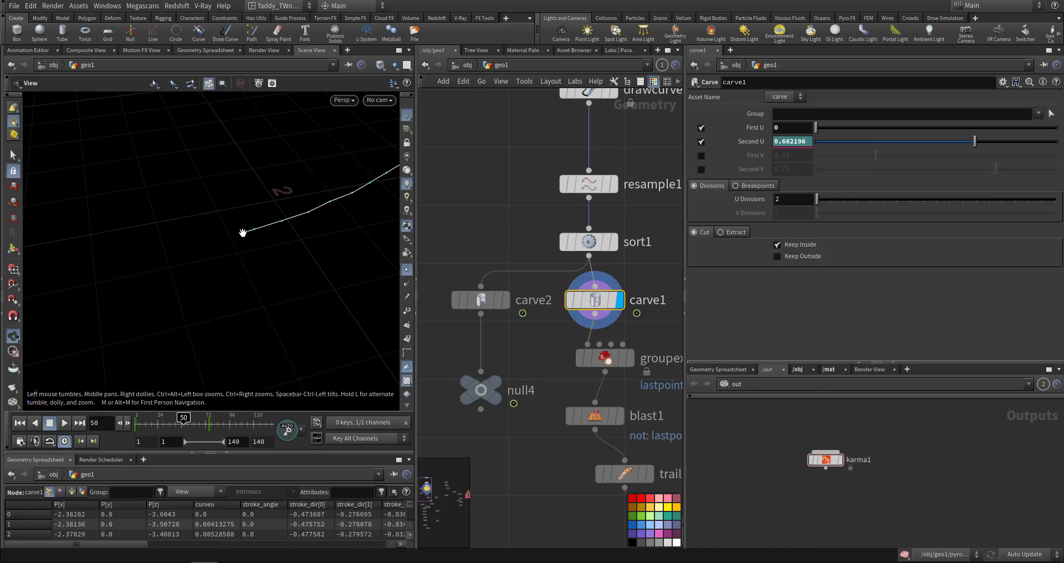
{"action": "left_click_drag", "start_coordinate": [280, 250], "coordinate": [253, 213]}
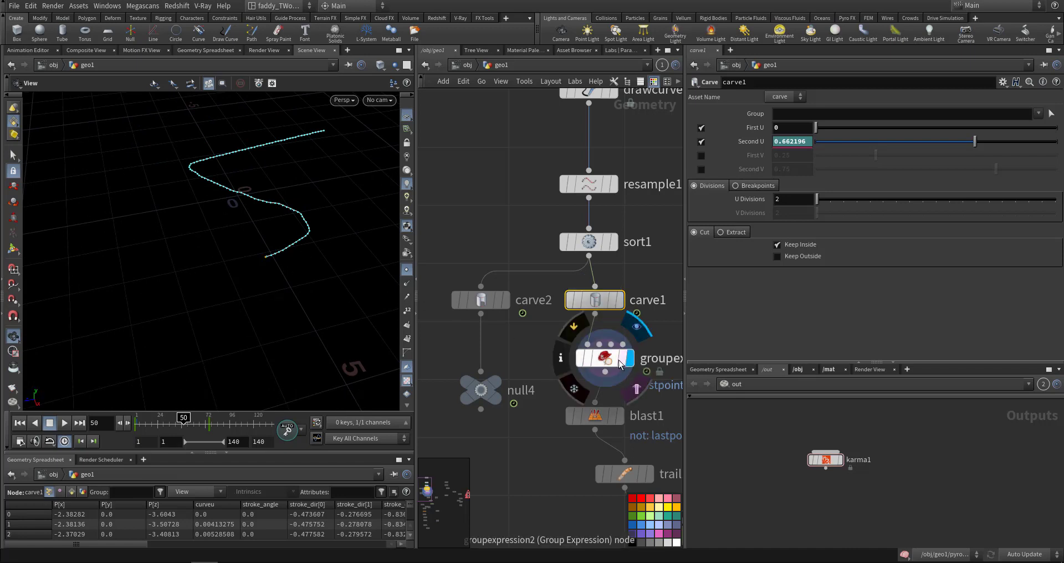
Display groupexpression2, review its lastpointSelect group and VEXpression, and return the timeline to frame 1.
{"action": "left_click", "coordinate": [610, 359]}
{"action": "middle_click_drag", "start_coordinate": [539, 362], "coordinate": [493, 344]}
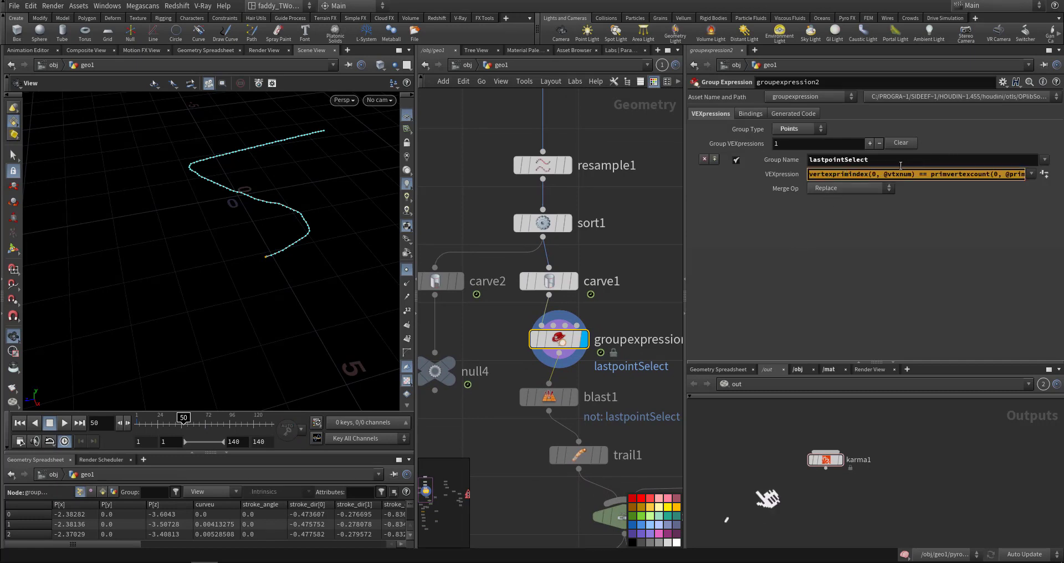
{"action": "left_click_drag", "start_coordinate": [876, 160], "coordinate": [799, 168]}
{"action": "middle_click_drag", "start_coordinate": [626, 347], "coordinate": [615, 238]}
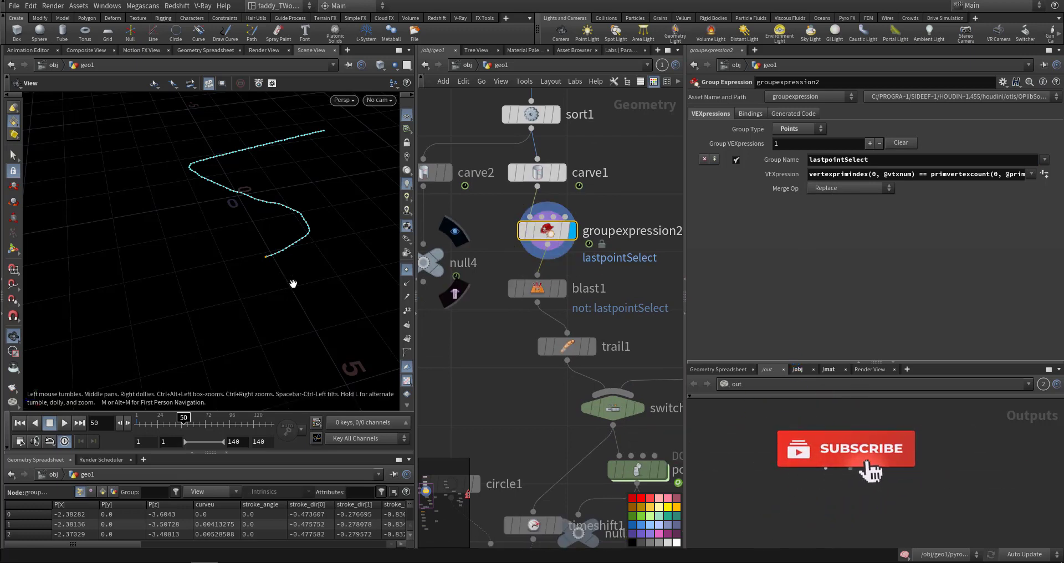
{"action": "mouse_move", "coordinate": [150, 417]}
{"action": "left_mouse_down"}
{"action": "mouse_move", "coordinate": [141, 420]}
{"action": "mouse_move", "coordinate": [197, 418]}
{"action": "mouse_move", "coordinate": [134, 422]}
{"action": "left_mouse_up"}
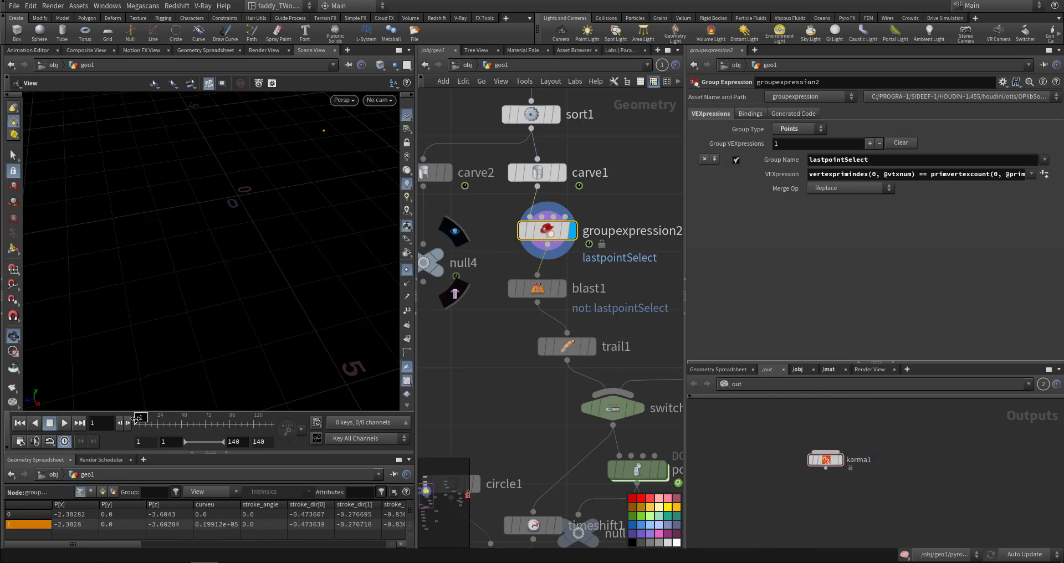
Display blast1's output and scrub the timeline to follow the isolated last point along the curve.
{"action": "left_click", "coordinate": [540, 289]}
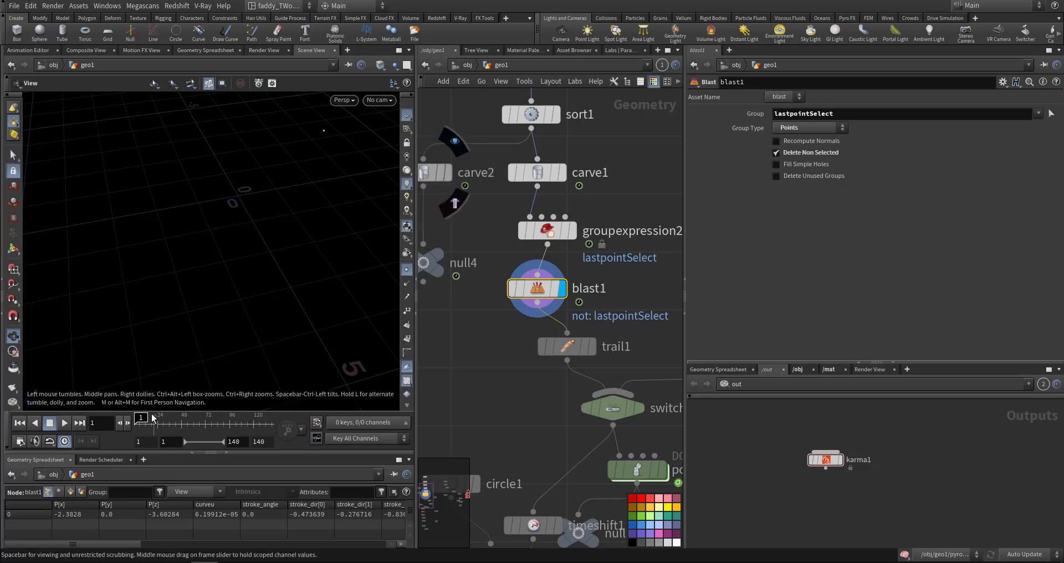
{"action": "left_click_drag", "start_coordinate": [148, 415], "coordinate": [165, 415]}
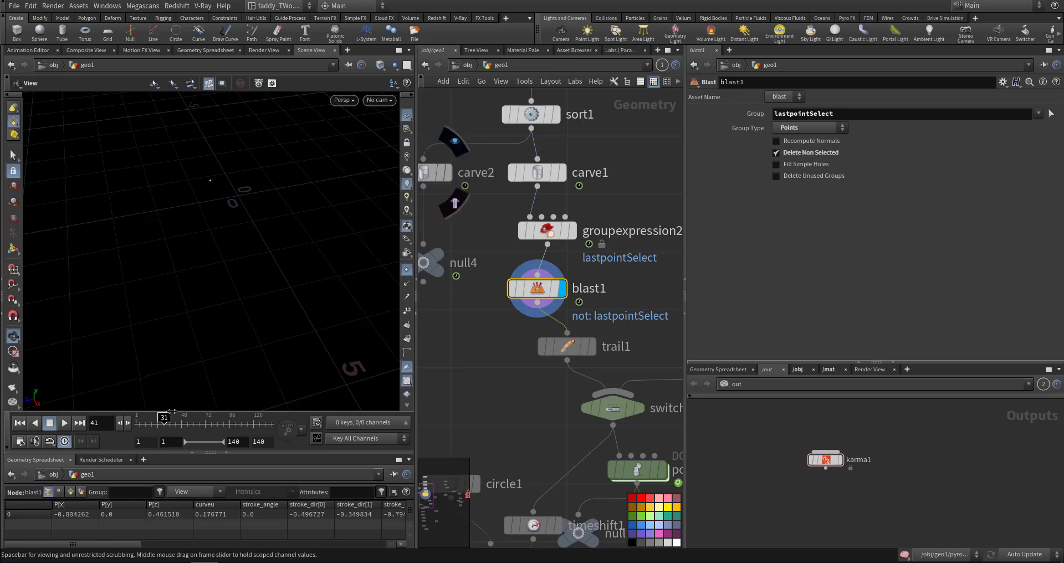
{"action": "left_click", "coordinate": [409, 271]}
Display trail1's output with its Compute Velocity settings and scrub the early frames to check the moving point.
{"action": "middle_click_drag", "start_coordinate": [491, 390], "coordinate": [458, 326]}
{"action": "left_click", "coordinate": [560, 286]}
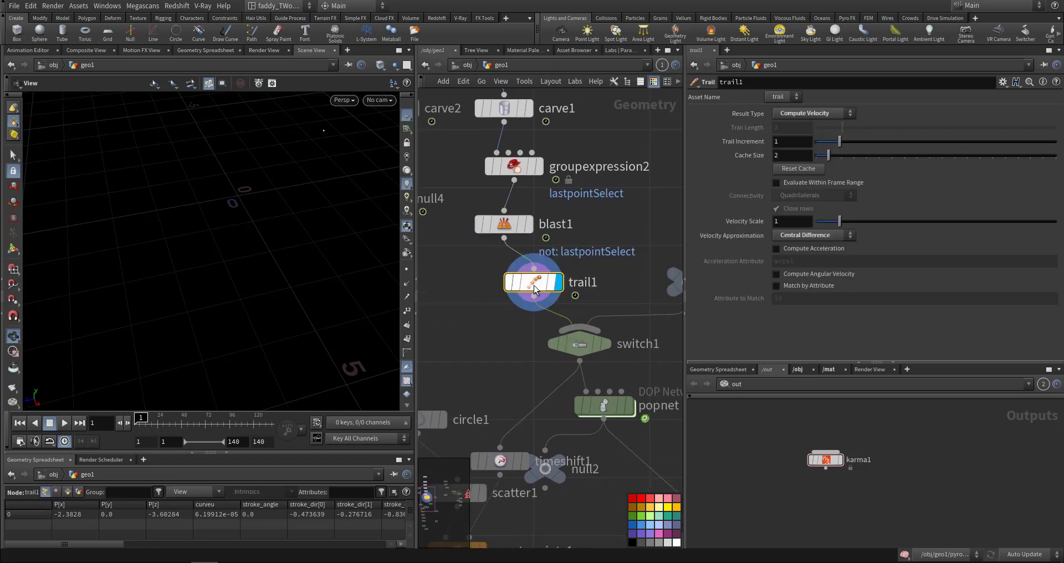
{"action": "left_click_drag", "start_coordinate": [136, 418], "coordinate": [150, 418]}
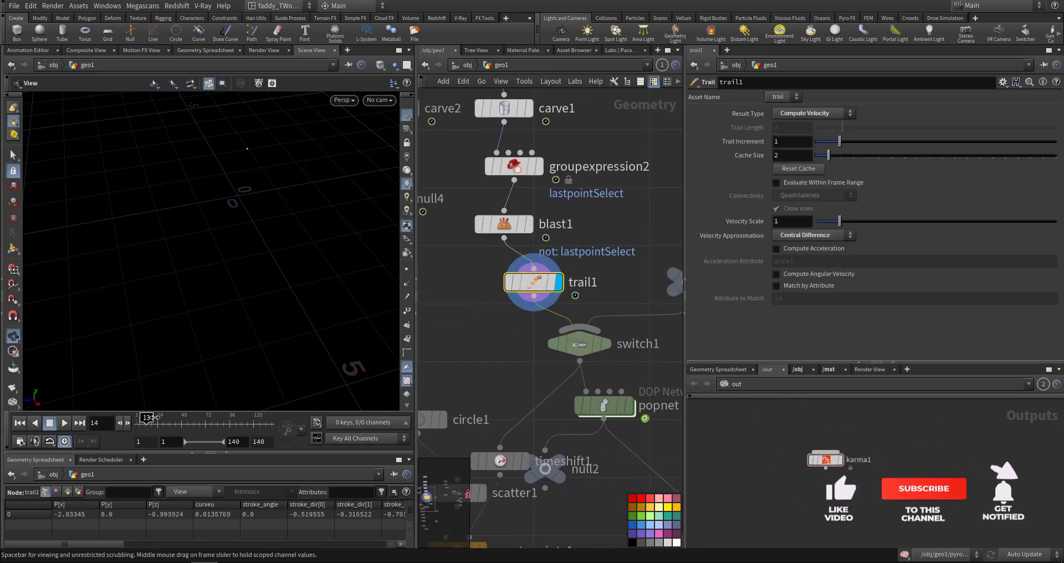
Inspect trail1's velocity attribute values in the geometry spreadsheet while scrubbing the timeline.
{"action": "left_click_drag", "start_coordinate": [138, 545], "coordinate": [386, 545]}
{"action": "left_click_drag", "start_coordinate": [163, 423], "coordinate": [201, 424]}
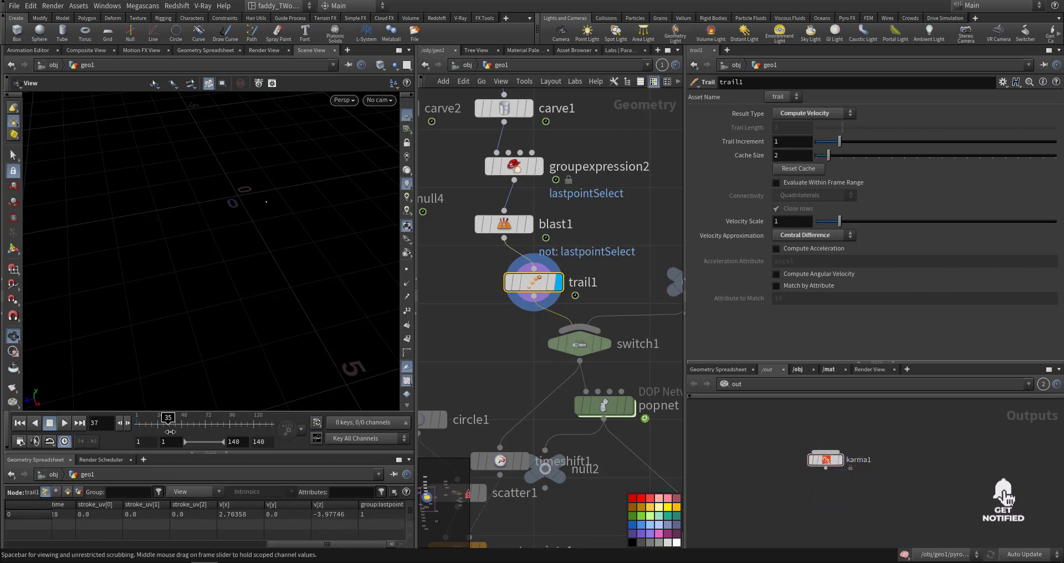
Display switch1's output, review its Select Input expression and inputs, and scrub the timeline to frame 70 and back to frame 1.
{"action": "middle_click_drag", "start_coordinate": [634, 434], "coordinate": [580, 381]}
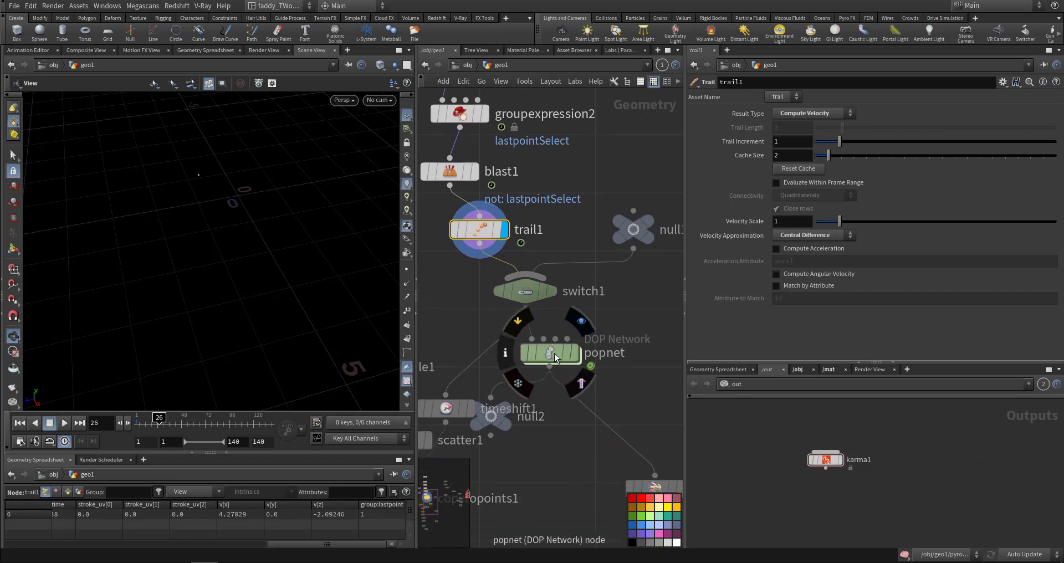
{"action": "left_click", "coordinate": [559, 356]}
{"action": "mouse_move", "coordinate": [552, 358]}
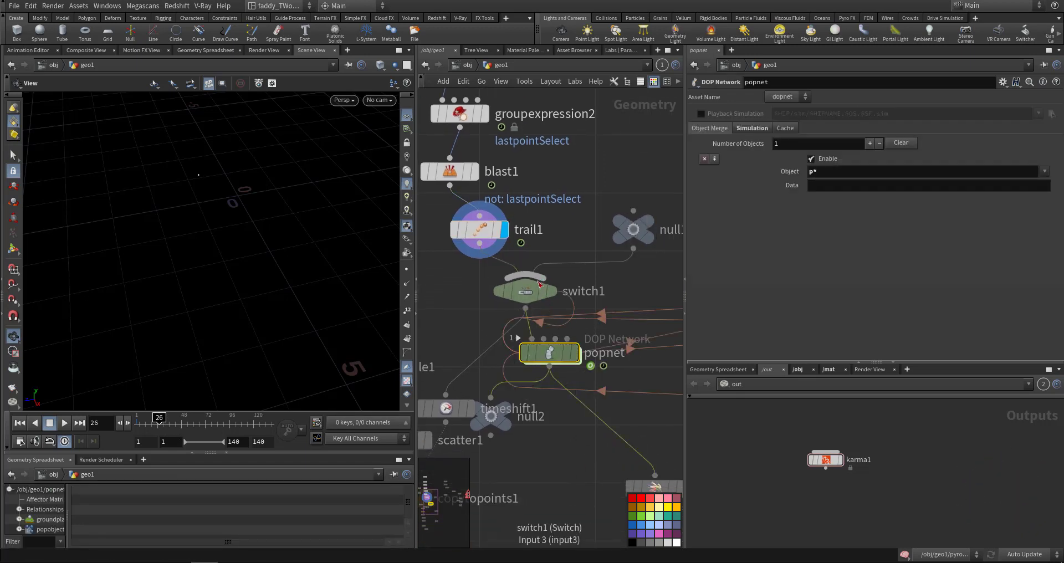
{"action": "left_click", "coordinate": [533, 295]}
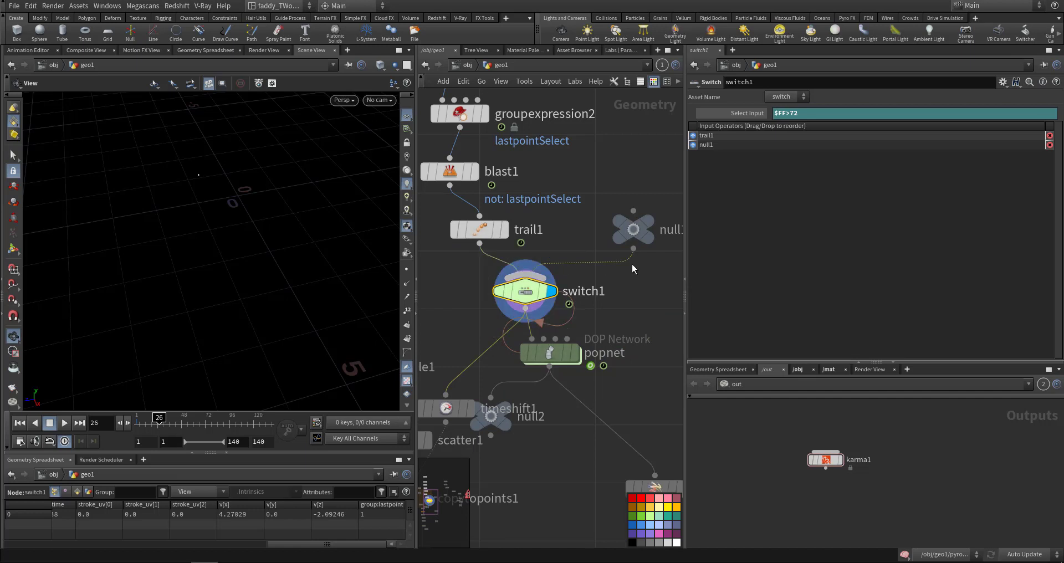
{"action": "left_click_drag", "start_coordinate": [158, 423], "coordinate": [204, 423]}
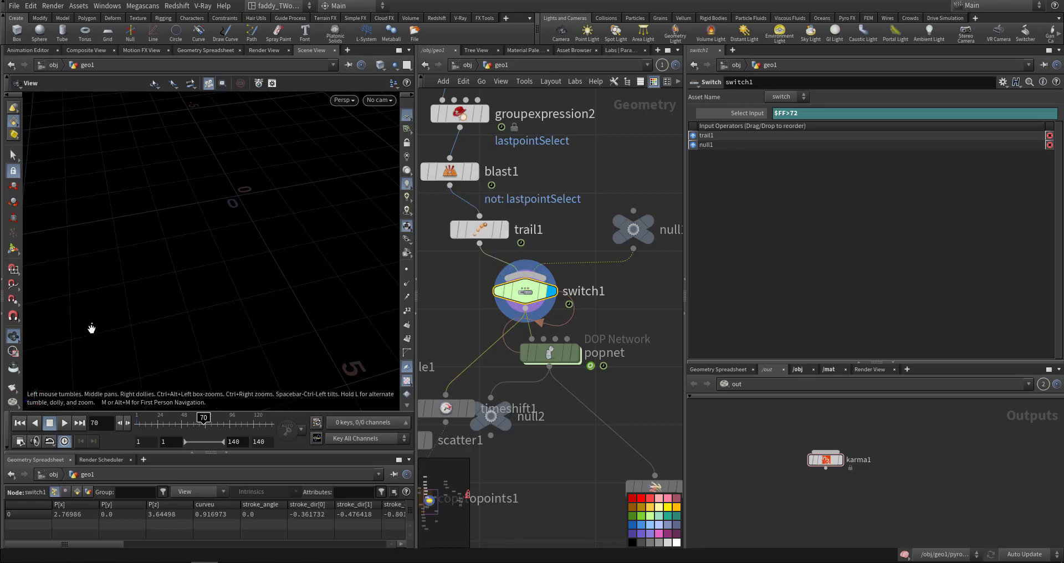
{"action": "left_click_drag", "start_coordinate": [204, 423], "coordinate": [137, 423]}
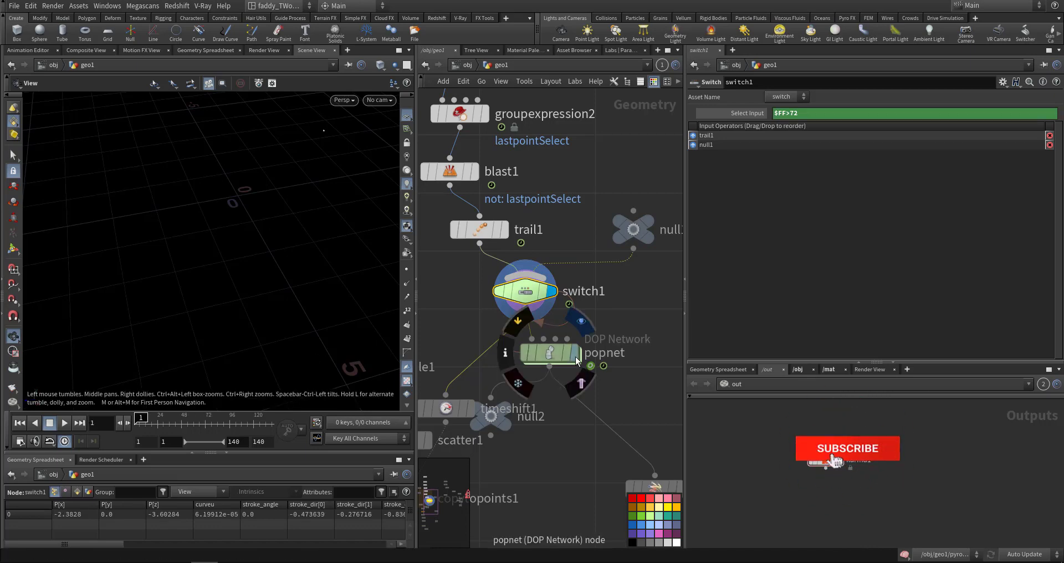
Inside the popnet network, delete the extra node beside groundplane1 and move groundplane1 into its place above merge2.
{"action": "left_click", "coordinate": [556, 360]}
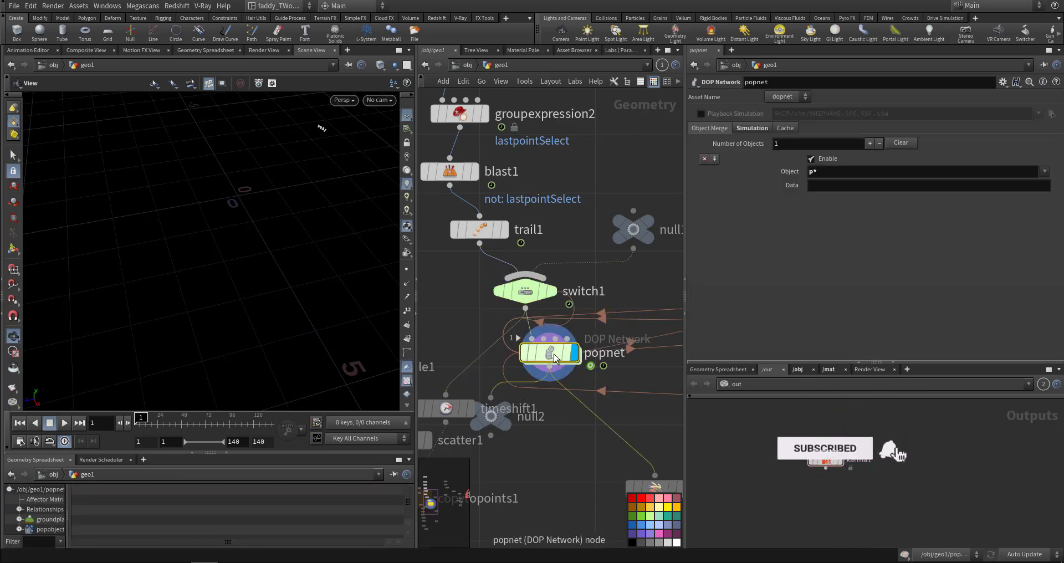
{"action": "double_click", "coordinate": [556, 357]}
{"action": "middle_click_drag", "start_coordinate": [470, 311], "coordinate": [595, 394]}
{"action": "left_click", "coordinate": [484, 250]}
{"action": "key", "text": "Delete"}
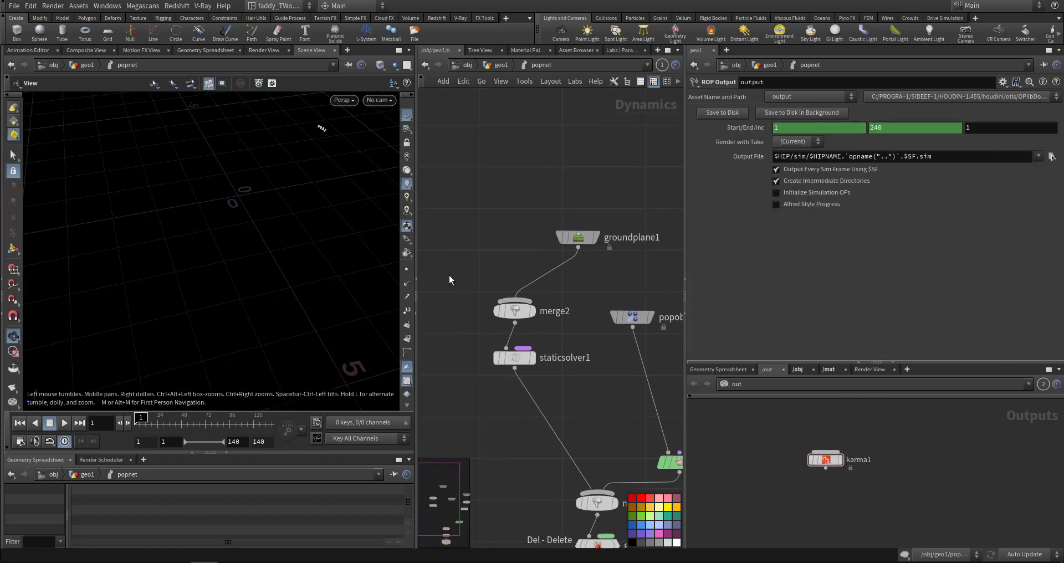
{"action": "left_click_drag", "start_coordinate": [571, 241], "coordinate": [460, 252]}
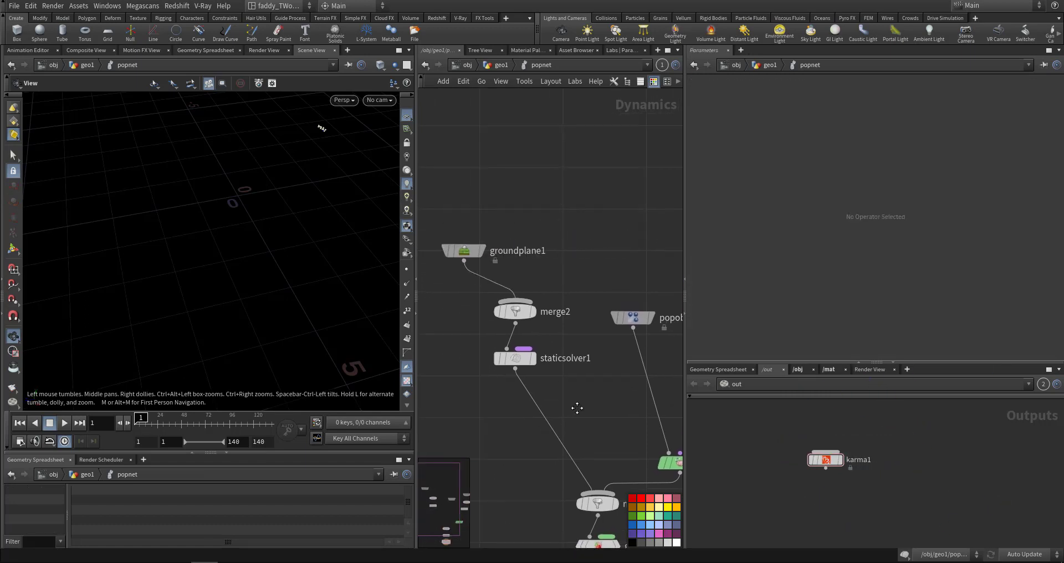
Review the popobject node and the birth rate and life expectancy settings of source_first_input.
{"action": "middle_click_drag", "start_coordinate": [577, 407], "coordinate": [425, 370]}
{"action": "left_click", "coordinate": [475, 282]}
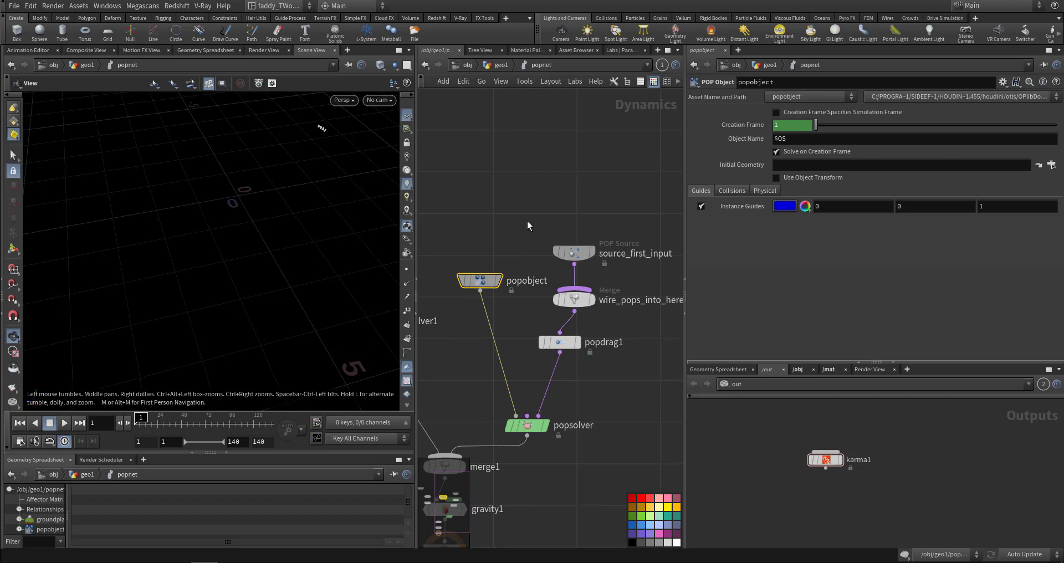
{"action": "left_click", "coordinate": [574, 253]}
{"action": "left_click", "coordinate": [701, 128]}
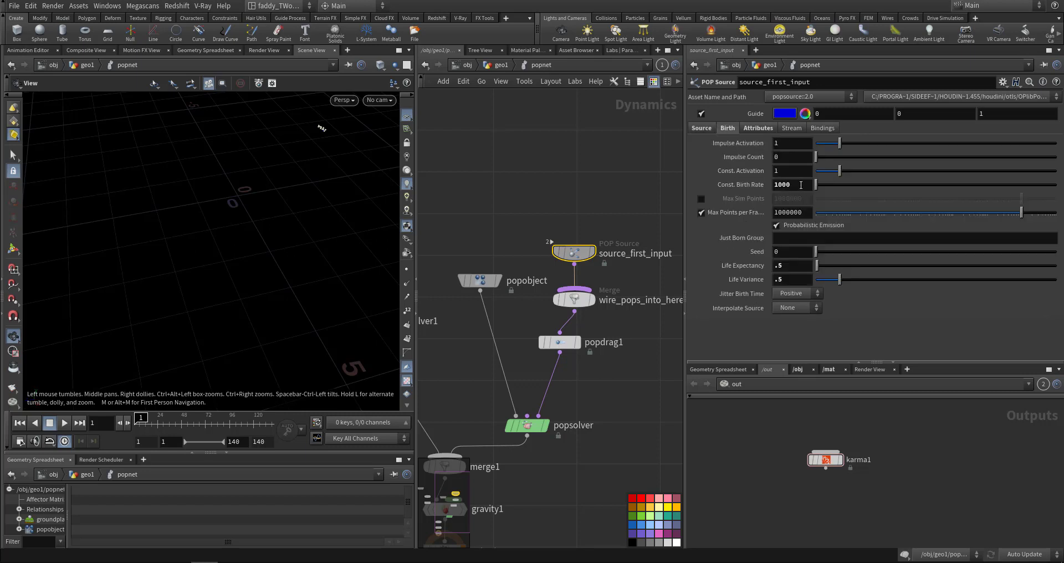
{"action": "left_click_drag", "start_coordinate": [798, 267], "coordinate": [768, 268]}
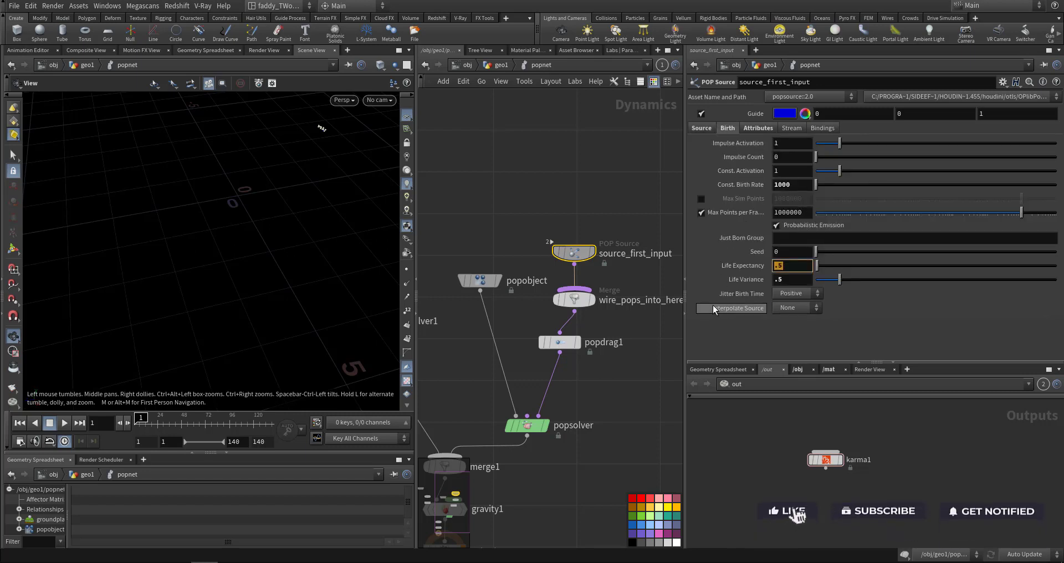
Examine source_first_input's Velocity and Variance attributes and play the particle simulation.
{"action": "left_click", "coordinate": [758, 128]}
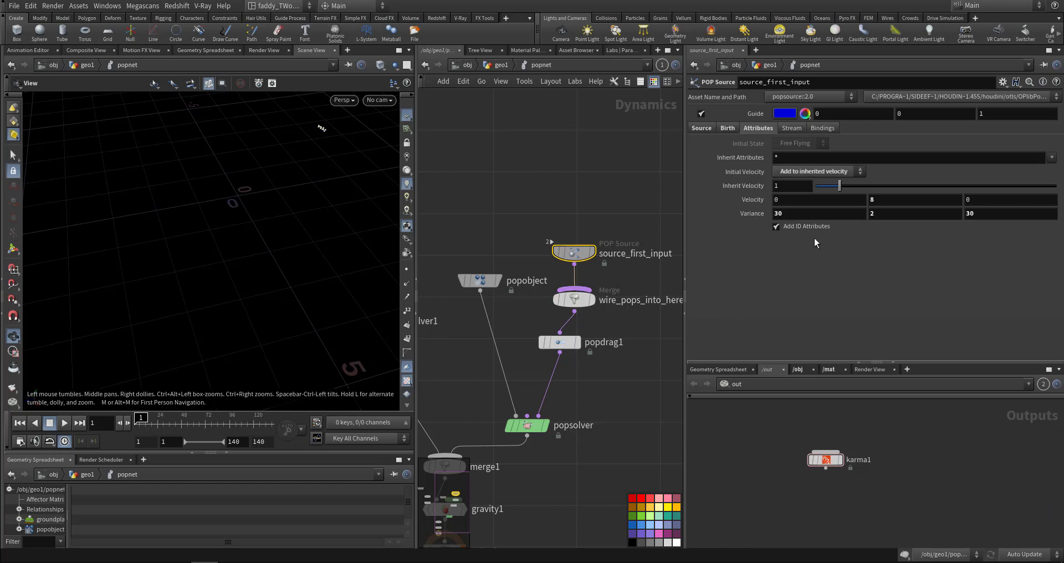
{"action": "left_click", "coordinate": [802, 217]}
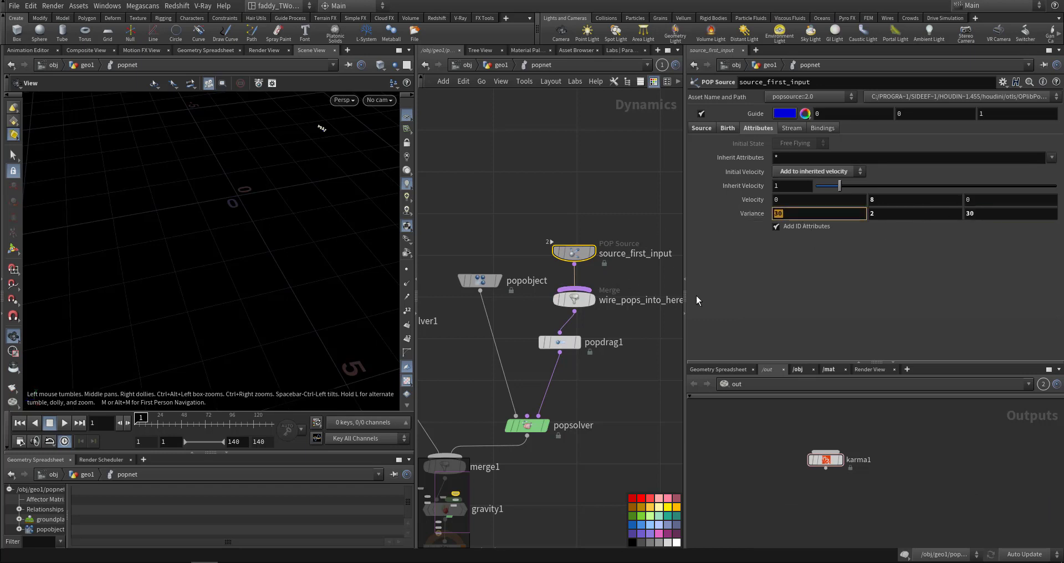
{"action": "left_click", "coordinate": [875, 201]}
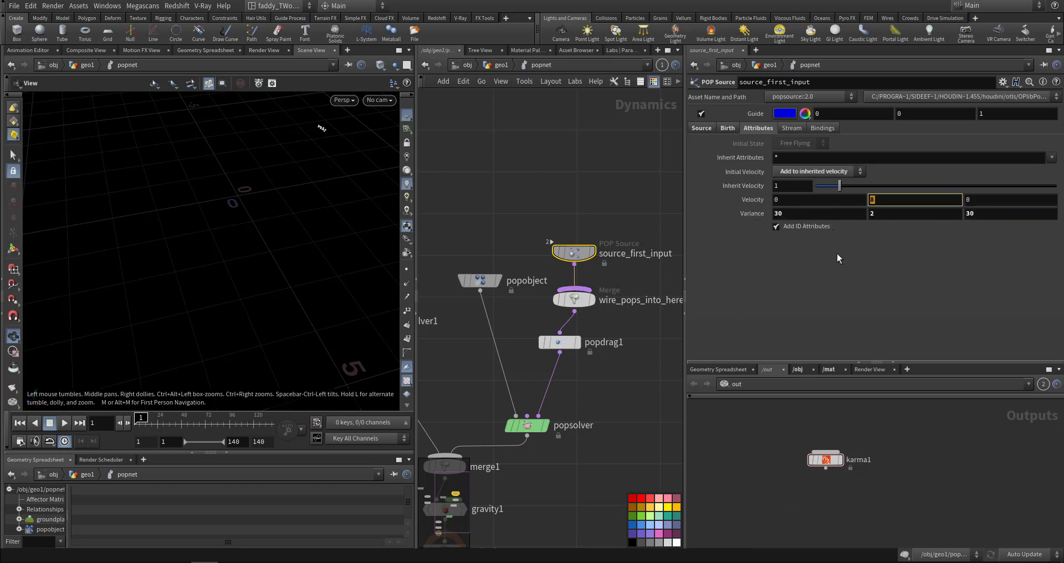
{"action": "left_click", "coordinate": [990, 213]}
{"action": "left_click", "coordinate": [805, 214]}
{"action": "middle_click_drag", "start_coordinate": [607, 448], "coordinate": [659, 300]}
{"action": "key", "text": "Up"}
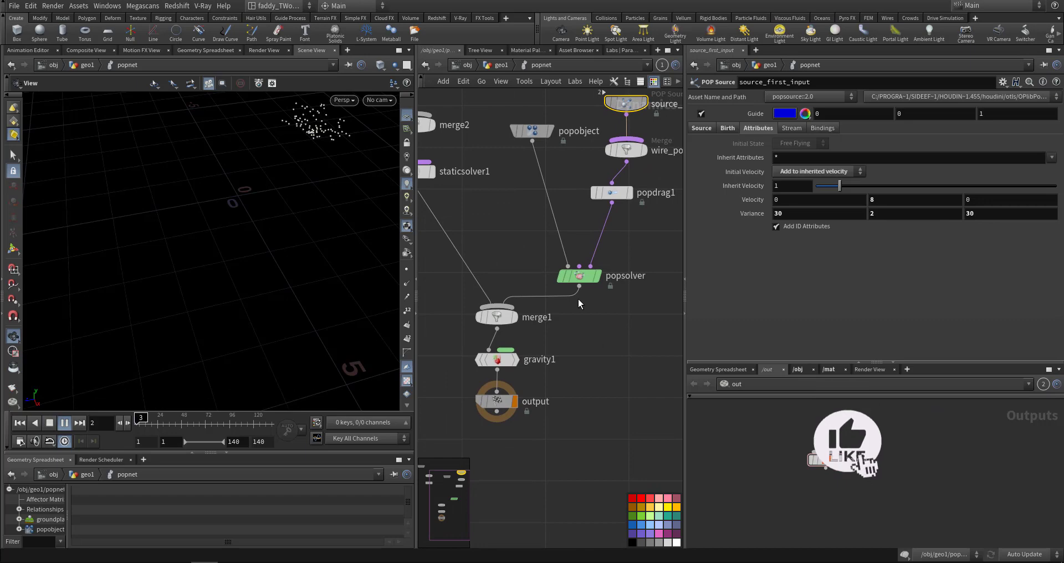
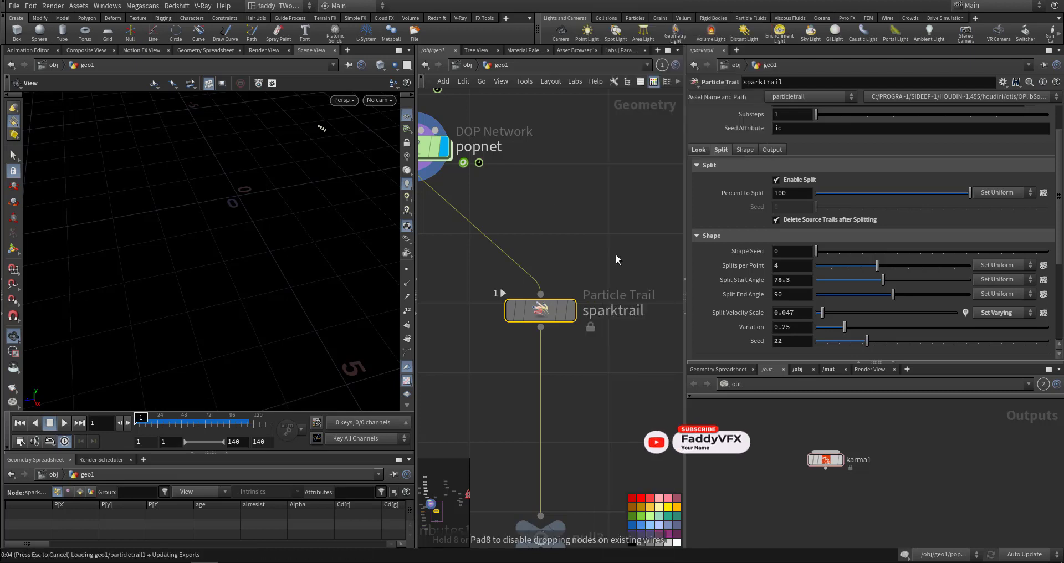
Add a Particle Trail node above sparktrail and wire popnet's output into it.
{"action": "middle_click_drag", "start_coordinate": [595, 253], "coordinate": [565, 312]}
{"action": "left_click", "coordinate": [579, 255]}
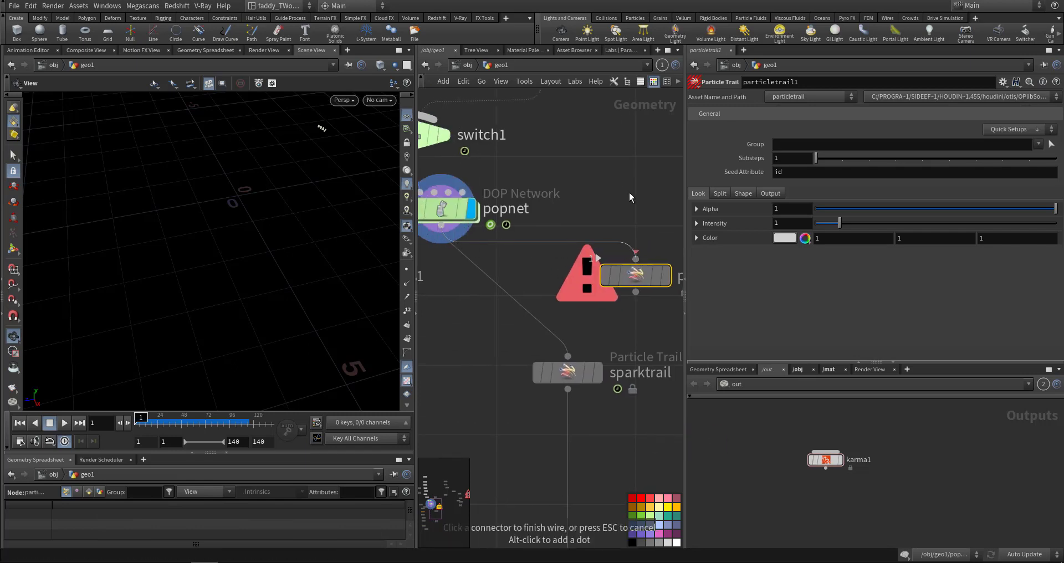
{"action": "left_click", "coordinate": [444, 226]}
Check the Object pattern in popnet's Object Merge settings.
{"action": "left_click", "coordinate": [473, 228]}
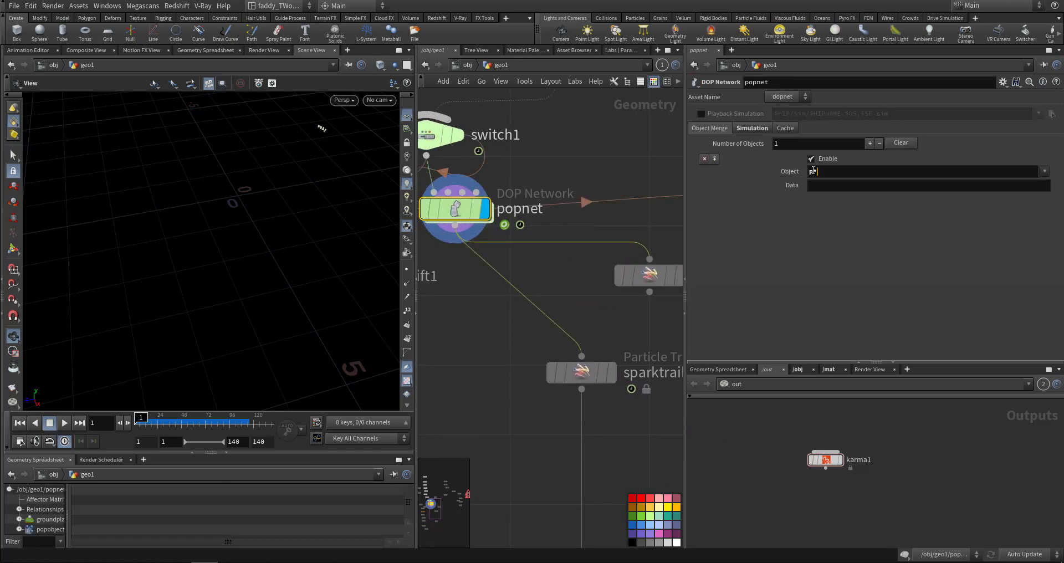
{"action": "left_click", "coordinate": [814, 171]}
{"action": "left_click", "coordinate": [564, 271]}
{"action": "middle_click_drag", "start_coordinate": [564, 271], "coordinate": [471, 274]}
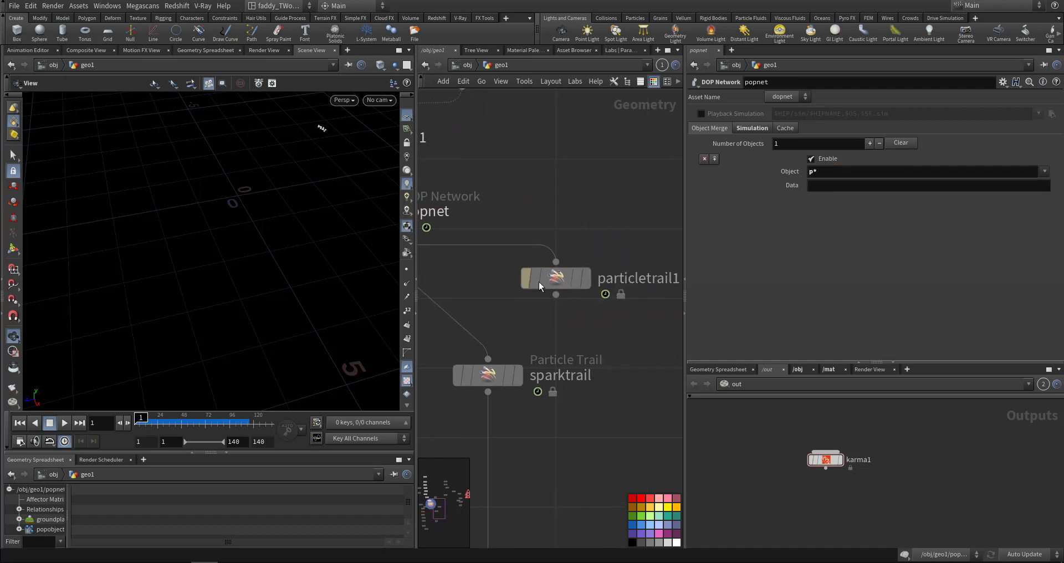
Display particletrail1's output, play the animation and scrub to frame 37 to examine the default trails.
{"action": "left_click", "coordinate": [590, 279]}
{"action": "scroll", "coordinate": [262, 242], "scroll_direction": "down", "scroll_amount": 3}
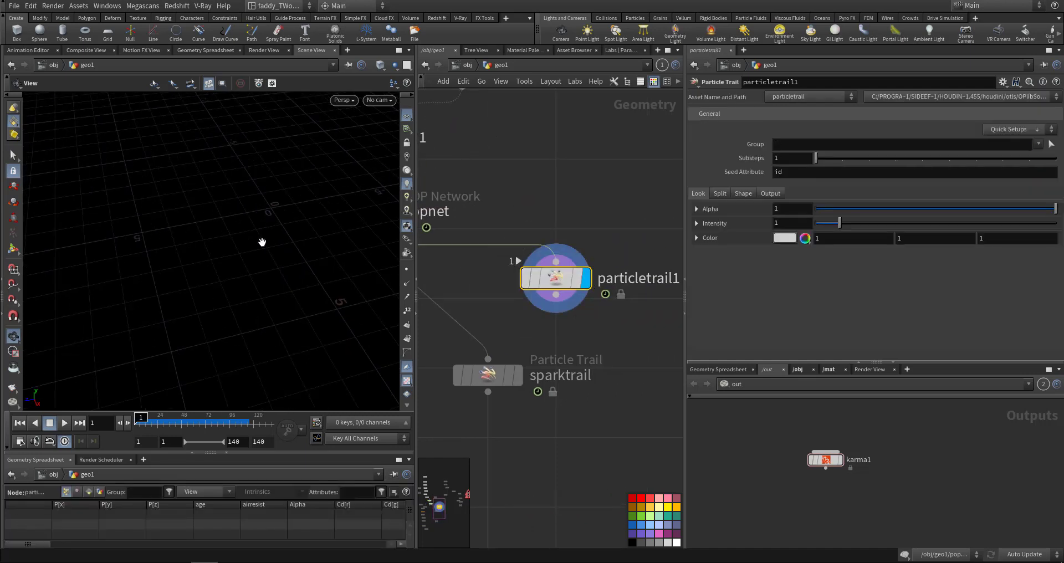
{"action": "middle_click_drag", "start_coordinate": [262, 242], "coordinate": [261, 272]}
{"action": "key", "text": "Up"}
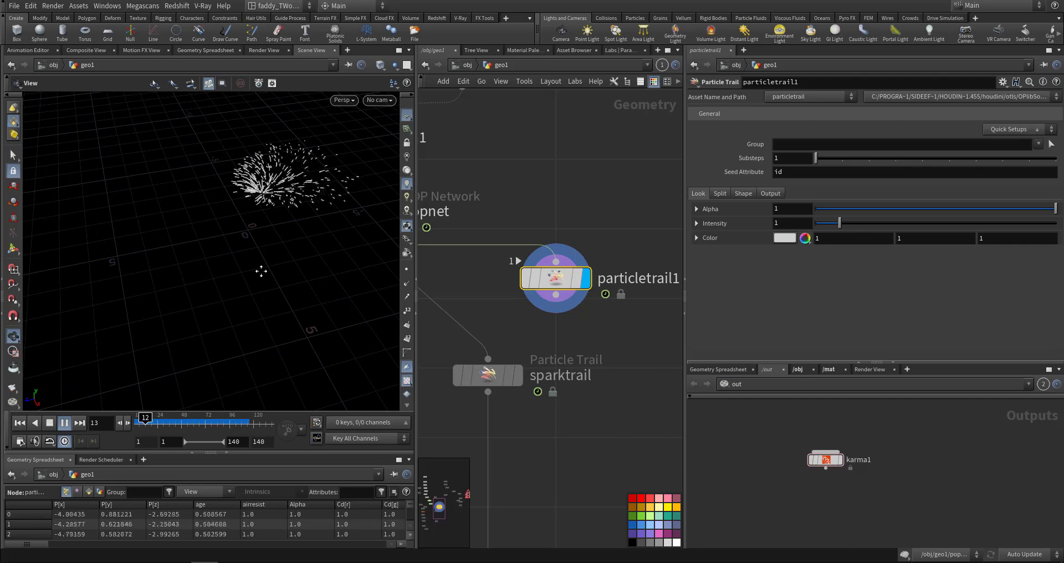
{"action": "key", "text": "Up"}
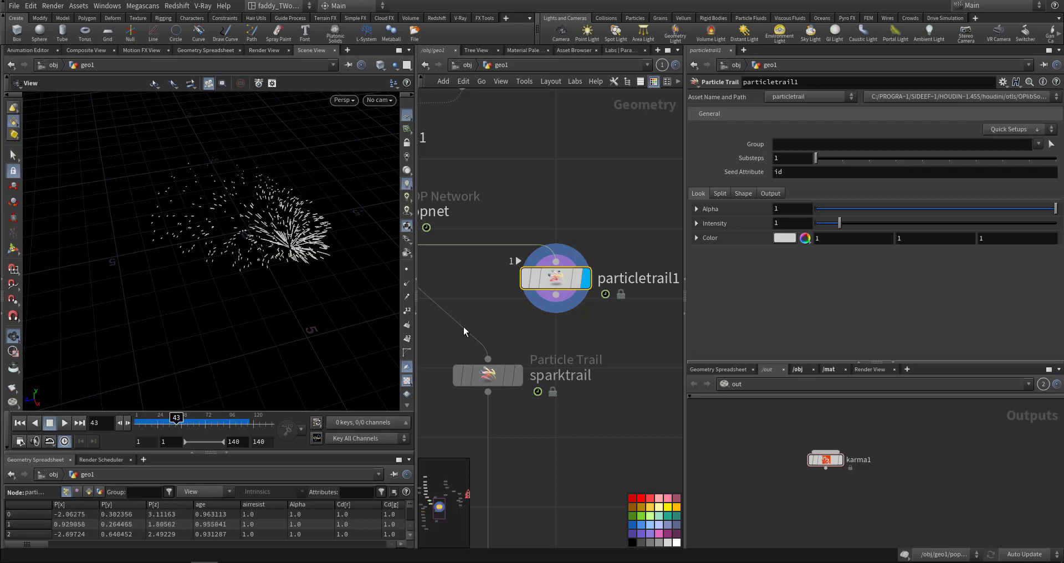
{"action": "mouse_move", "coordinate": [177, 419]}
{"action": "left_mouse_down"}
{"action": "mouse_move", "coordinate": [188, 418]}
{"action": "mouse_move", "coordinate": [167, 414]}
{"action": "left_mouse_up"}
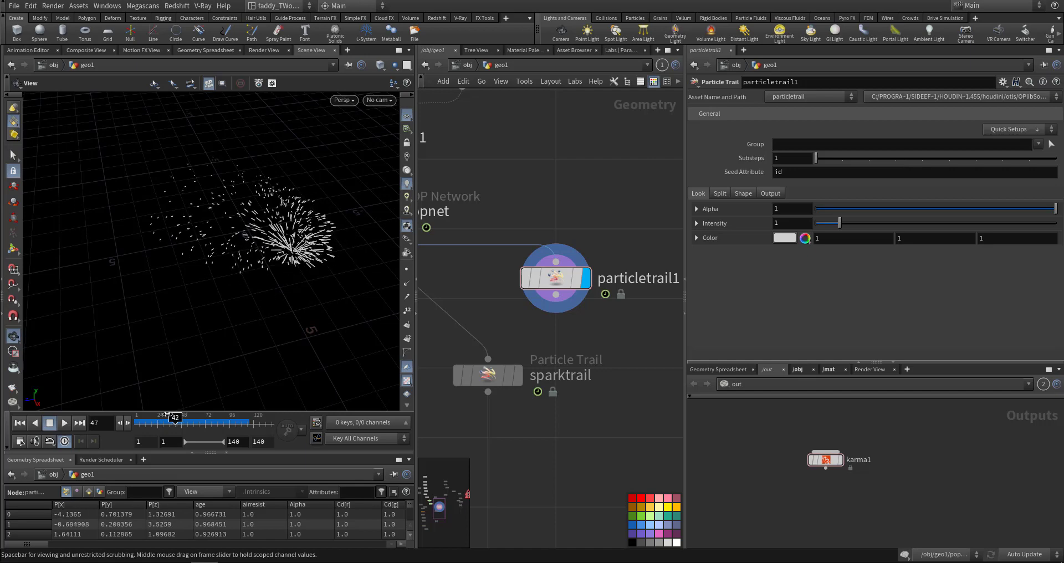
Review the Intensity in sparktrail's Look settings and display sparktrail's output for comparison.
{"action": "left_click", "coordinate": [488, 376]}
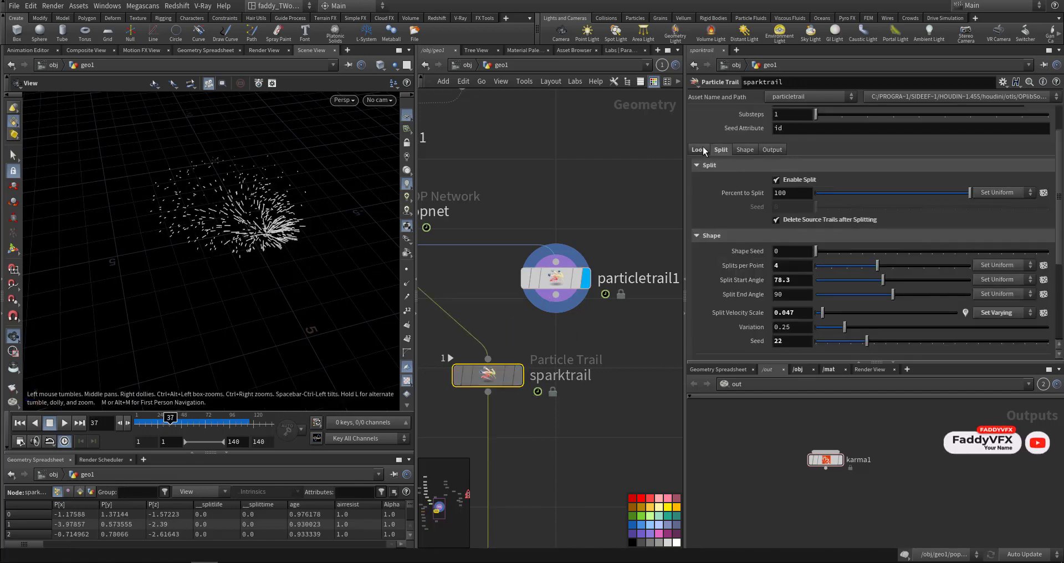
{"action": "left_click", "coordinate": [700, 150]}
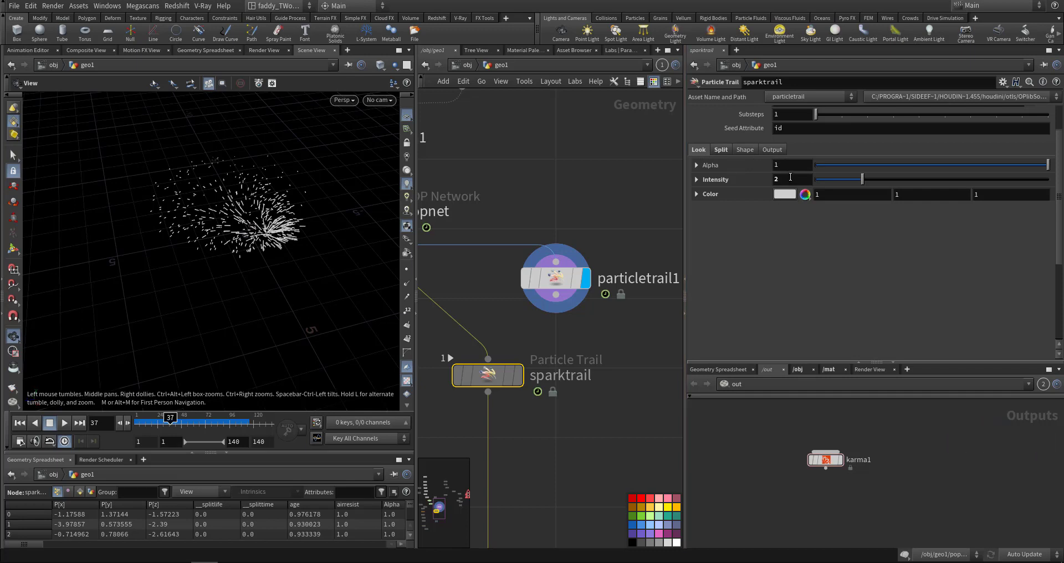
{"action": "left_click", "coordinate": [790, 177]}
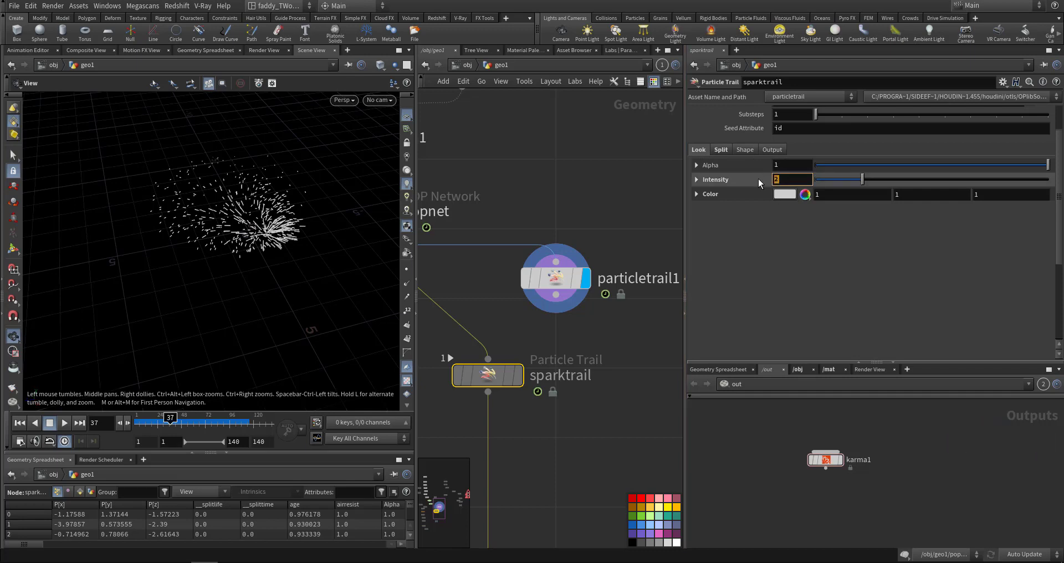
{"action": "left_click", "coordinate": [519, 379]}
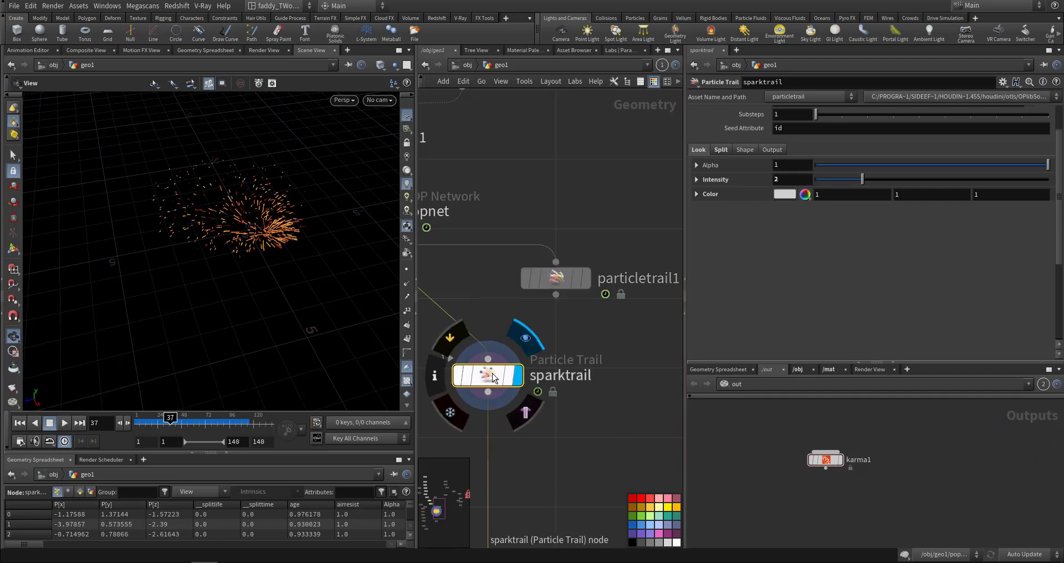
Examine sparktrail's Sample Ramp color settings and the available ramp presets.
{"action": "left_click", "coordinate": [697, 194]}
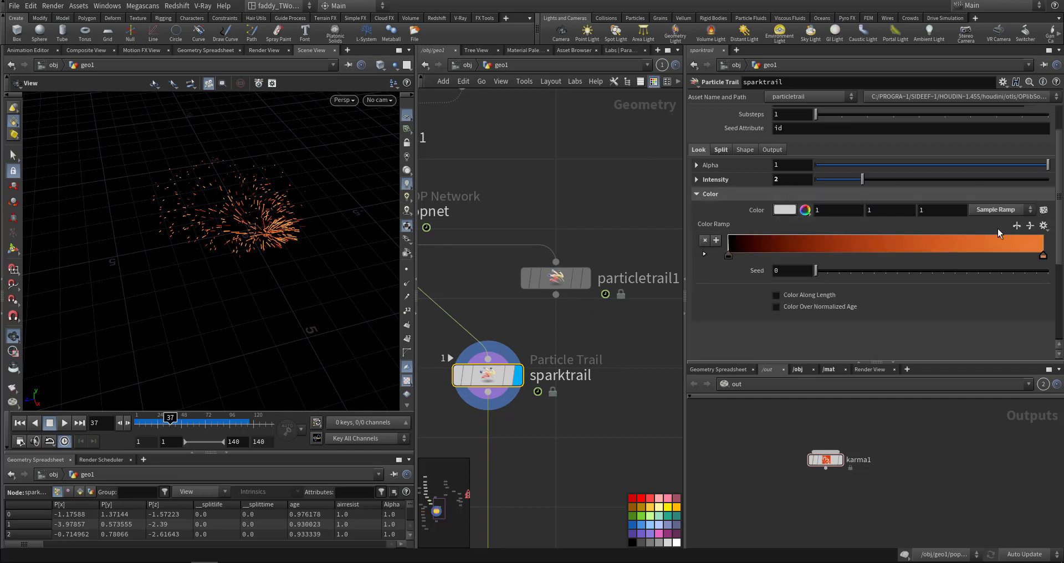
{"action": "left_click", "coordinate": [1044, 227]}
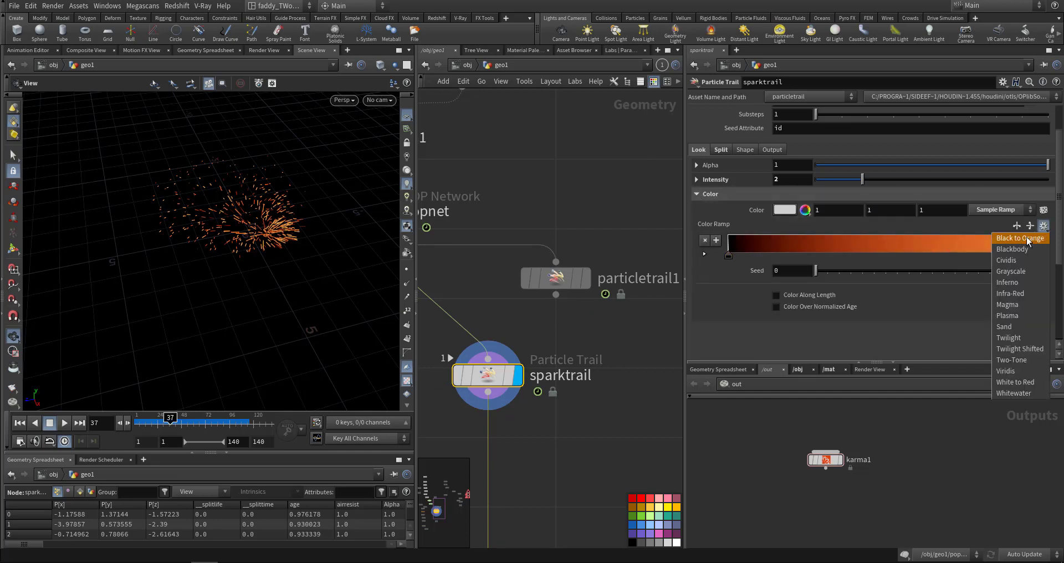
{"action": "left_click", "coordinate": [620, 223]}
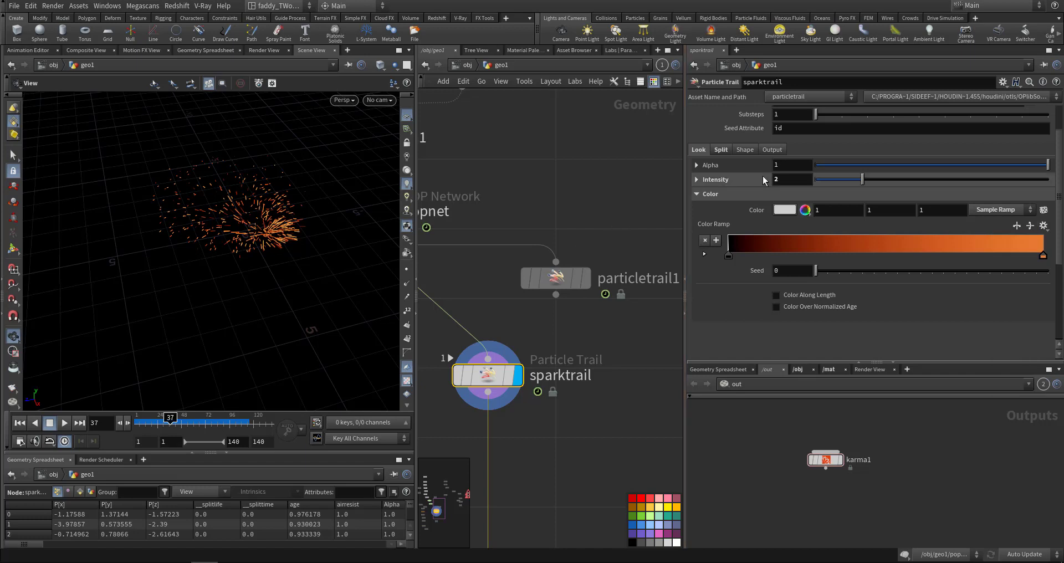
Display particletrail1's output and enable Color Along Length in its Color settings, keeping the color mode at Set Uniform.
{"action": "left_click", "coordinate": [588, 277]}
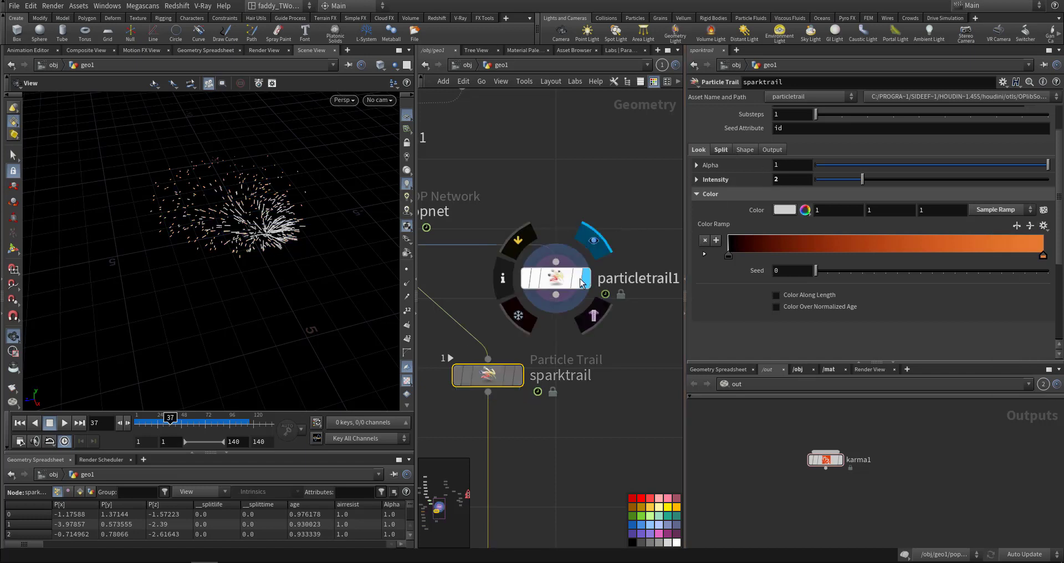
{"action": "left_click", "coordinate": [568, 279]}
{"action": "left_click", "coordinate": [695, 239]}
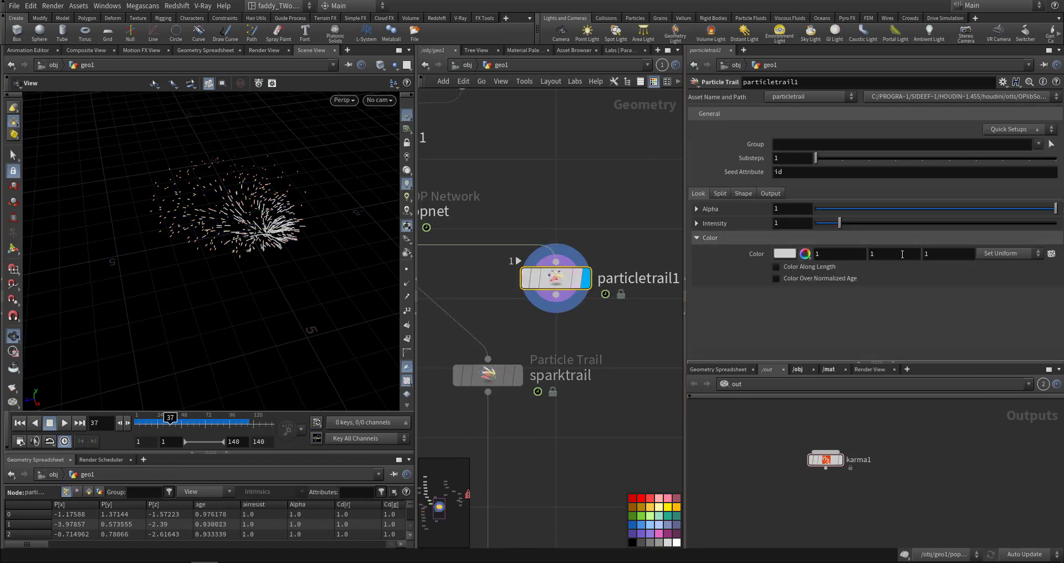
{"action": "left_click", "coordinate": [1022, 256]}
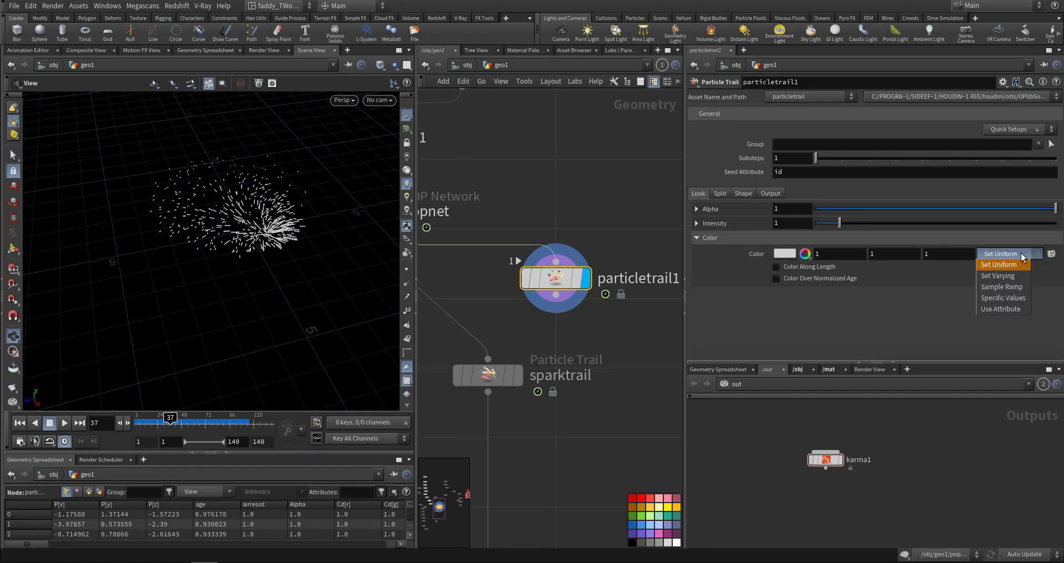
{"action": "left_click", "coordinate": [1023, 257]}
{"action": "left_click", "coordinate": [993, 255]}
{"action": "left_click", "coordinate": [791, 272]}
{"action": "left_click", "coordinate": [791, 272]}
{"action": "left_click", "coordinate": [791, 272]}
{"action": "left_click", "coordinate": [792, 272]}
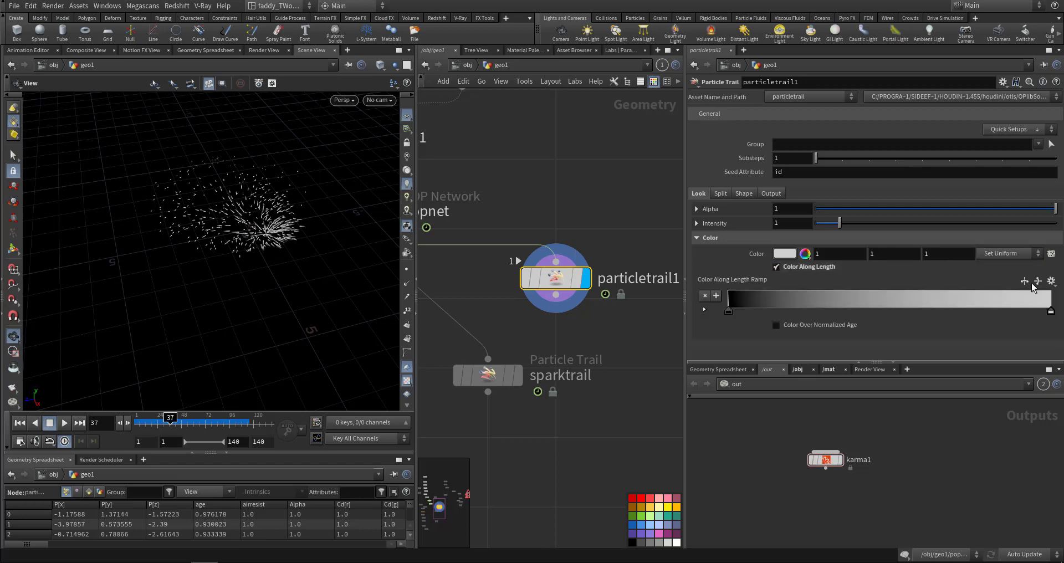
Apply the black-to-orange ramp preset to particletrail1's Color Along Length Ramp, check the trails and return the timeline to frame 1.
{"action": "left_click", "coordinate": [1051, 281]}
{"action": "left_click", "coordinate": [1033, 302]}
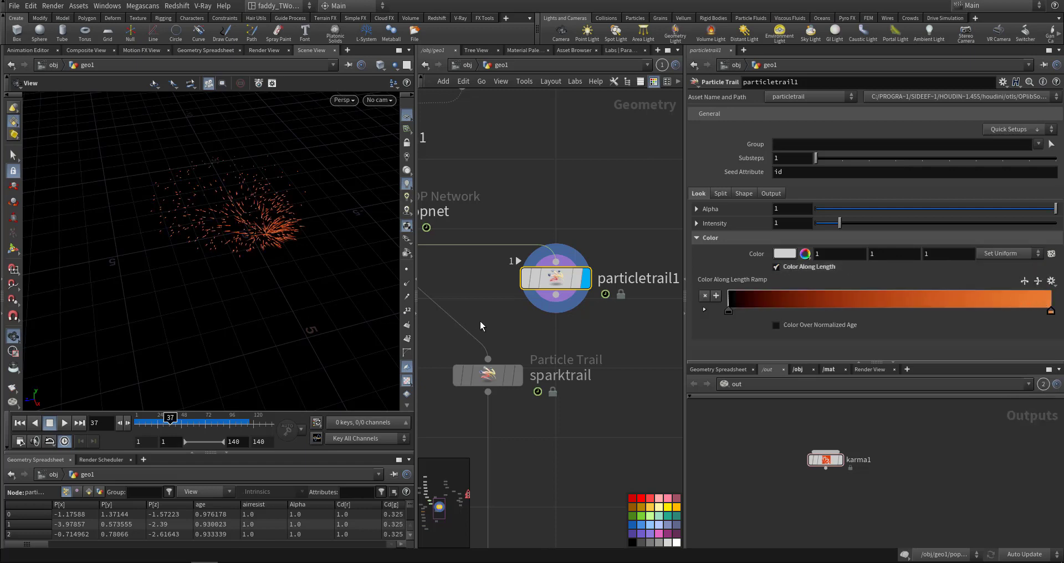
{"action": "mouse_move", "coordinate": [162, 421]}
{"action": "left_mouse_down"}
{"action": "mouse_move", "coordinate": [202, 419]}
{"action": "mouse_move", "coordinate": [146, 419]}
{"action": "mouse_move", "coordinate": [182, 421]}
{"action": "left_mouse_up"}
{"action": "key", "text": "ctrl+Up"}
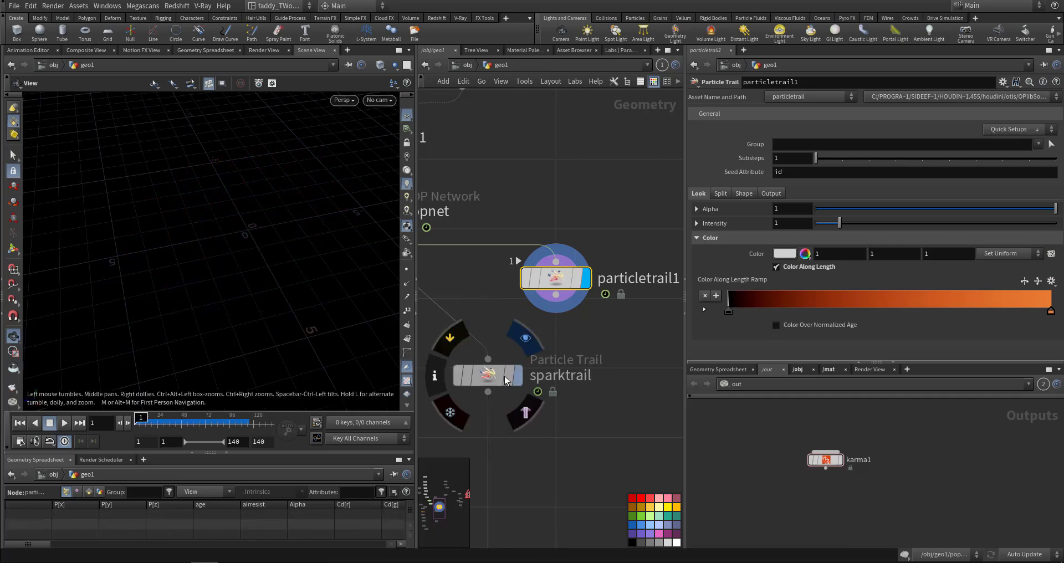
Display sparktrail's output at frame 37 and toggle Color Along Length and Color Over Normalized Age on and off to compare their effect.
{"action": "left_click", "coordinate": [506, 380]}
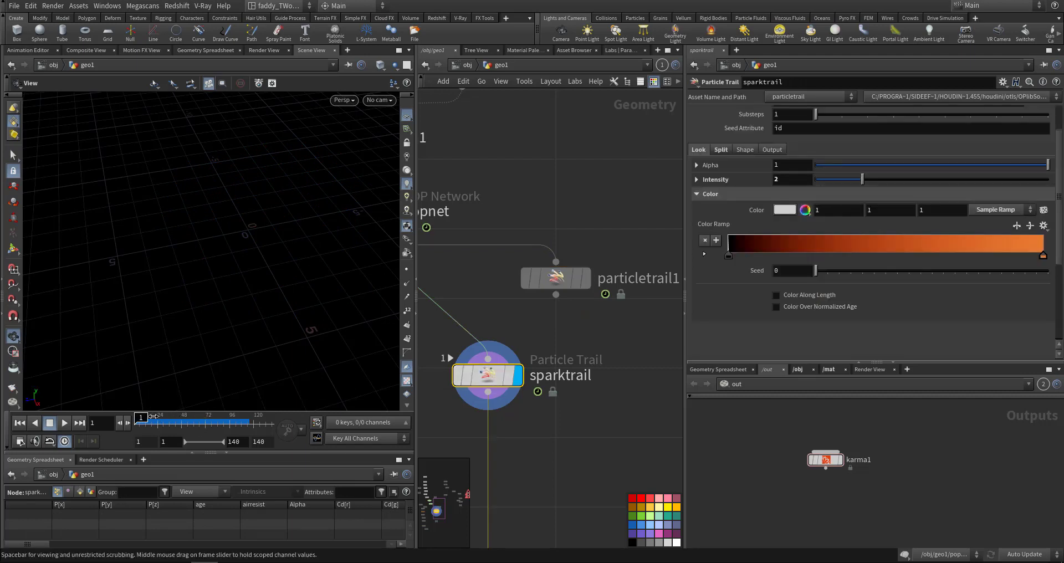
{"action": "left_click_drag", "start_coordinate": [152, 417], "coordinate": [171, 420]}
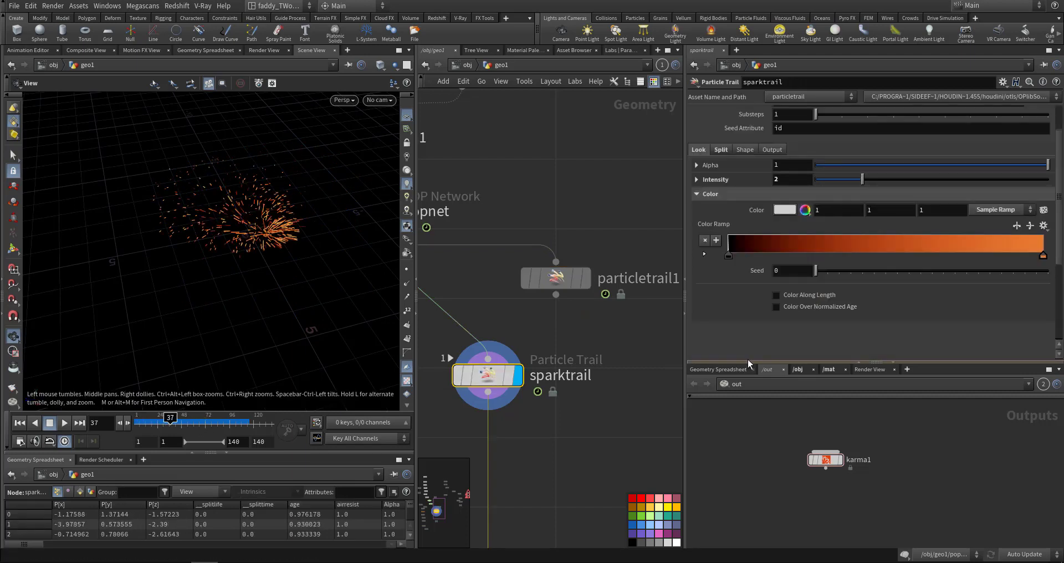
{"action": "left_click", "coordinate": [794, 299]}
{"action": "left_click", "coordinate": [794, 299]}
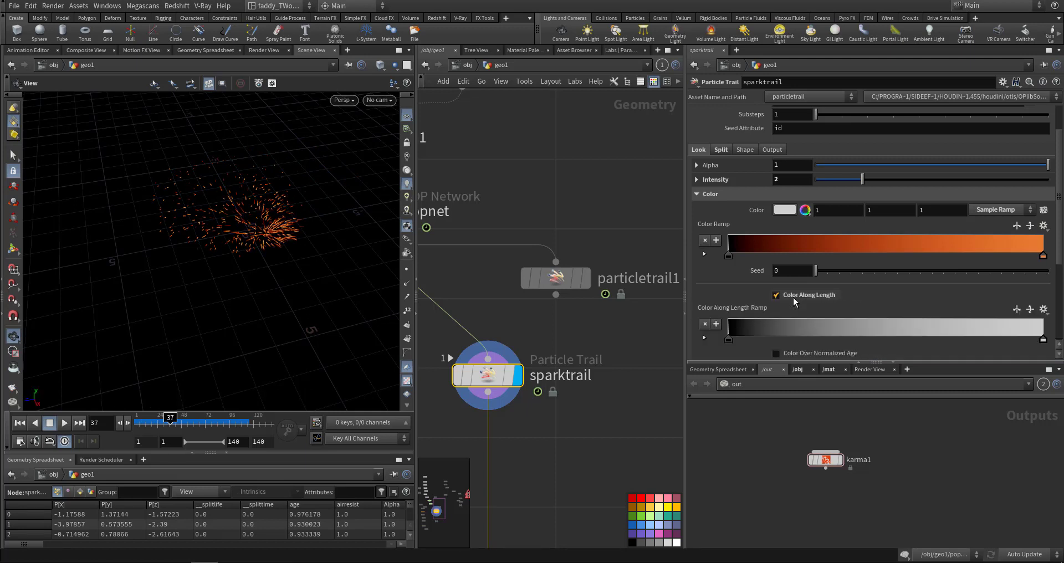
{"action": "left_click", "coordinate": [794, 300]}
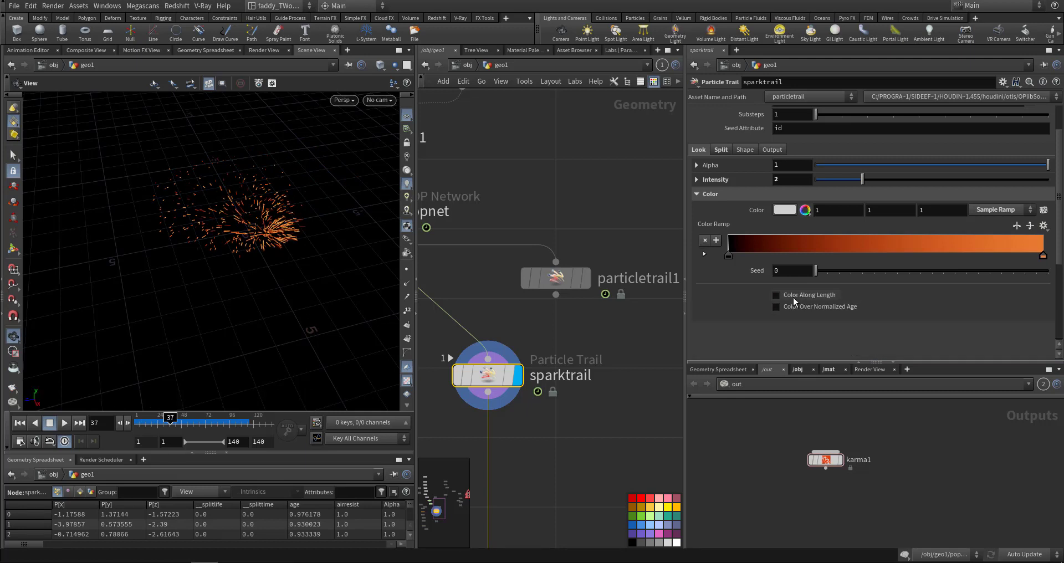
{"action": "left_click", "coordinate": [795, 300]}
{"action": "left_click", "coordinate": [795, 301]}
{"action": "left_click", "coordinate": [799, 308]}
{"action": "left_click", "coordinate": [799, 308]}
Raise sparktrail's Percent to Split to 100 in the Split settings and inspect the split trails up close.
{"action": "left_click", "coordinate": [721, 149]}
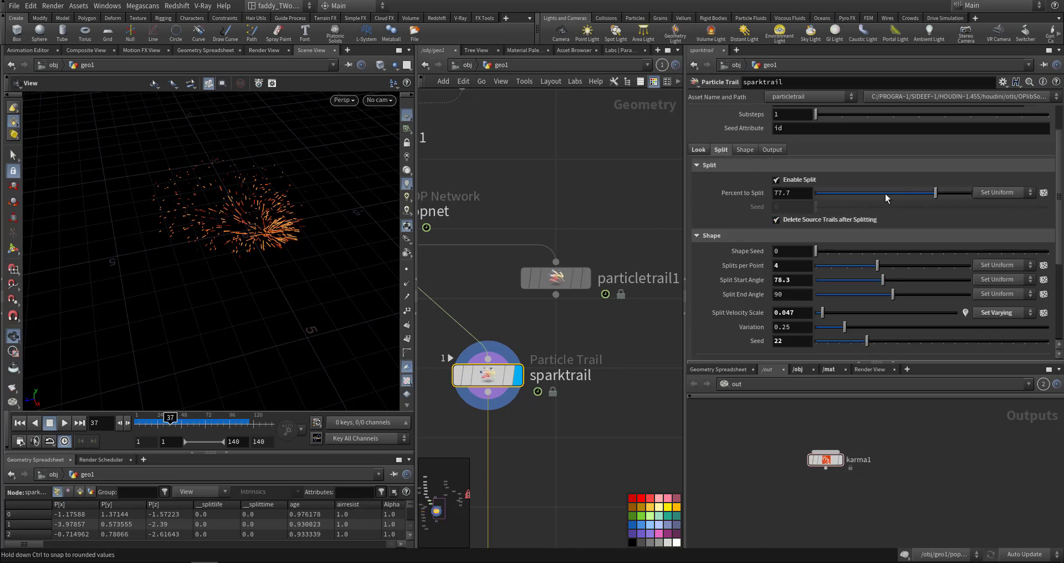
{"action": "left_click_drag", "start_coordinate": [885, 195], "coordinate": [1012, 194]}
{"action": "right_click_drag", "start_coordinate": [206, 200], "coordinate": [330, 192]}
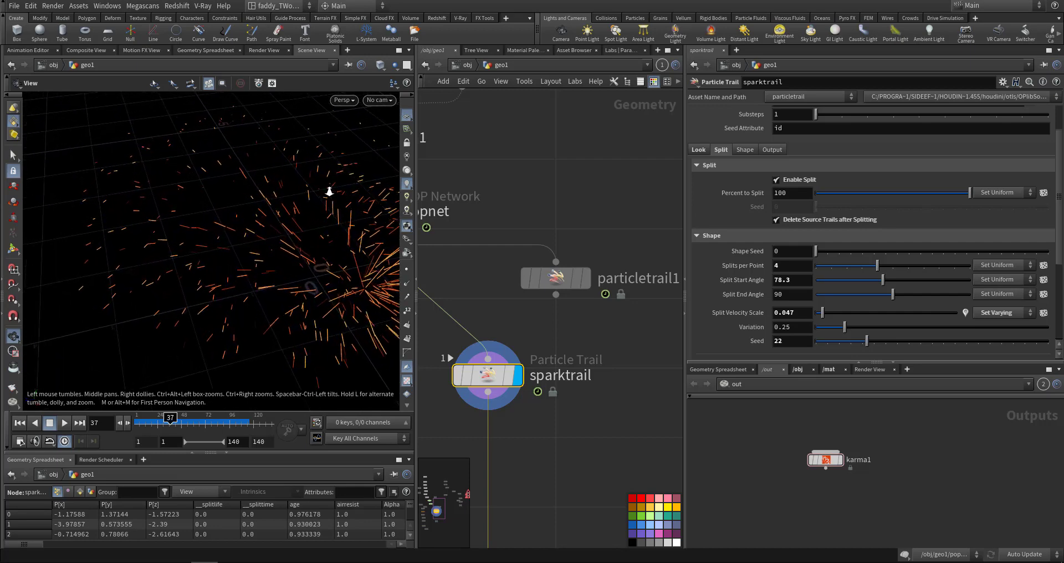
{"action": "mouse_move", "coordinate": [299, 193]}
{"action": "left_mouse_down"}
{"action": "mouse_move", "coordinate": [277, 188]}
{"action": "mouse_move", "coordinate": [284, 201]}
{"action": "left_mouse_up"}
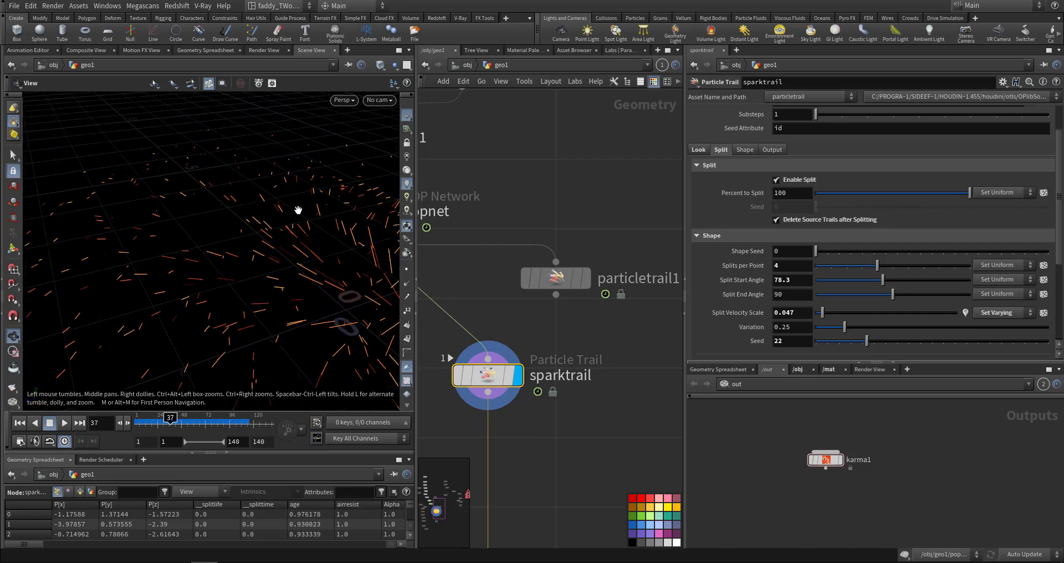
{"action": "left_click_drag", "start_coordinate": [322, 300], "coordinate": [298, 300]}
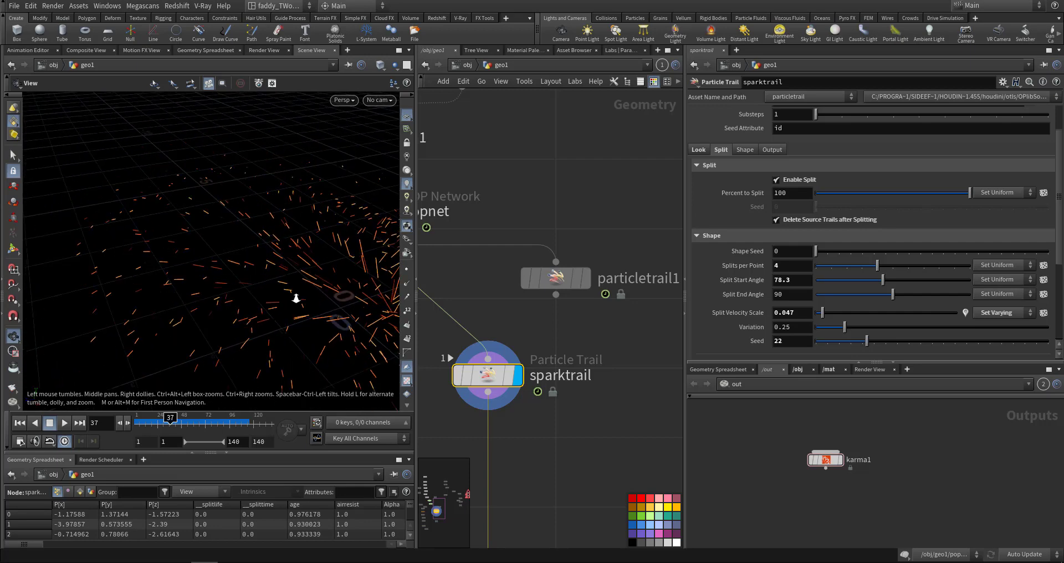
Set sparktrail's Shape Seed to 16 and Splits per Point to 7, and drive Split Start Angle through an Attribute Adjust Float node.
{"action": "left_click_drag", "start_coordinate": [819, 253], "coordinate": [922, 265]}
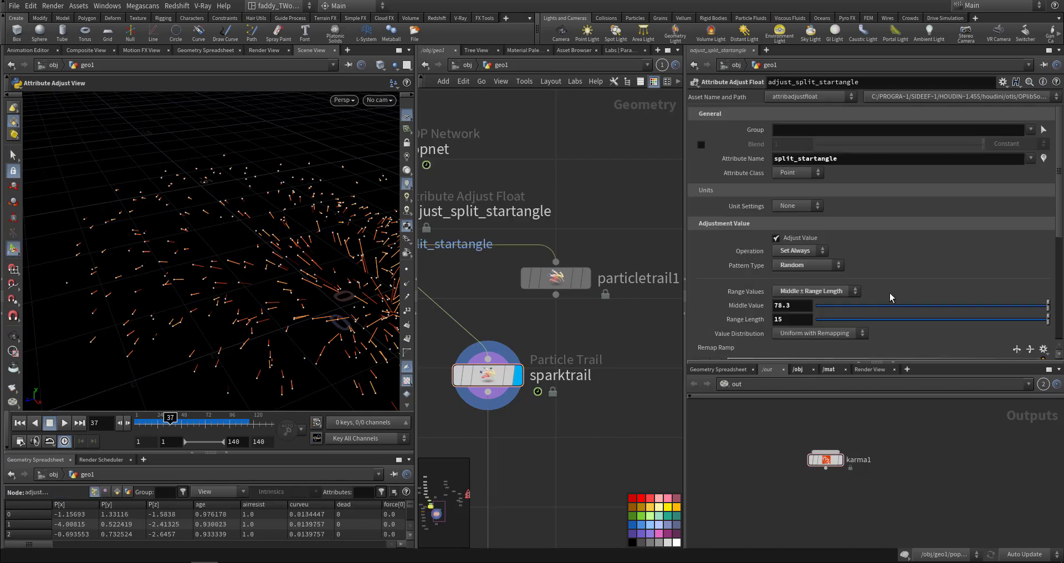
{"action": "middle_click_drag", "start_coordinate": [601, 312], "coordinate": [677, 295]}
{"action": "scroll", "coordinate": [616, 293], "scroll_direction": "down", "scroll_amount": 2}
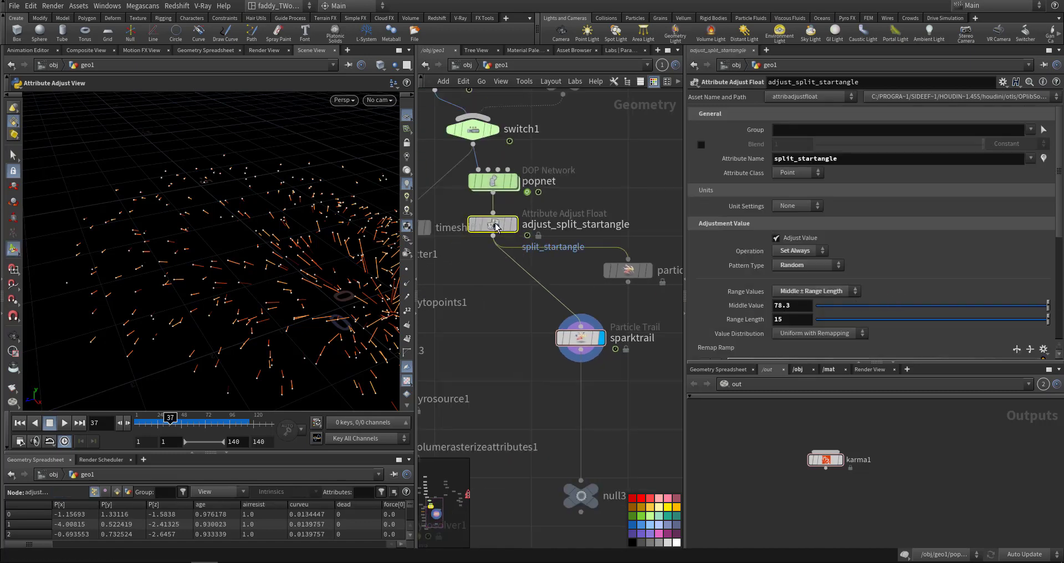
{"action": "left_click", "coordinate": [498, 225]}
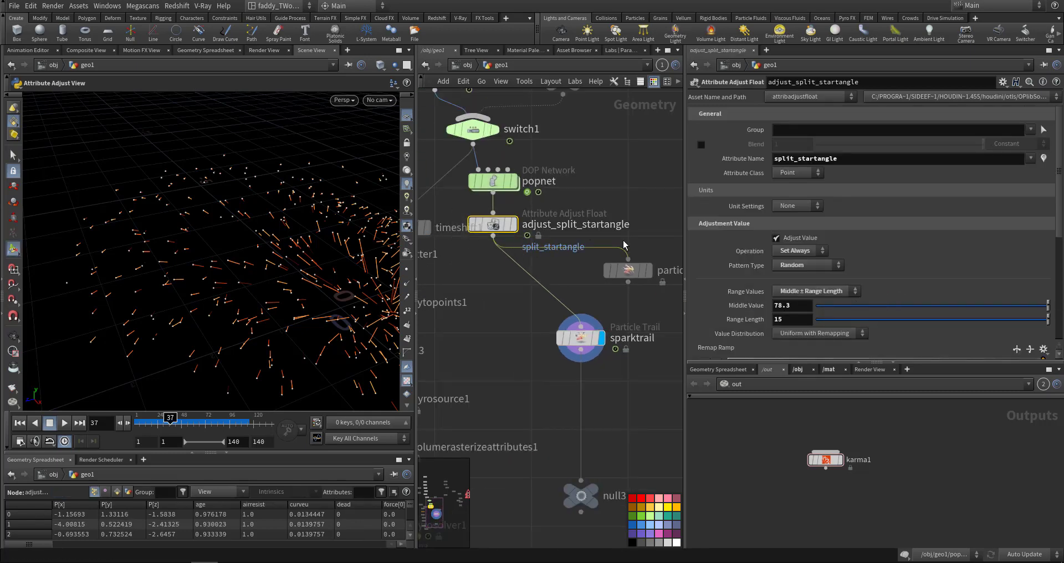
{"action": "left_click", "coordinate": [621, 339]}
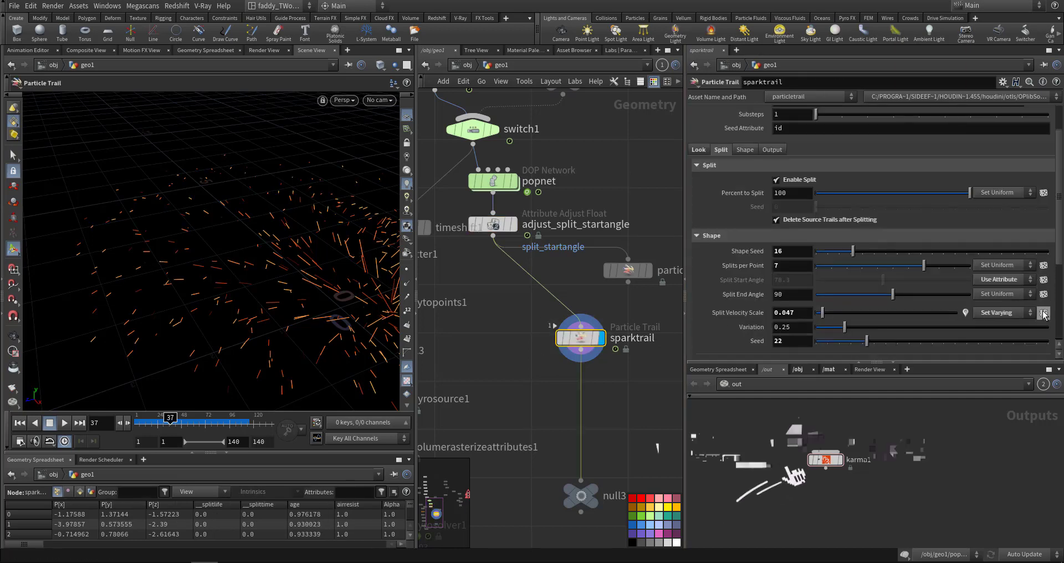
Set sparktrail's Split Velocity Scale to 0.165 and play the animation to check the split trails.
{"action": "left_click", "coordinate": [838, 313]}
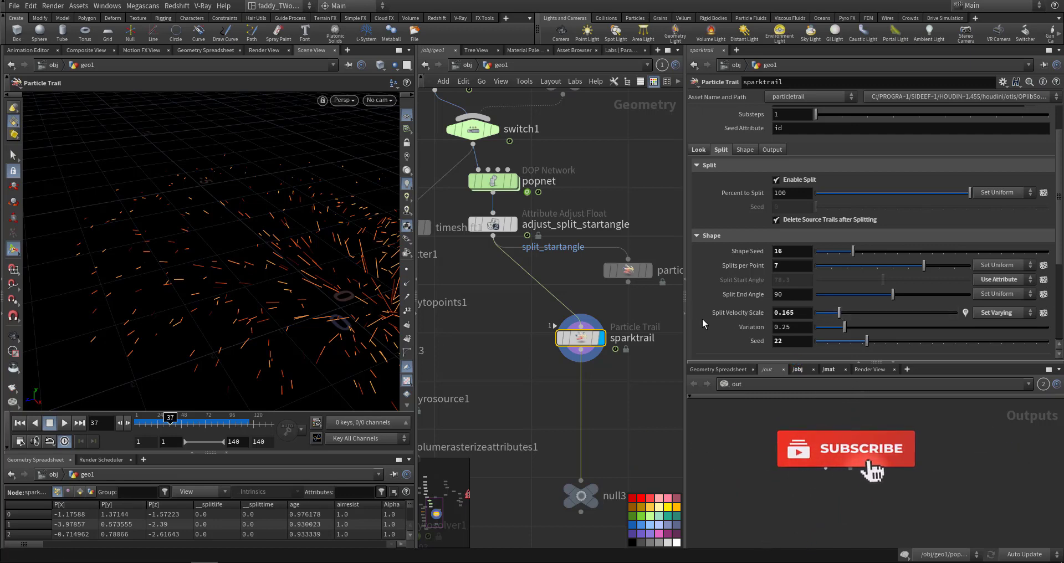
{"action": "left_click_drag", "start_coordinate": [170, 421], "coordinate": [129, 420]}
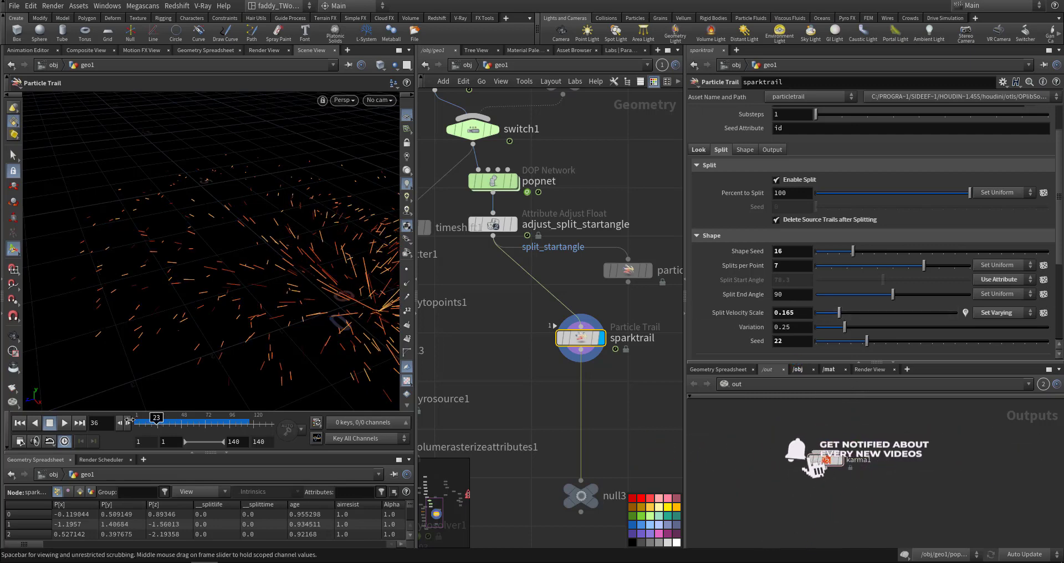
{"action": "left_click", "coordinate": [65, 423]}
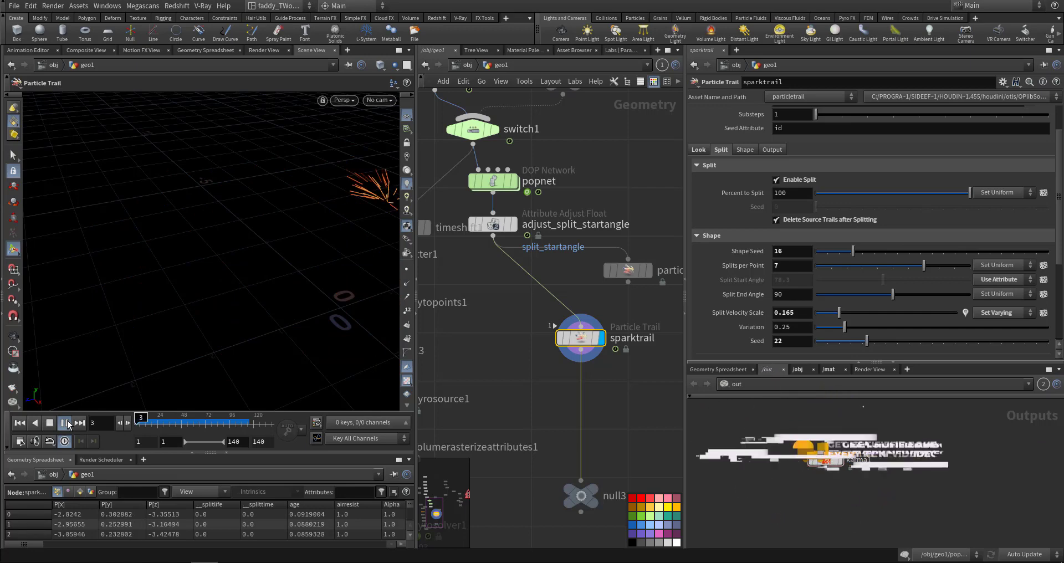
{"action": "key", "text": "Escape"}
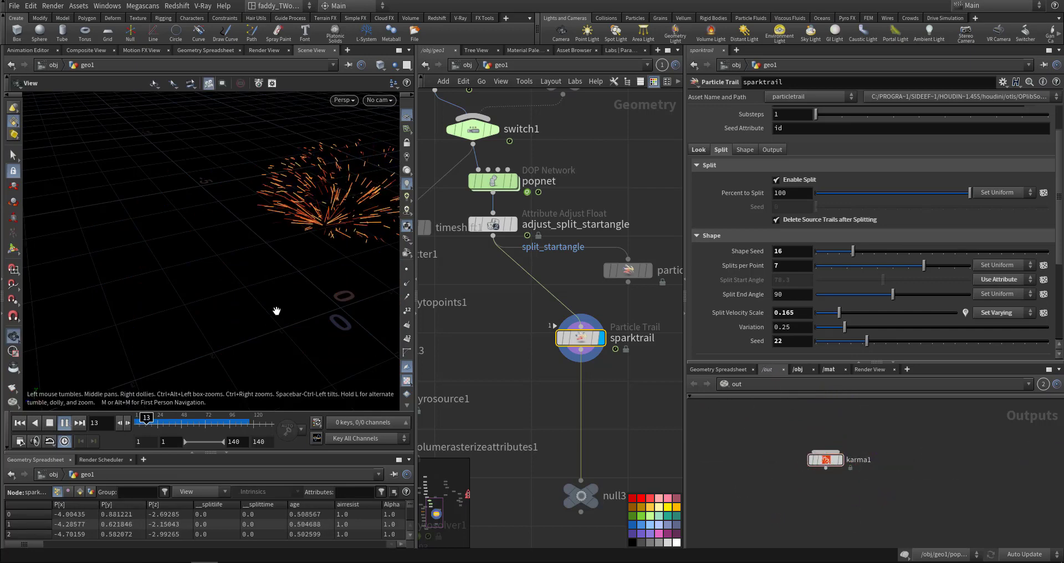
{"action": "middle_click_drag", "start_coordinate": [277, 311], "coordinate": [81, 345], "text": "alt"}
{"action": "left_click", "coordinate": [66, 420]}
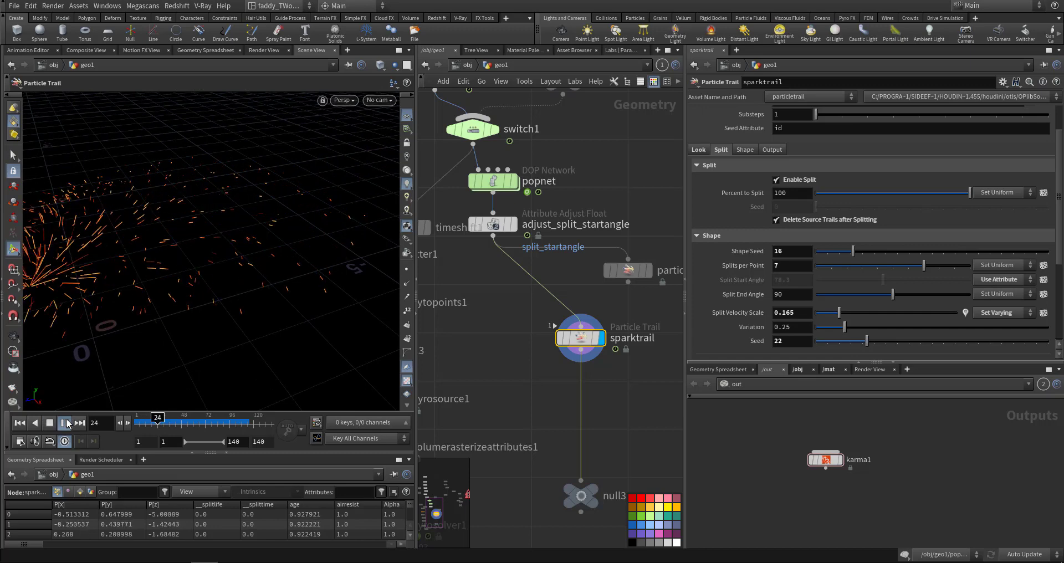
{"action": "middle_click_drag", "start_coordinate": [174, 334], "coordinate": [327, 274], "text": "alt"}
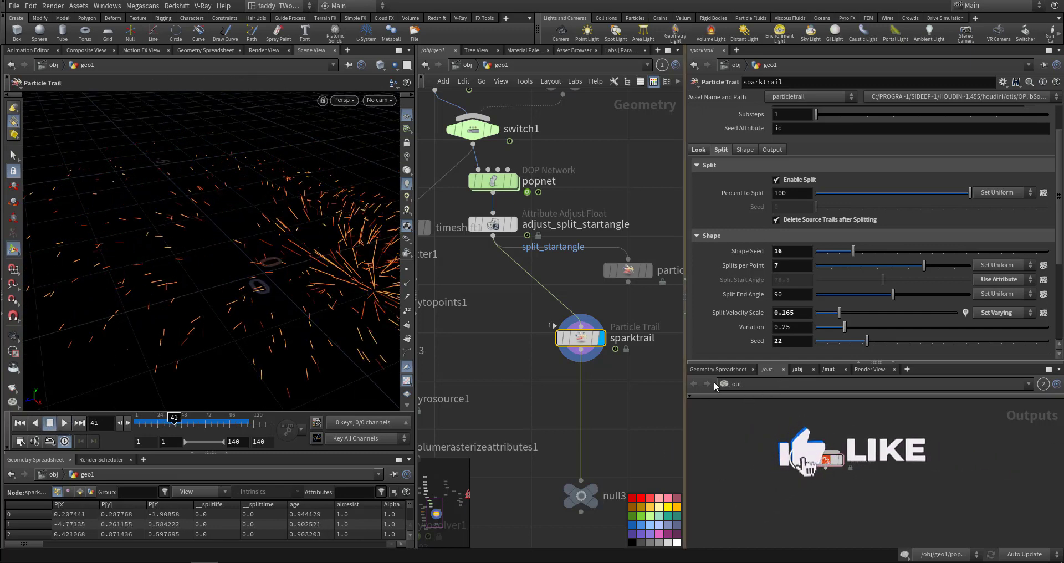
Try the Shutter trail method in sparktrail's Shape settings and play the animation from frame 1.
{"action": "left_click", "coordinate": [746, 150]}
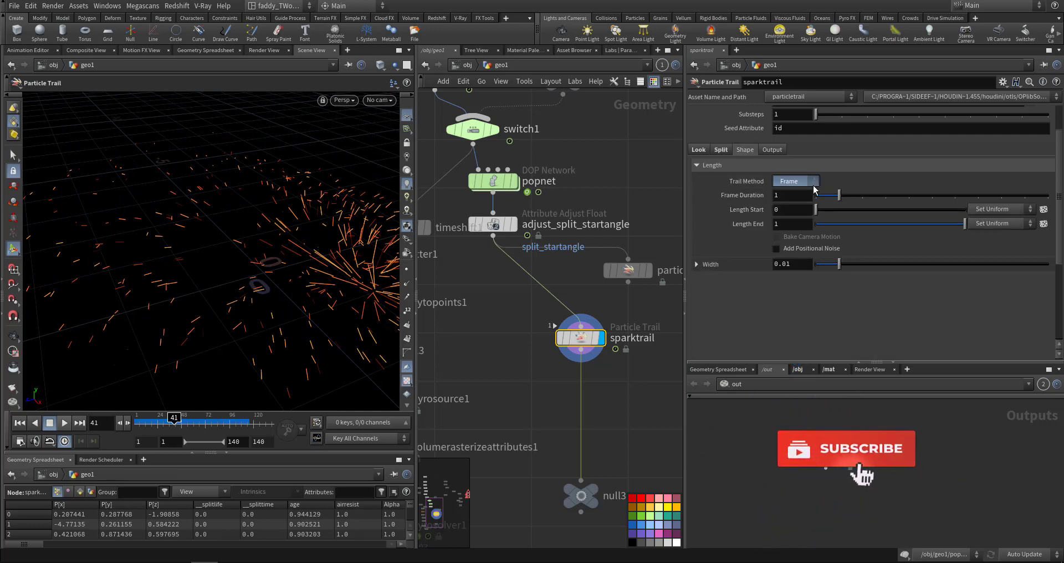
{"action": "left_click", "coordinate": [795, 181]}
{"action": "left_click", "coordinate": [793, 193]}
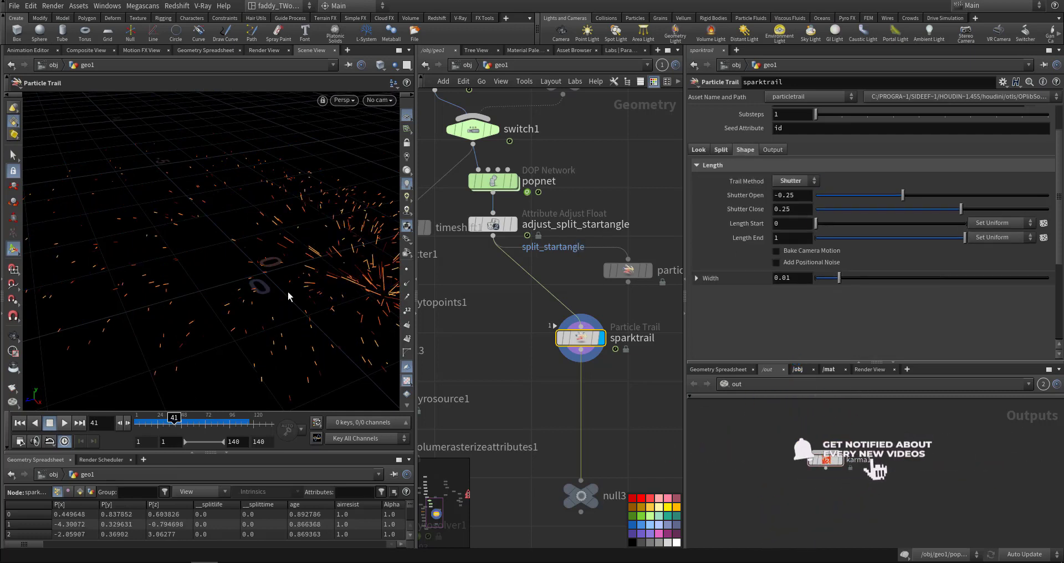
{"action": "left_click", "coordinate": [19, 424]}
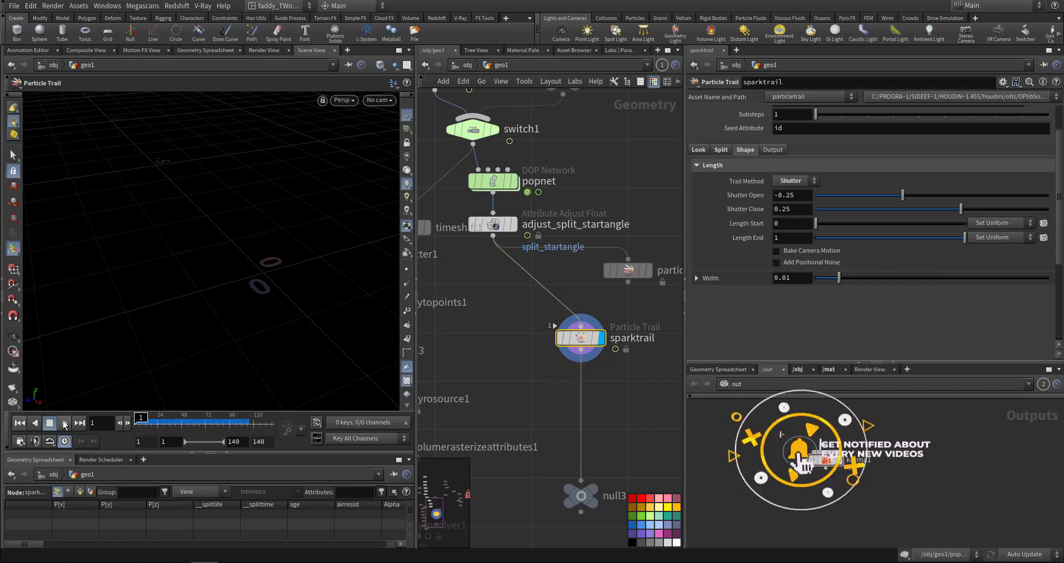
{"action": "left_click", "coordinate": [64, 423]}
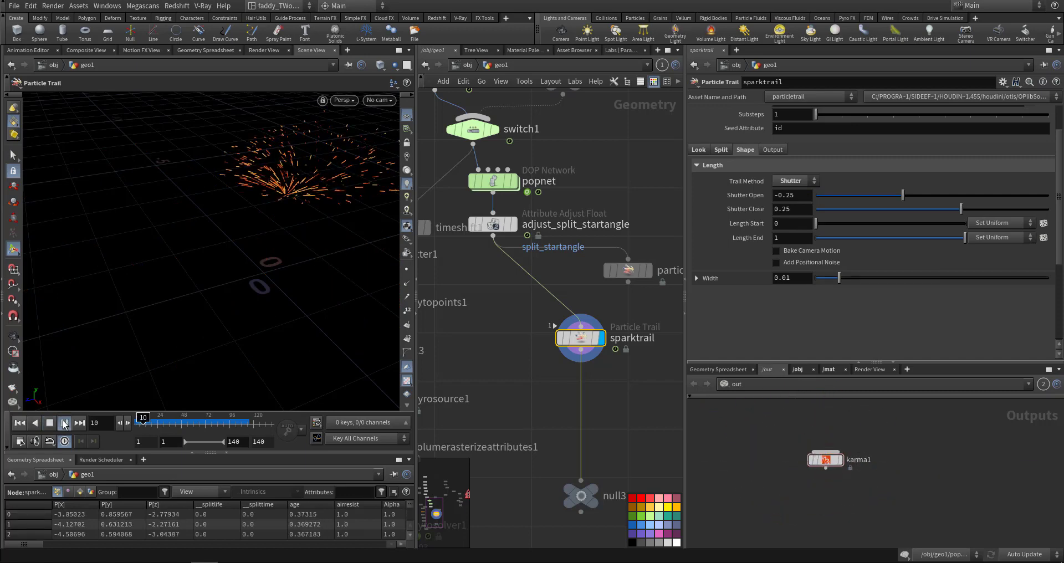
{"action": "left_click", "coordinate": [65, 424]}
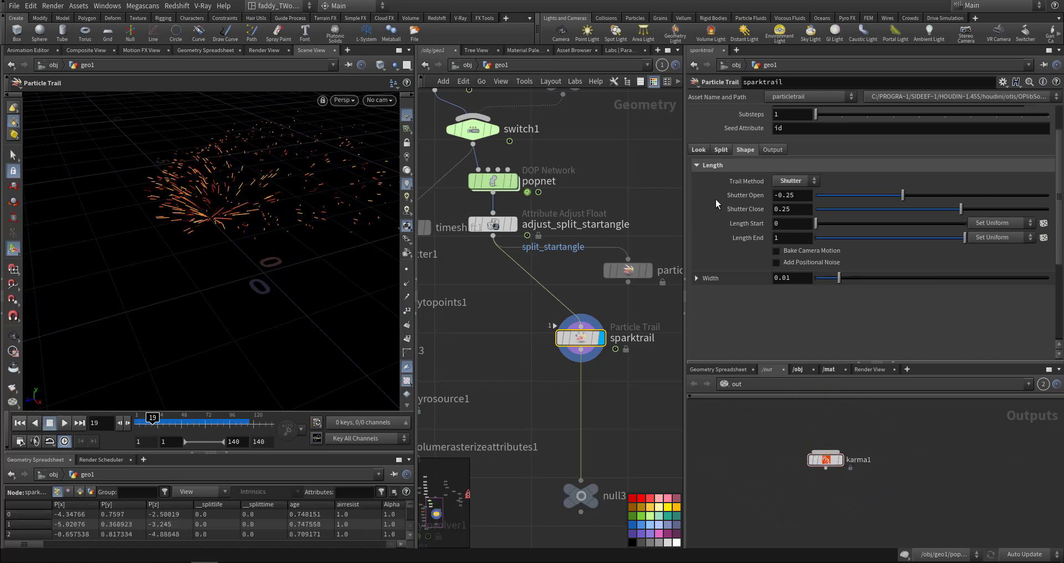
Set sparktrail's Trail Method to Frame with Frame Duration 2 and Length Start 0.071, and play the animation to check the trails.
{"action": "left_click", "coordinate": [788, 192]}
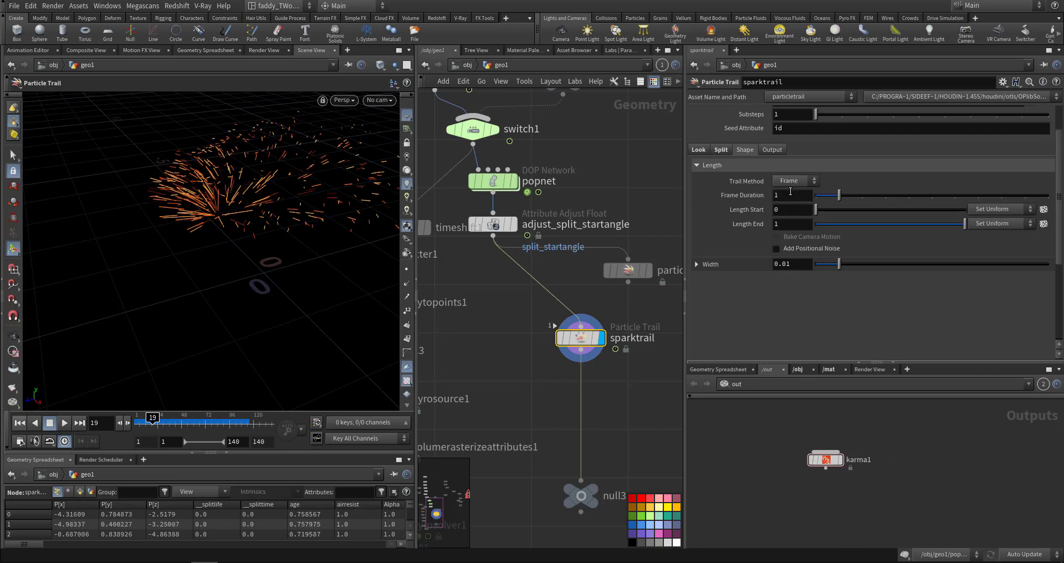
{"action": "left_click_drag", "start_coordinate": [848, 191], "coordinate": [859, 192]}
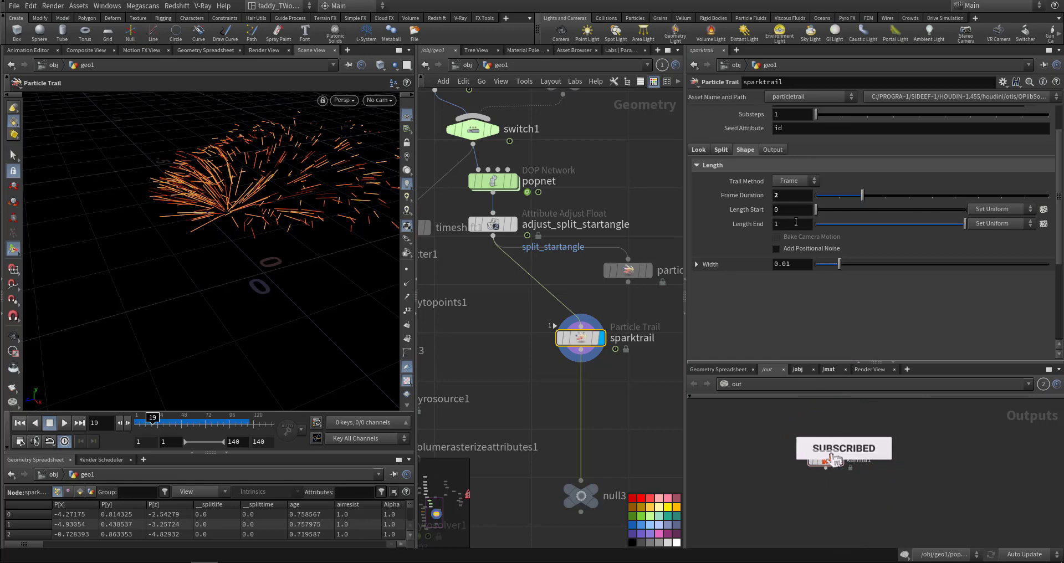
{"action": "left_click", "coordinate": [65, 423]}
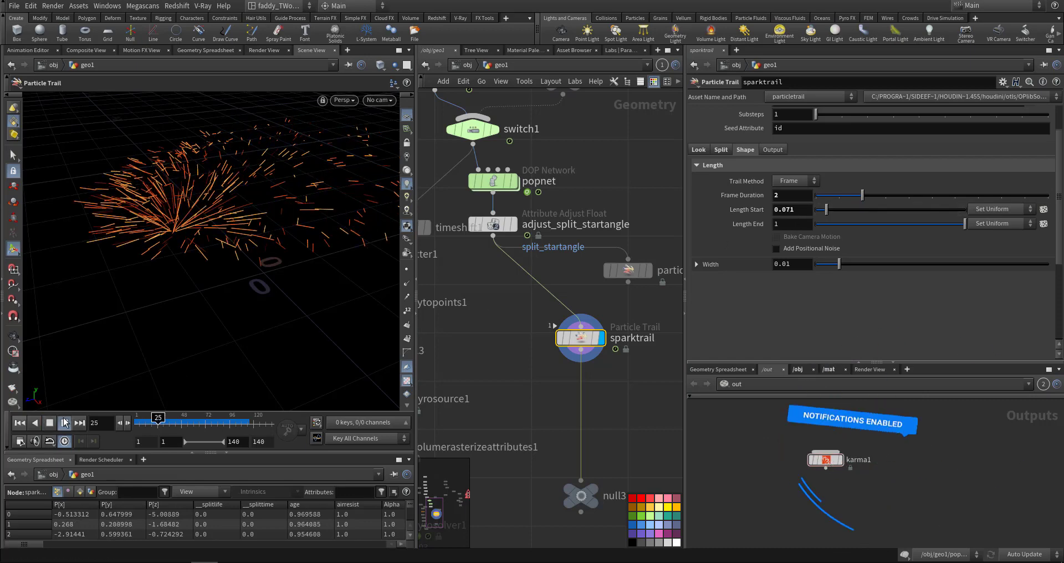
{"action": "left_click", "coordinate": [49, 423]}
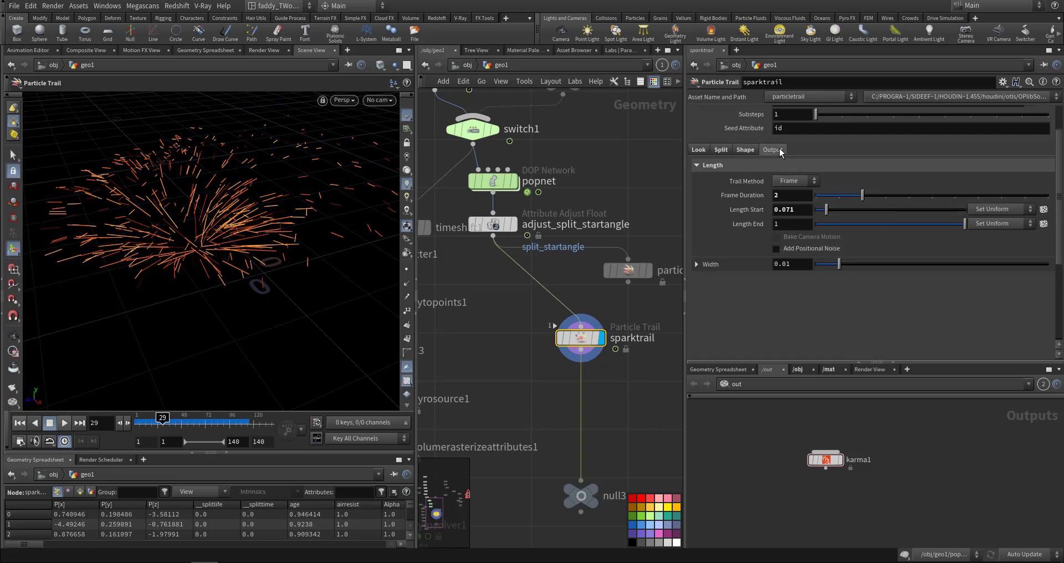
Review the trail and attribute options in sparktrail's Output settings.
{"action": "left_click", "coordinate": [780, 150]}
{"action": "middle_click_drag", "start_coordinate": [618, 371], "coordinate": [631, 258]}
{"action": "left_click", "coordinate": [607, 373]}
{"action": "middle_click_drag", "start_coordinate": [532, 376], "coordinate": [616, 400]}
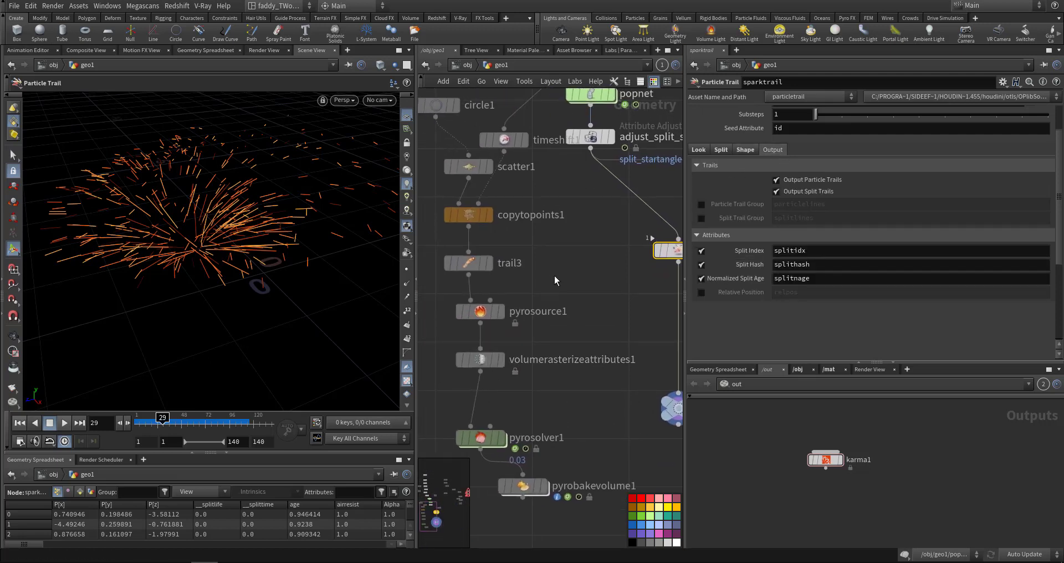
Display timeshift1's output and examine its $F-3 Frame expression.
{"action": "middle_click_drag", "start_coordinate": [536, 189], "coordinate": [570, 290]}
{"action": "middle_click_drag", "start_coordinate": [546, 165], "coordinate": [547, 223]}
{"action": "mouse_move", "coordinate": [561, 304]}
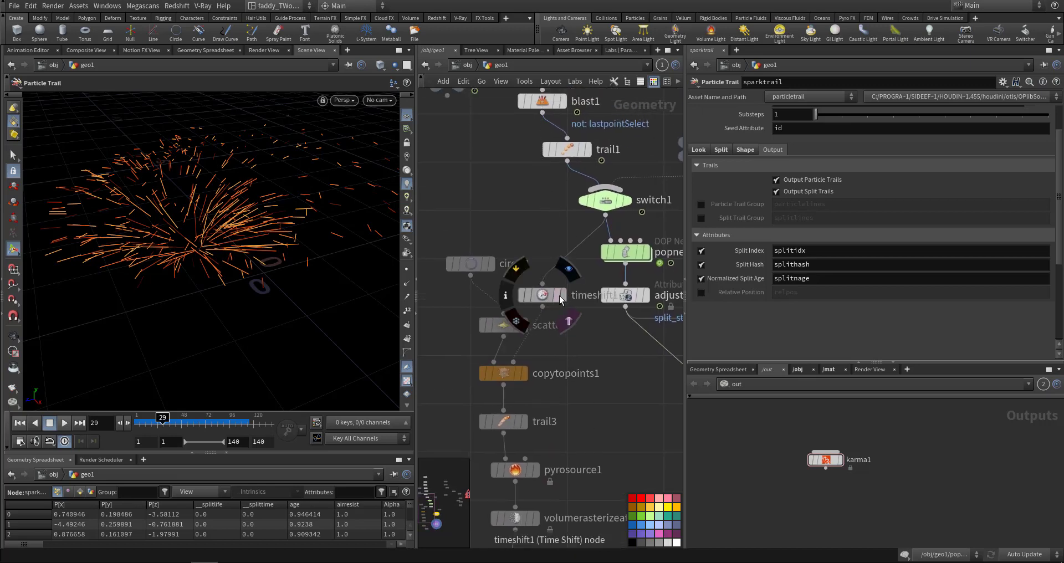
{"action": "left_click", "coordinate": [561, 296]}
{"action": "left_click", "coordinate": [543, 296]}
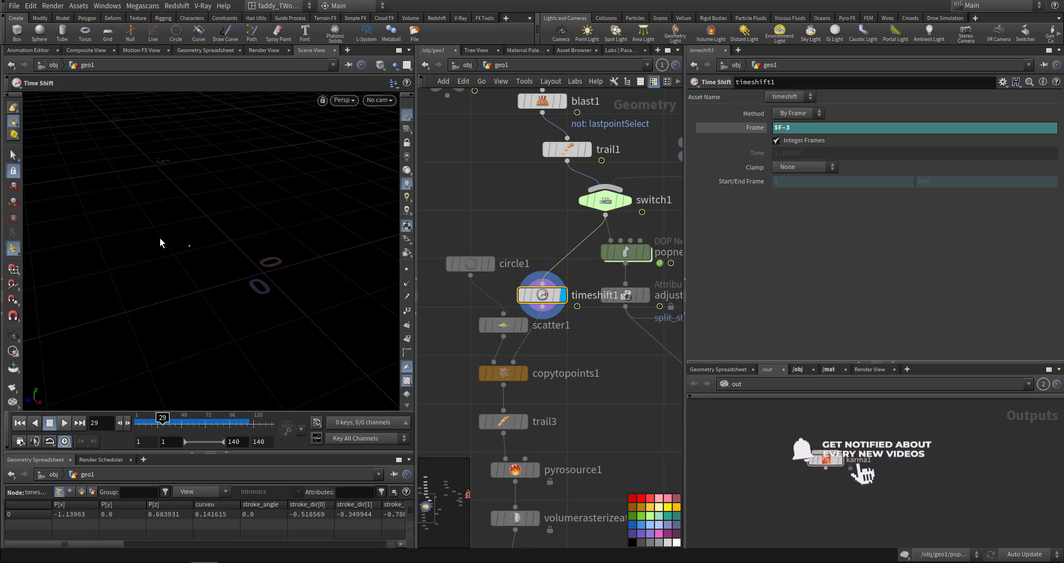
Display scatter1's output and examine the parameters of circle1 that feeds it.
{"action": "mouse_move", "coordinate": [540, 323]}
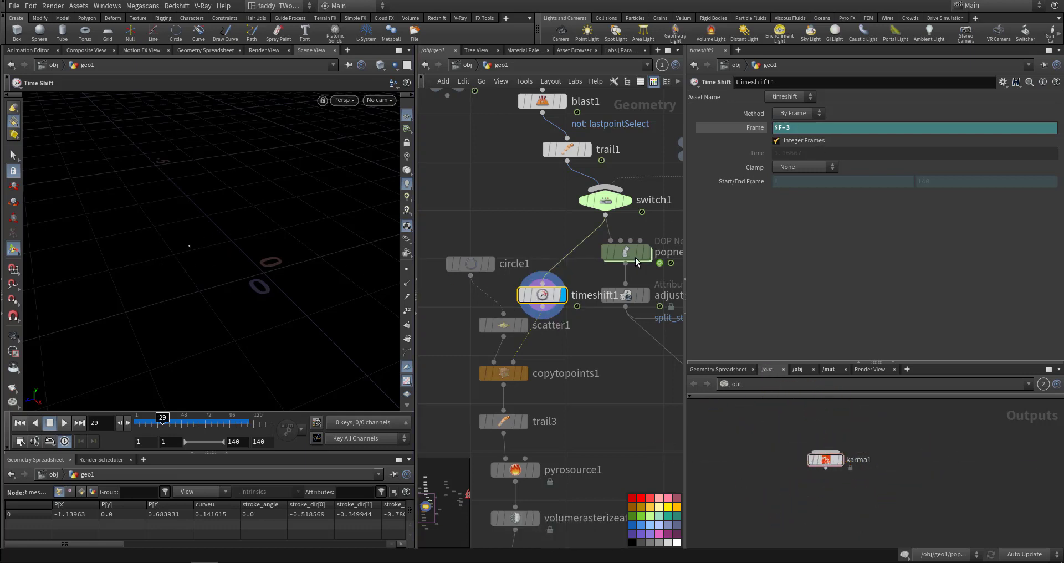
{"action": "left_click", "coordinate": [524, 326]}
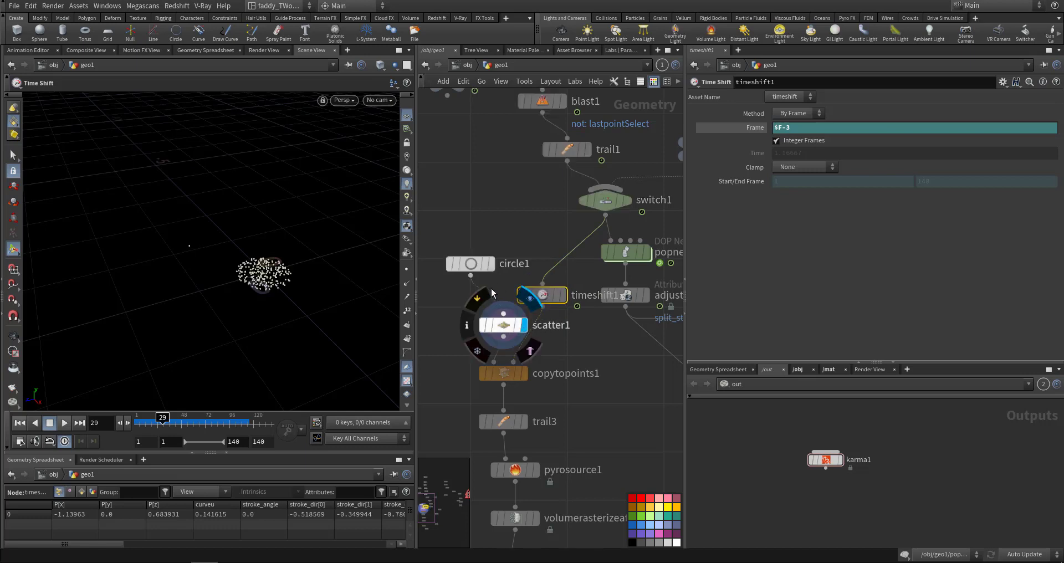
{"action": "left_click", "coordinate": [468, 264]}
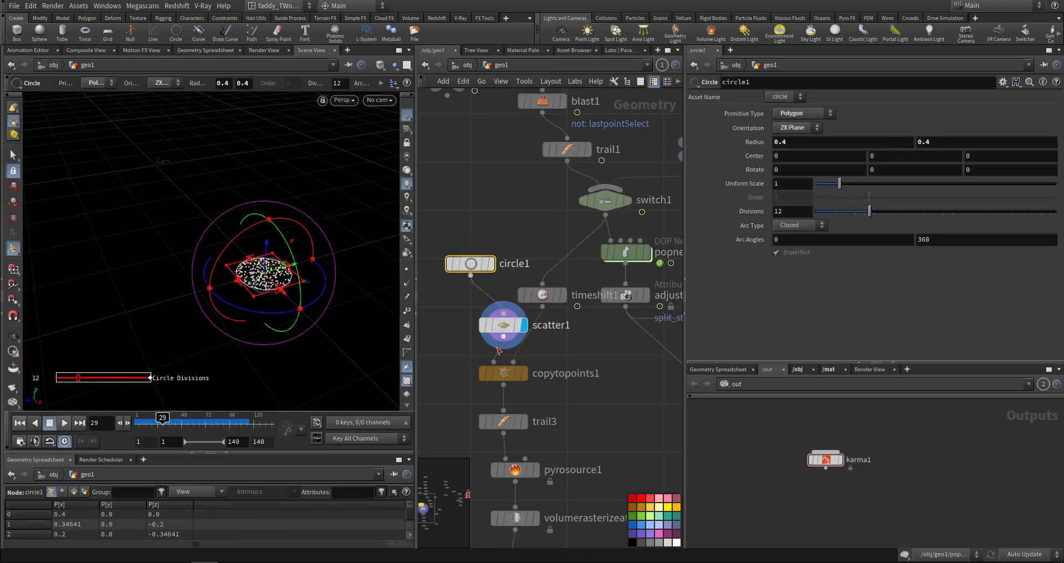
Compare the displayed output of copytopoints1 with trail1's moving point by scrubbing through the early frames.
{"action": "left_click", "coordinate": [526, 377]}
{"action": "left_click", "coordinate": [505, 376]}
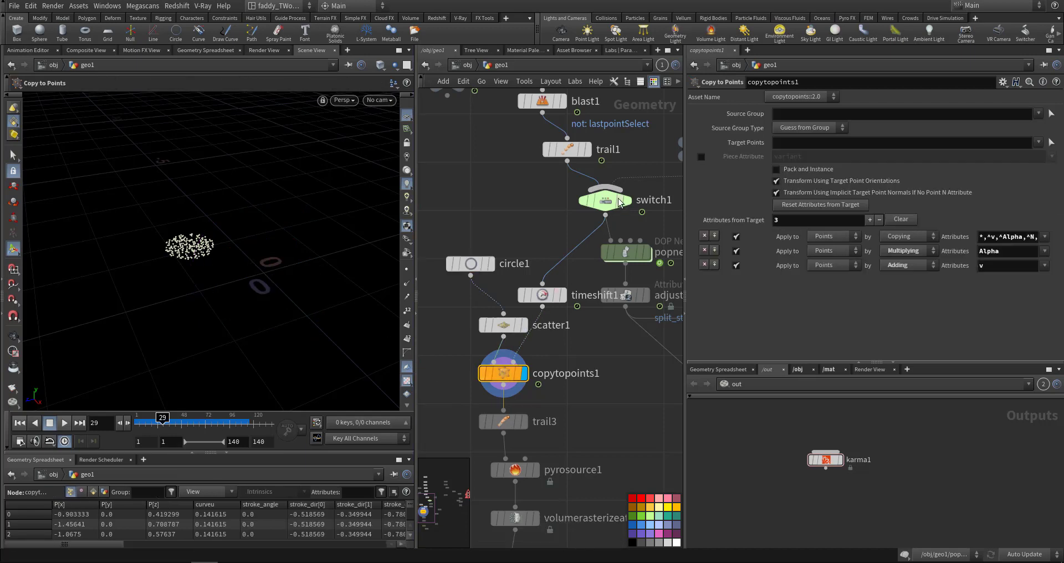
{"action": "mouse_move", "coordinate": [568, 151]}
{"action": "middle_click_drag", "start_coordinate": [480, 211], "coordinate": [504, 169]}
{"action": "middle_click_drag", "start_coordinate": [550, 144], "coordinate": [533, 222]}
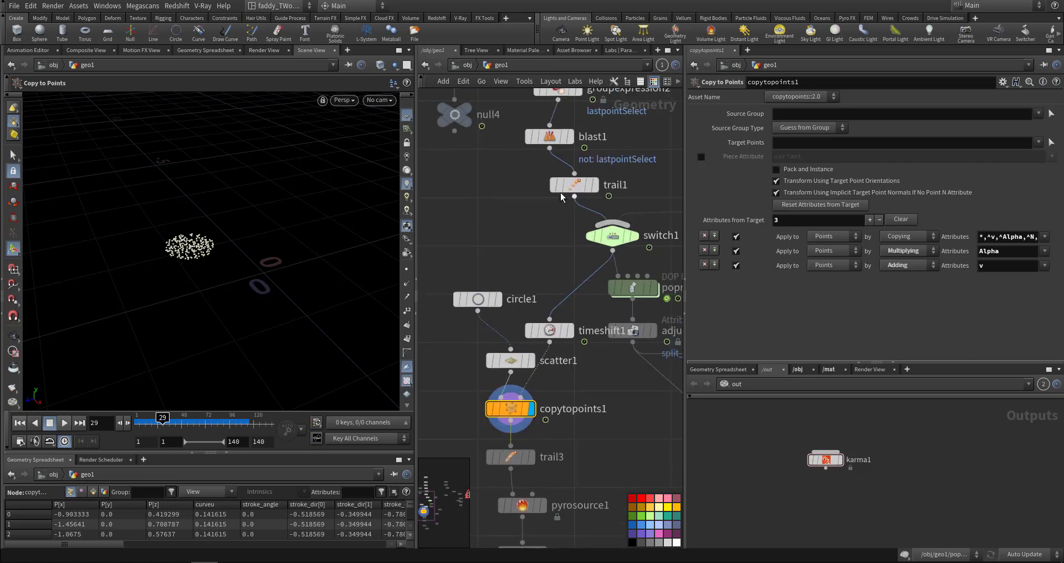
{"action": "left_click", "coordinate": [595, 185]}
{"action": "mouse_move", "coordinate": [144, 420]}
{"action": "left_mouse_down"}
{"action": "mouse_move", "coordinate": [184, 419]}
{"action": "mouse_move", "coordinate": [145, 418]}
{"action": "left_mouse_up"}
{"action": "middle_click_drag", "start_coordinate": [584, 389], "coordinate": [594, 309]}
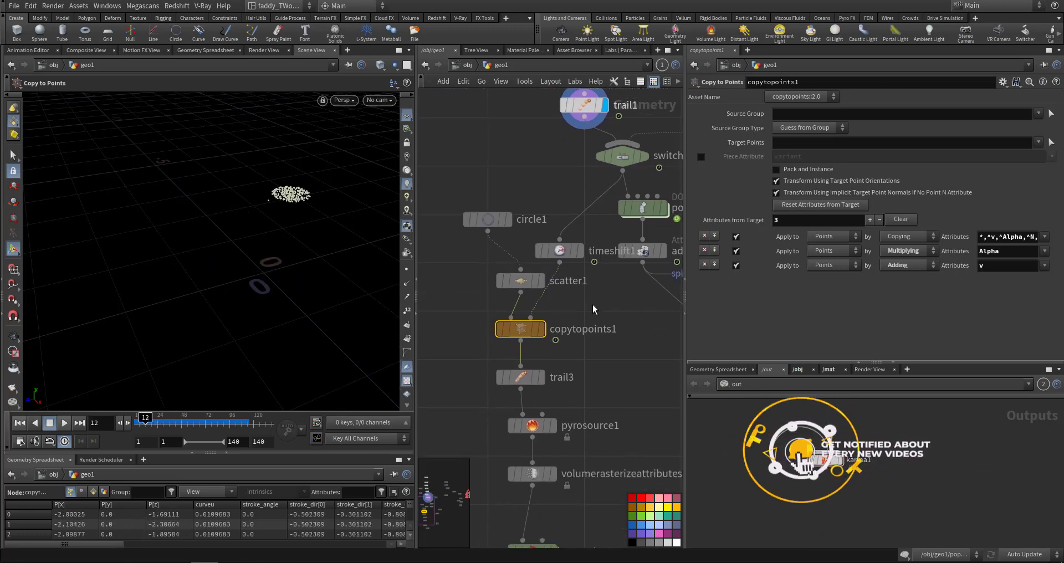
{"action": "left_click", "coordinate": [541, 330]}
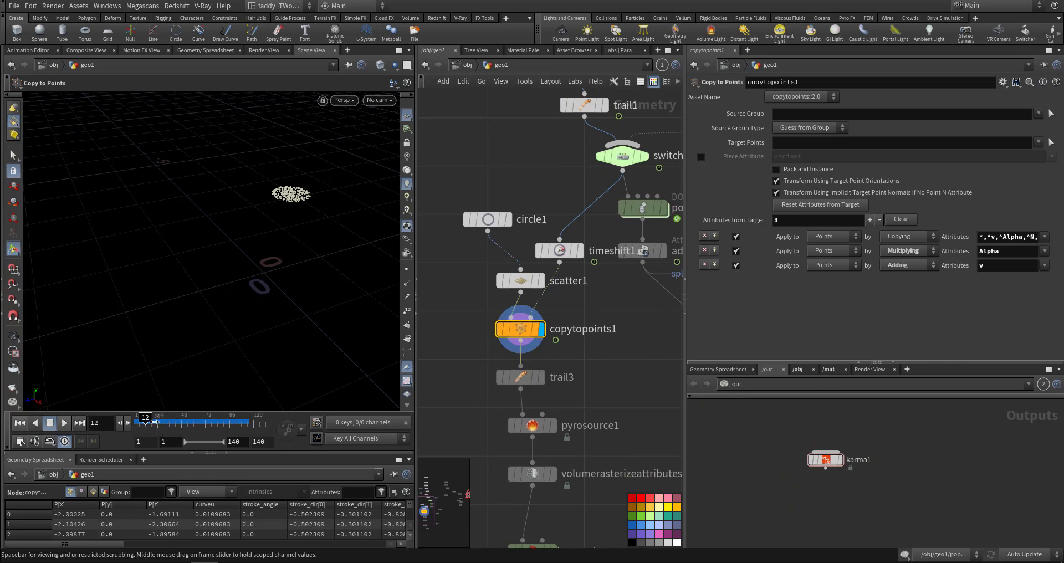
{"action": "left_click_drag", "start_coordinate": [155, 418], "coordinate": [146, 412]}
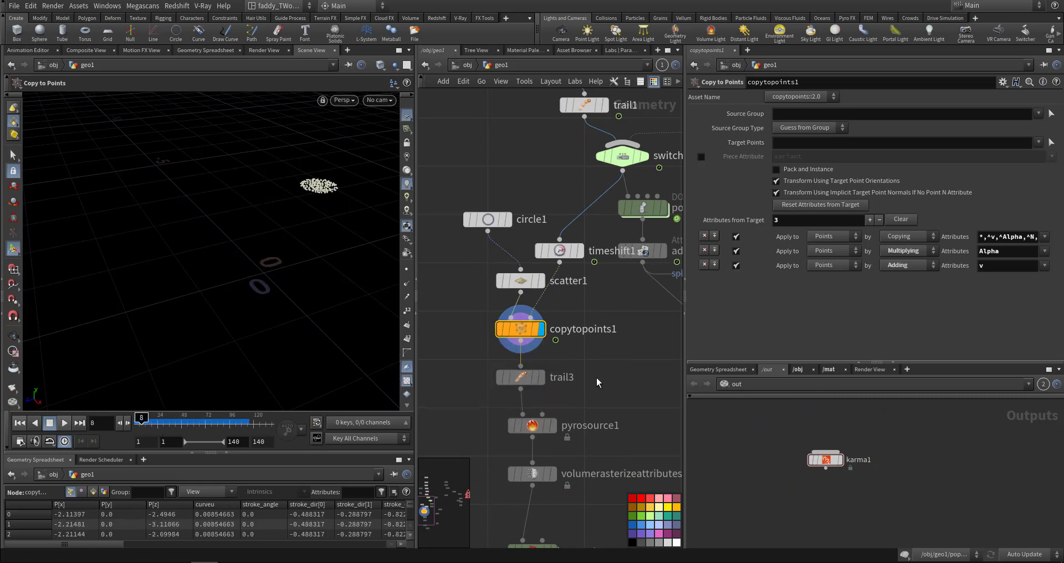
Display trail3's output, examine its Compute Velocity settings, and scrub the timeline back to frame 1.
{"action": "middle_click_drag", "start_coordinate": [586, 371], "coordinate": [583, 301]}
{"action": "left_click", "coordinate": [539, 307]}
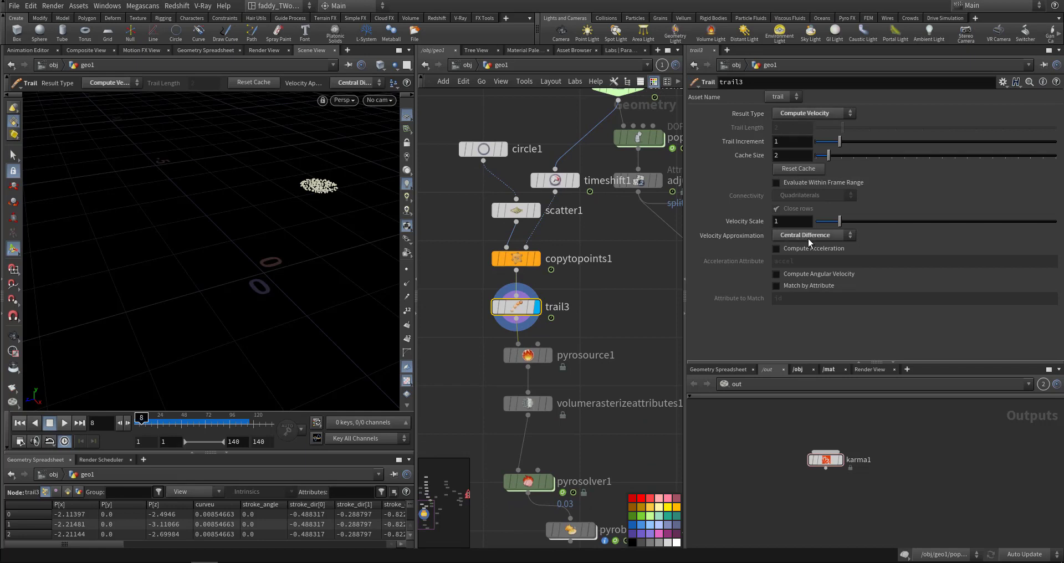
{"action": "middle_click_drag", "start_coordinate": [607, 332], "coordinate": [611, 245]}
{"action": "mouse_move", "coordinate": [152, 419]}
{"action": "left_mouse_down"}
{"action": "mouse_move", "coordinate": [188, 419]}
{"action": "mouse_move", "coordinate": [141, 419]}
{"action": "left_mouse_up"}
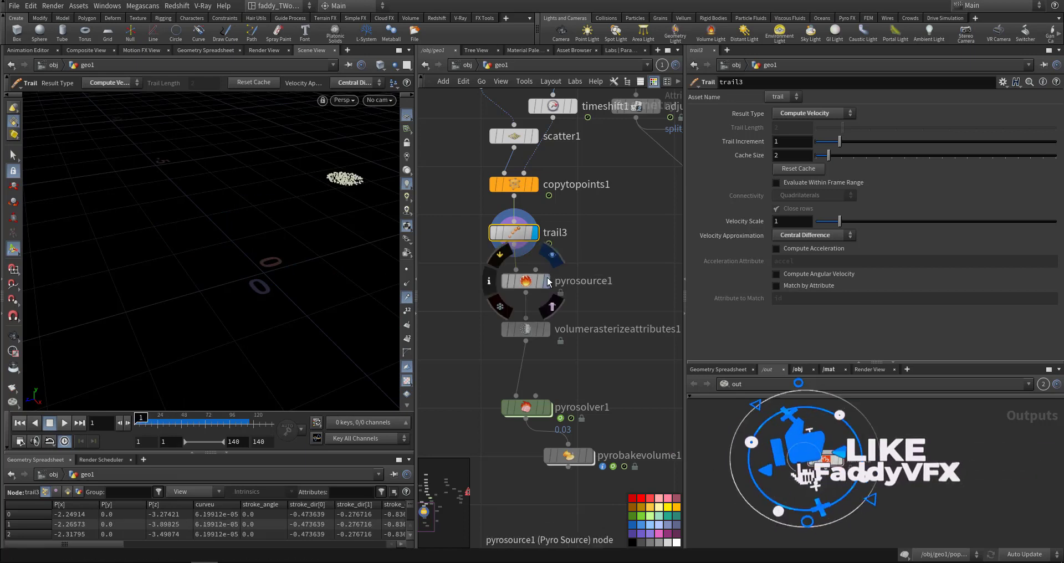
Examine pyrosource1's density and temperature attributes and scrub the rasterized volume from volumerasterizeattributes1.
{"action": "left_click", "coordinate": [525, 281]}
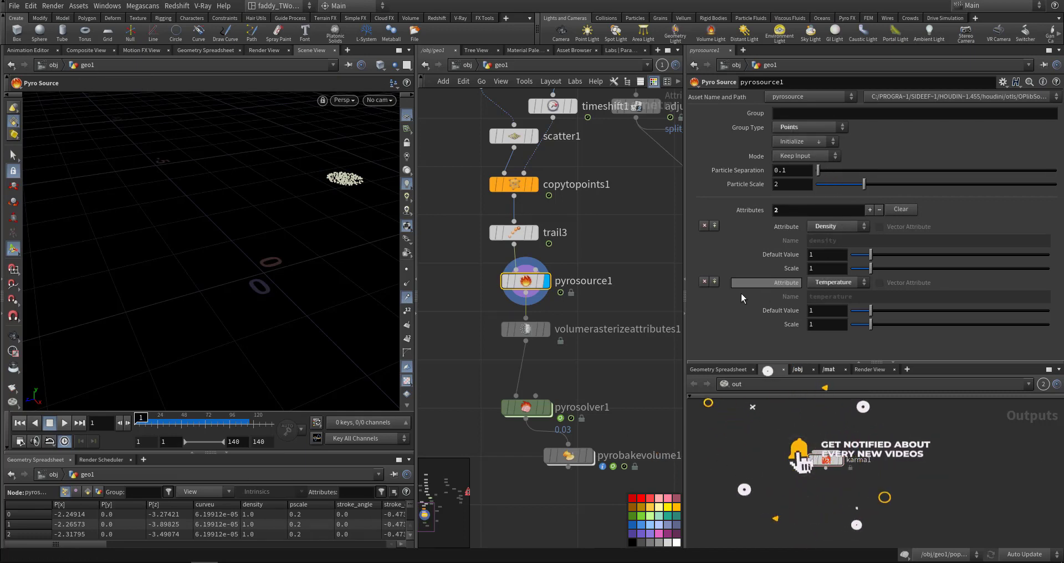
{"action": "left_click", "coordinate": [547, 330]}
{"action": "left_click", "coordinate": [528, 330]}
{"action": "middle_click_drag", "start_coordinate": [588, 340], "coordinate": [551, 339]}
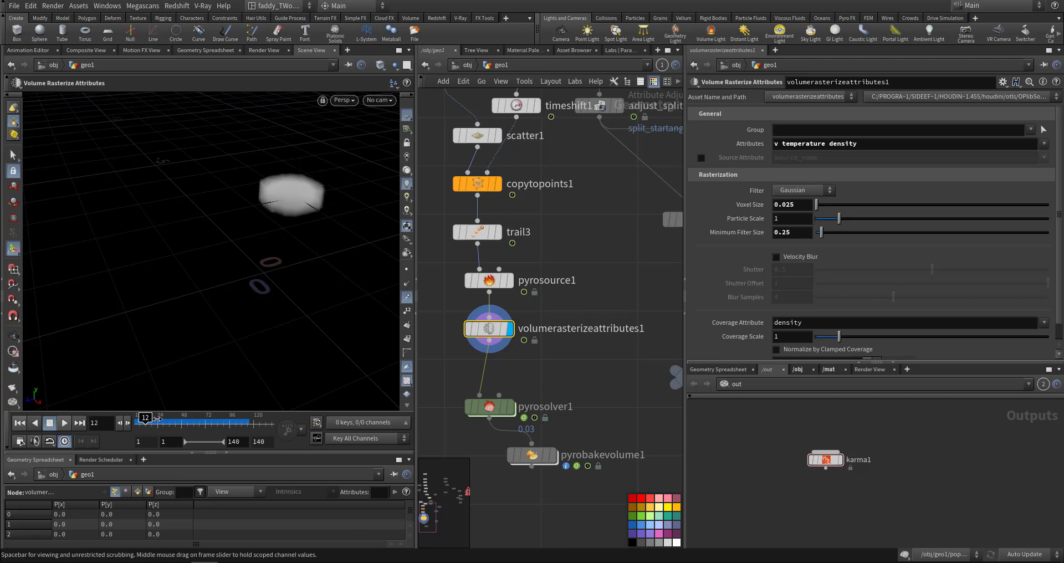
{"action": "left_click_drag", "start_coordinate": [140, 418], "coordinate": [135, 418]}
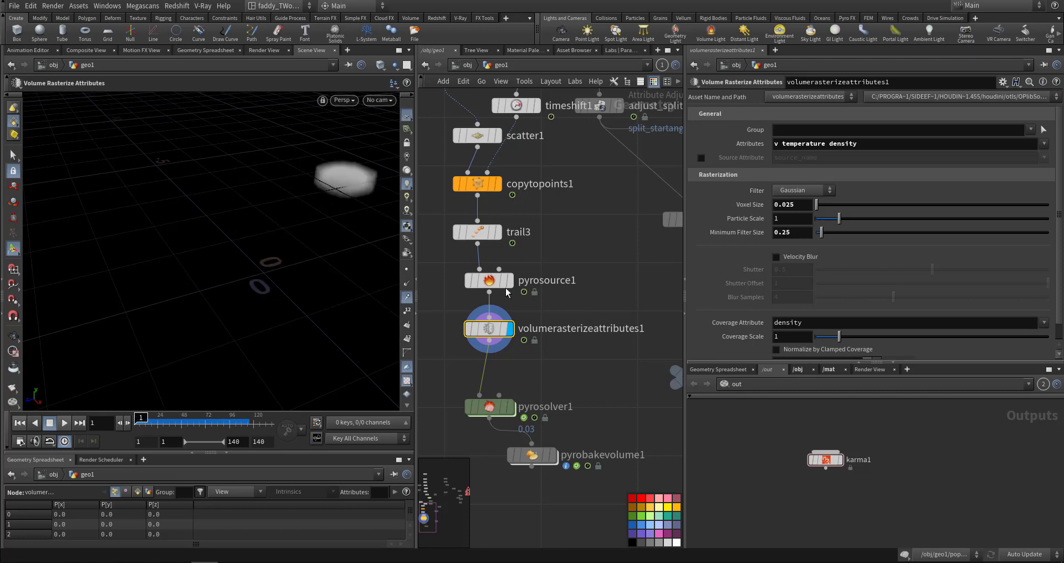
Enable Velocity Blur on volumerasterizeattributes1 and inspect the resulting source volume at frame 1.
{"action": "left_click", "coordinate": [776, 257]}
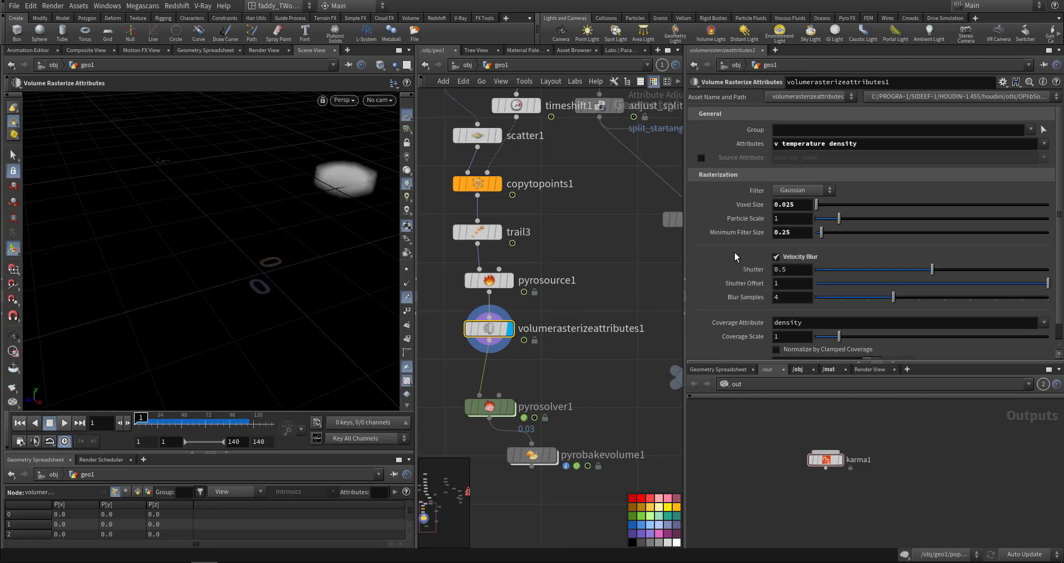
{"action": "scroll", "coordinate": [737, 263], "scroll_direction": "down", "scroll_amount": 1}
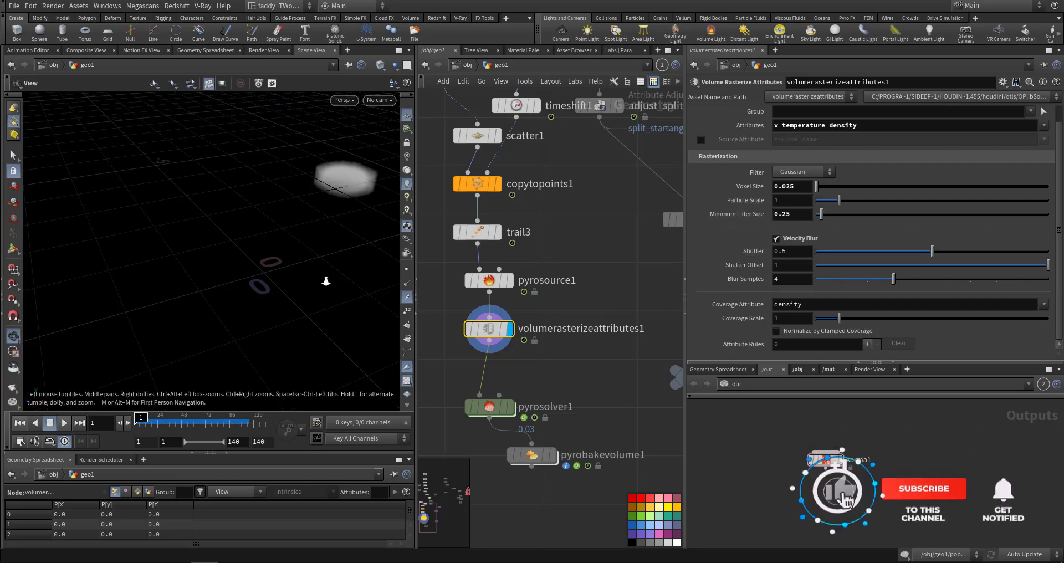
{"action": "right_click_drag", "start_coordinate": [326, 281], "coordinate": [264, 276], "text": "alt"}
{"action": "middle_click_drag", "start_coordinate": [264, 275], "coordinate": [232, 257], "text": "alt"}
{"action": "mouse_move", "coordinate": [141, 419]}
{"action": "left_mouse_down"}
{"action": "mouse_move", "coordinate": [176, 420]}
{"action": "mouse_move", "coordinate": [141, 419]}
{"action": "left_mouse_up"}
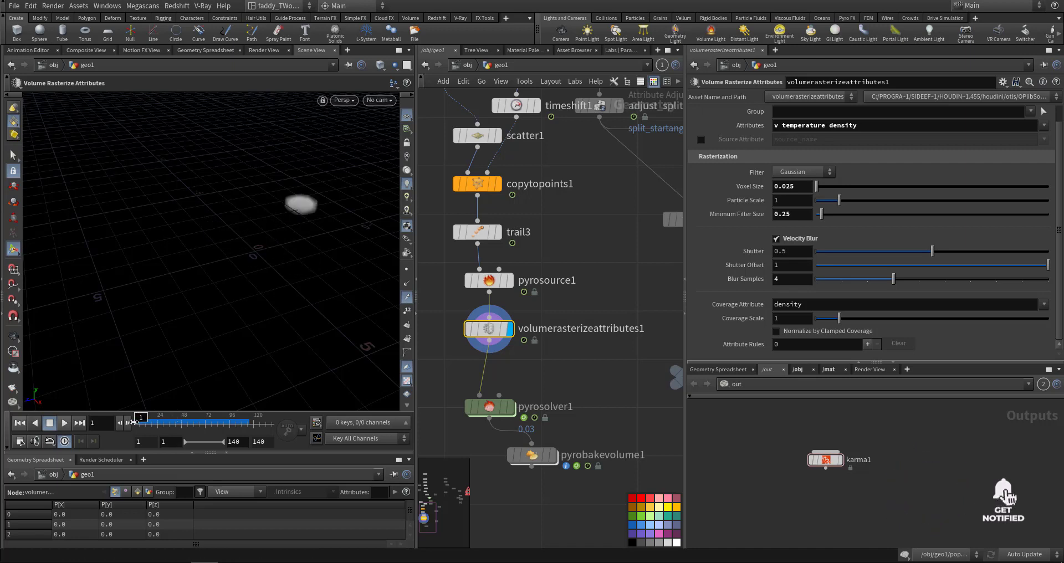
Display pyrosolver1 and examine its Sourcing settings for the density, temperature and v source volumes.
{"action": "left_click", "coordinate": [510, 409]}
{"action": "left_click", "coordinate": [488, 407]}
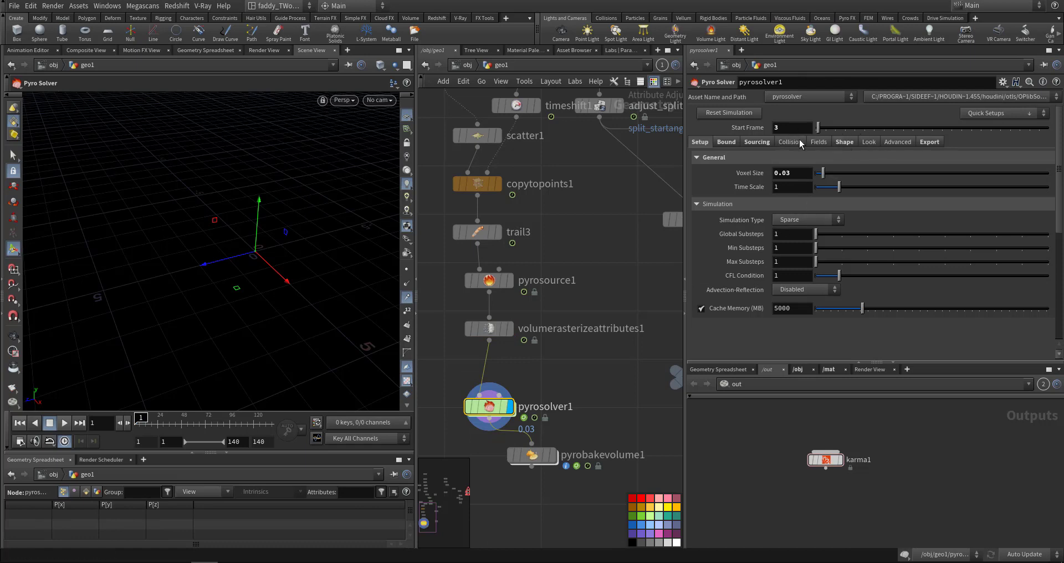
{"action": "left_click", "coordinate": [757, 142]}
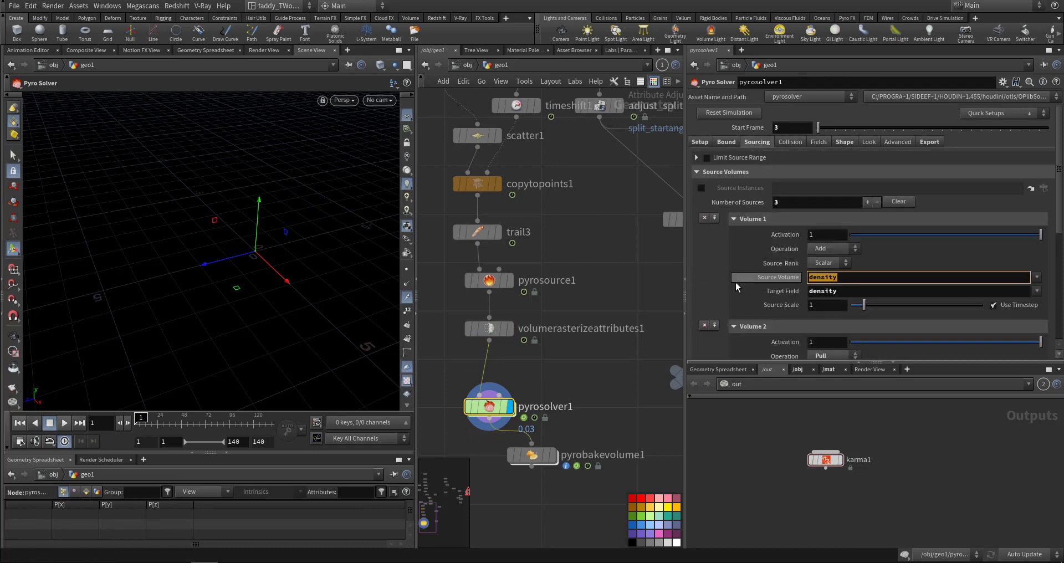
{"action": "scroll", "coordinate": [768, 278], "scroll_direction": "down", "scroll_amount": 3}
{"action": "scroll", "coordinate": [768, 319], "scroll_direction": "down", "scroll_amount": 5}
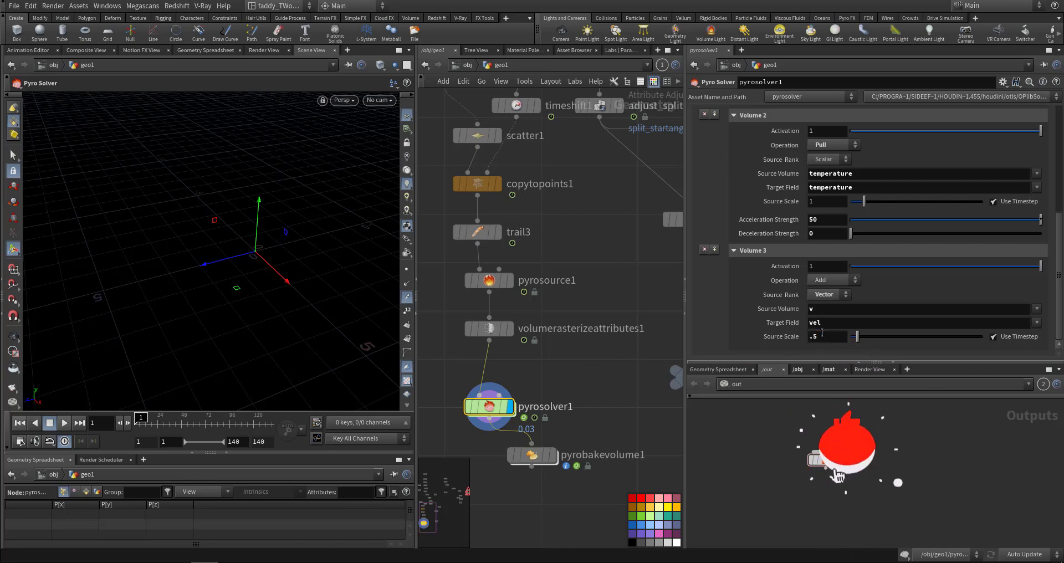
{"action": "scroll", "coordinate": [743, 236], "scroll_direction": "up", "scroll_amount": 8}
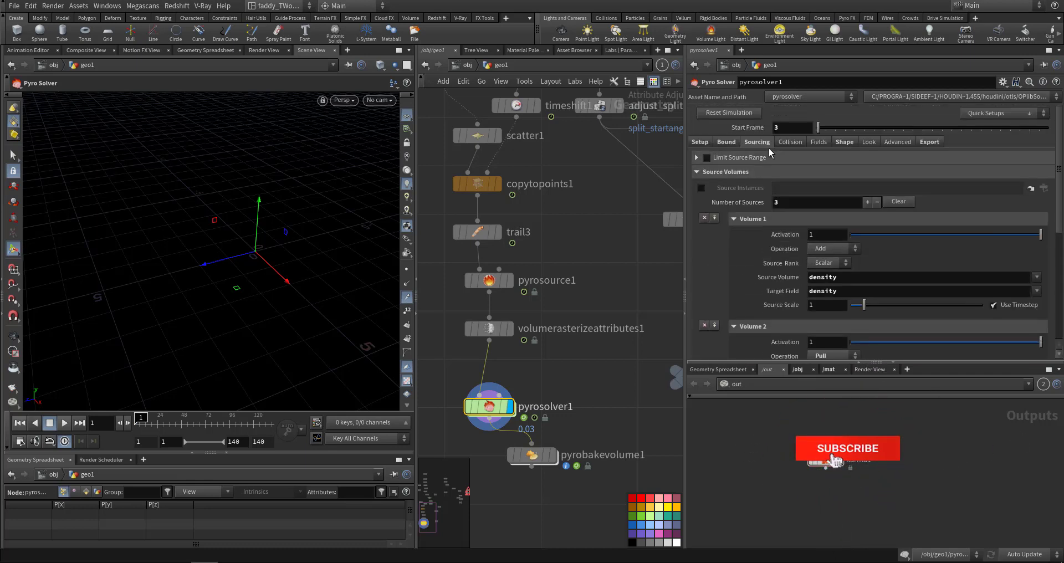
Set pyrosolver1's Buoyancy Scale to .5 and review its wind and smoke look settings.
{"action": "left_click", "coordinate": [843, 143]}
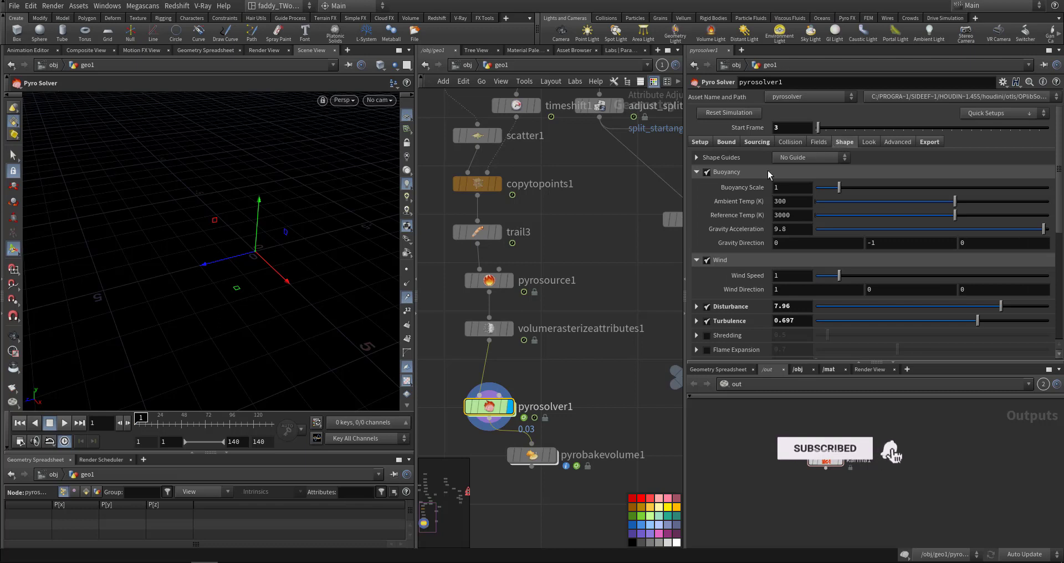
{"action": "left_click_drag", "start_coordinate": [788, 188], "coordinate": [767, 191]}
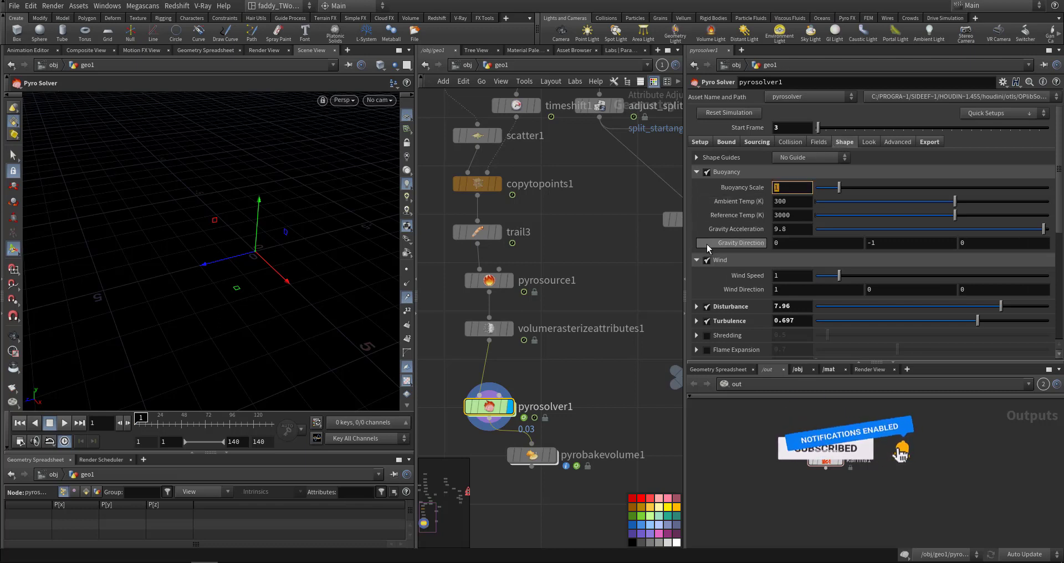
{"action": "mouse_move", "coordinate": [709, 249]}
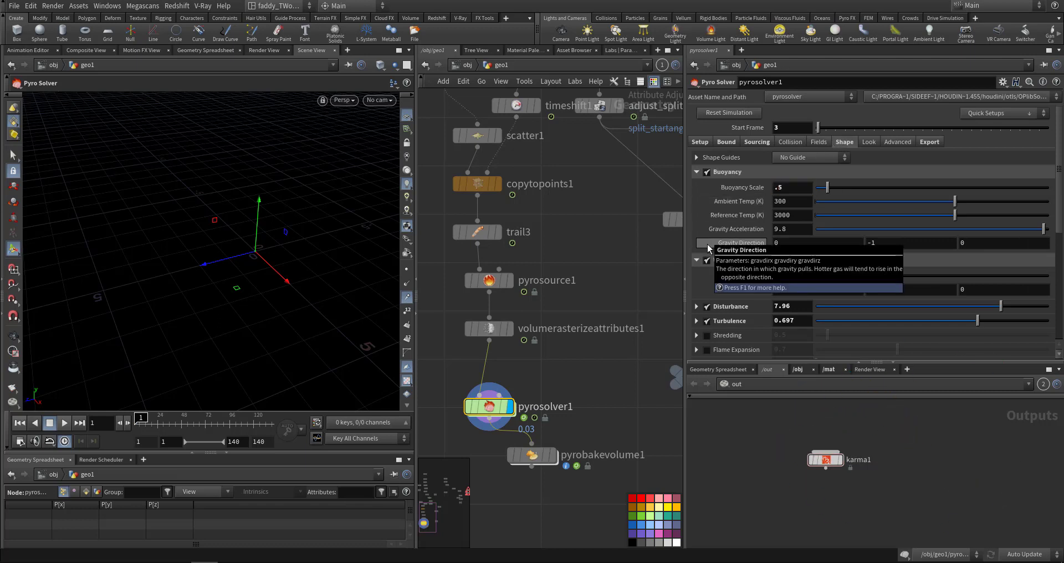
{"action": "scroll", "coordinate": [737, 294], "scroll_direction": "down", "scroll_amount": 2}
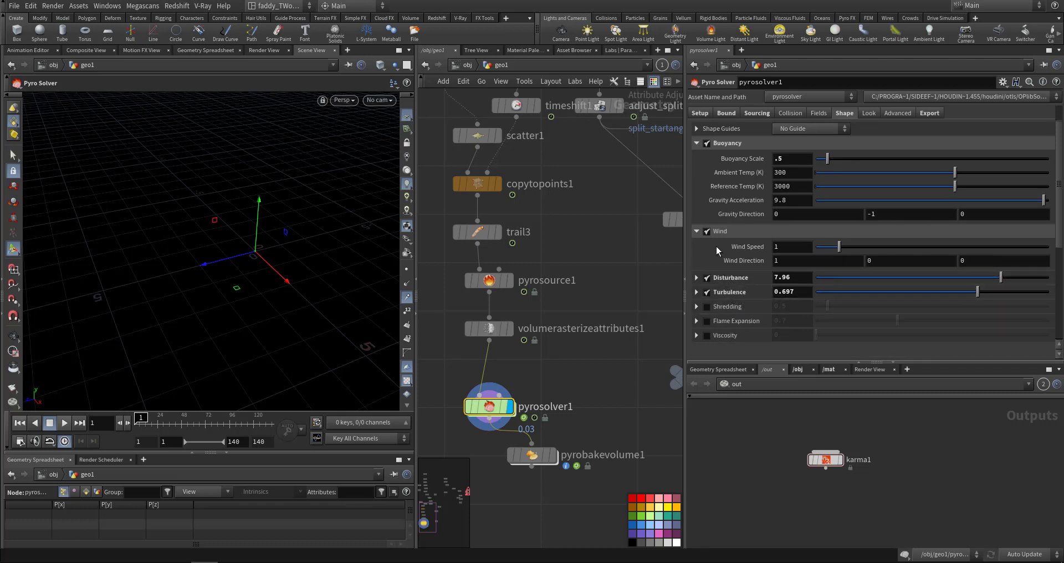
{"action": "left_click", "coordinate": [781, 247]}
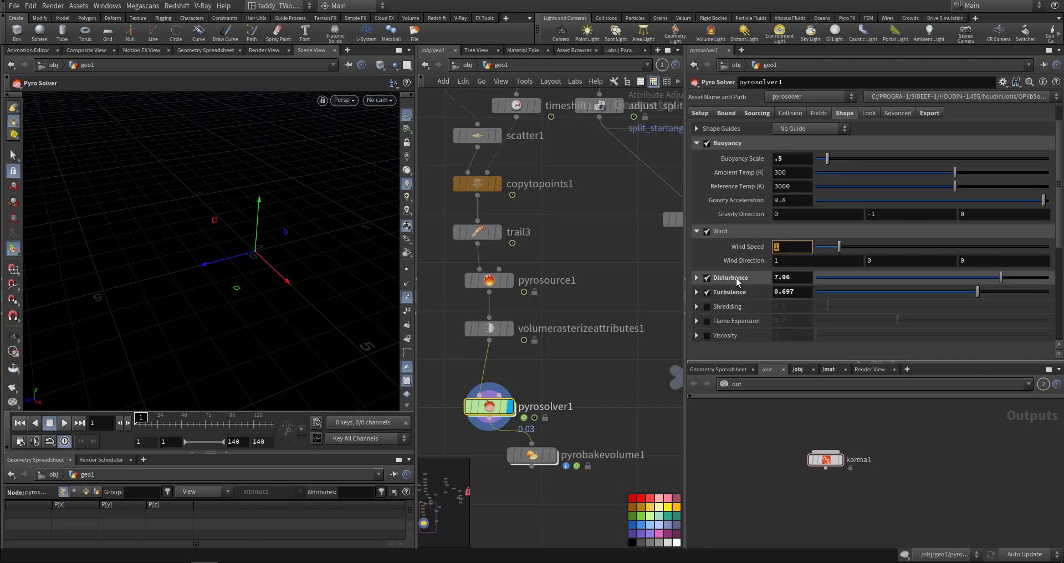
{"action": "left_click", "coordinate": [870, 113]}
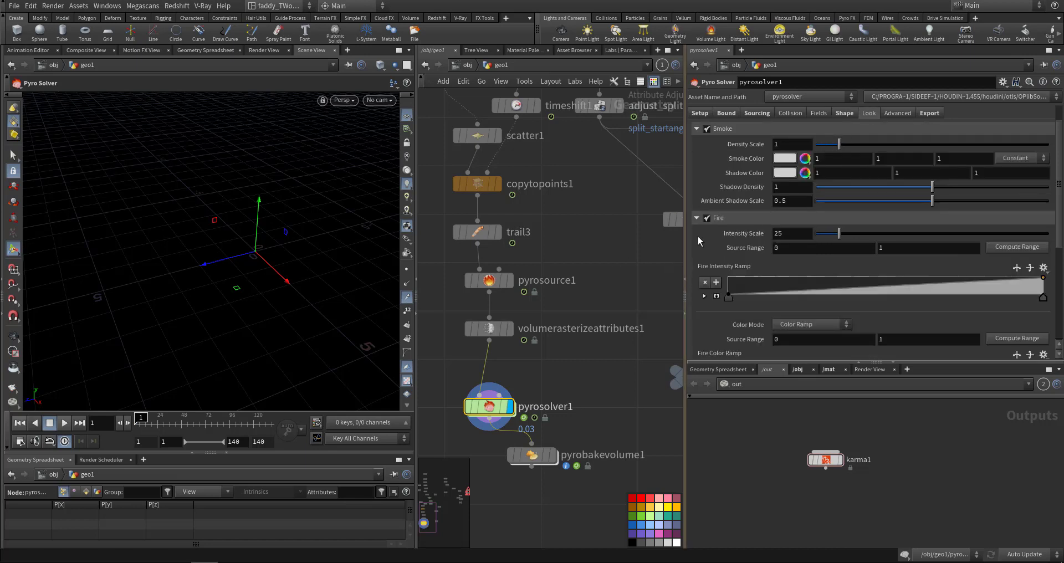
Display pyrobakevolume1, review its scatter and fire settings, and set the smoke Density Scale to 15.
{"action": "middle_click_drag", "start_coordinate": [577, 382], "coordinate": [560, 328]}
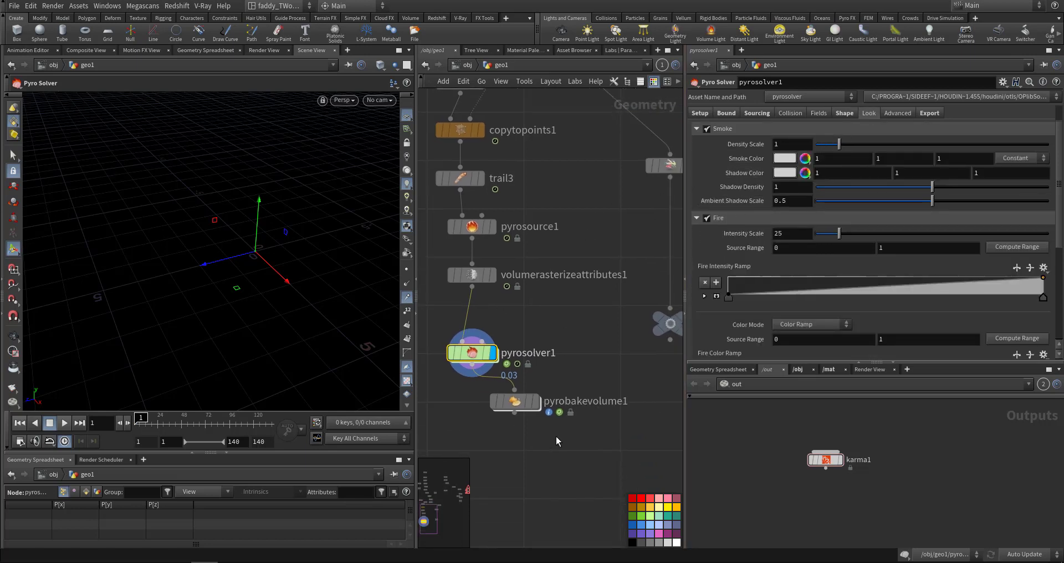
{"action": "left_click", "coordinate": [509, 406]}
{"action": "left_click", "coordinate": [537, 402]}
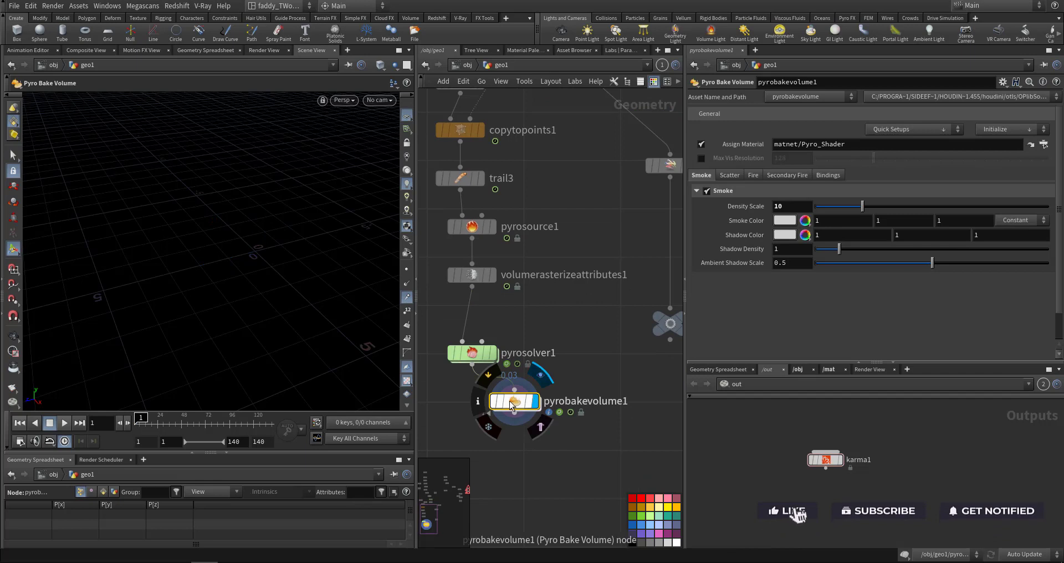
{"action": "left_click", "coordinate": [731, 178]}
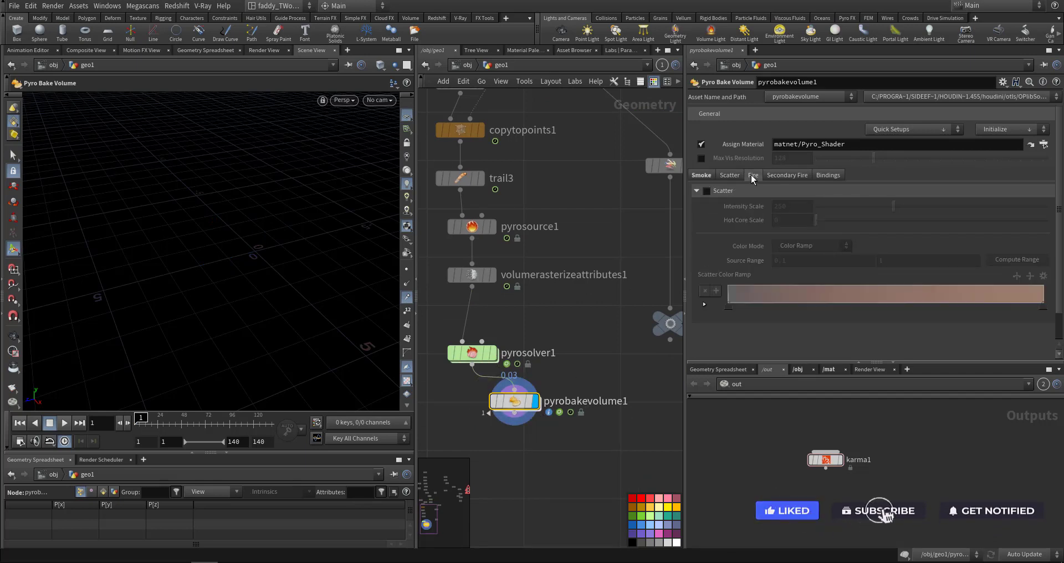
{"action": "left_click", "coordinate": [753, 177]}
{"action": "left_click", "coordinate": [784, 177]}
{"action": "left_click", "coordinate": [754, 176]}
{"action": "left_click", "coordinate": [730, 178]}
{"action": "left_click", "coordinate": [705, 178]}
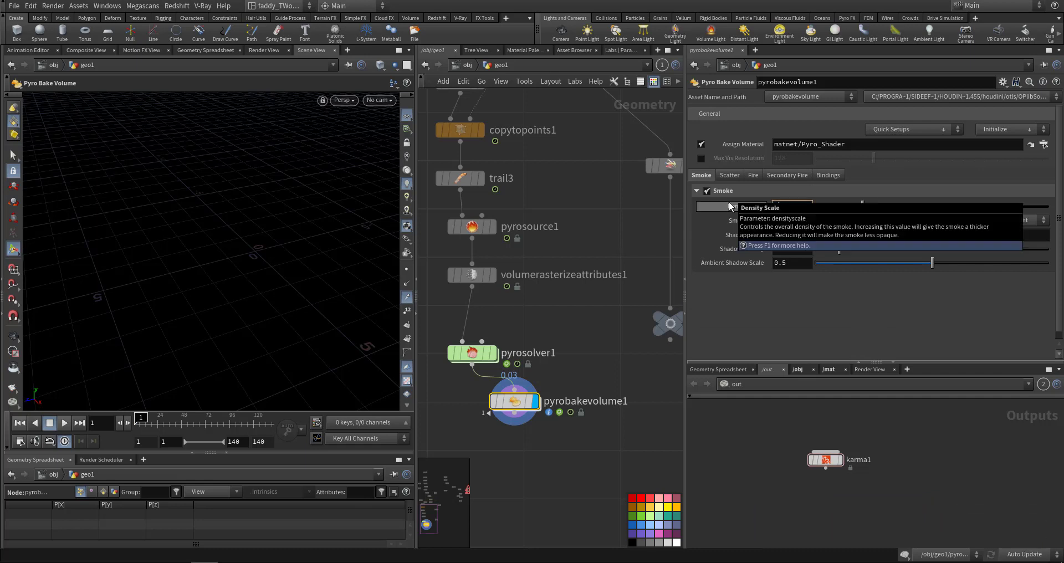
Switch the viewport to look through cam1.
{"action": "left_click", "coordinate": [382, 100]}
{"action": "left_click", "coordinate": [390, 153]}
{"action": "mouse_move", "coordinate": [500, 153]}
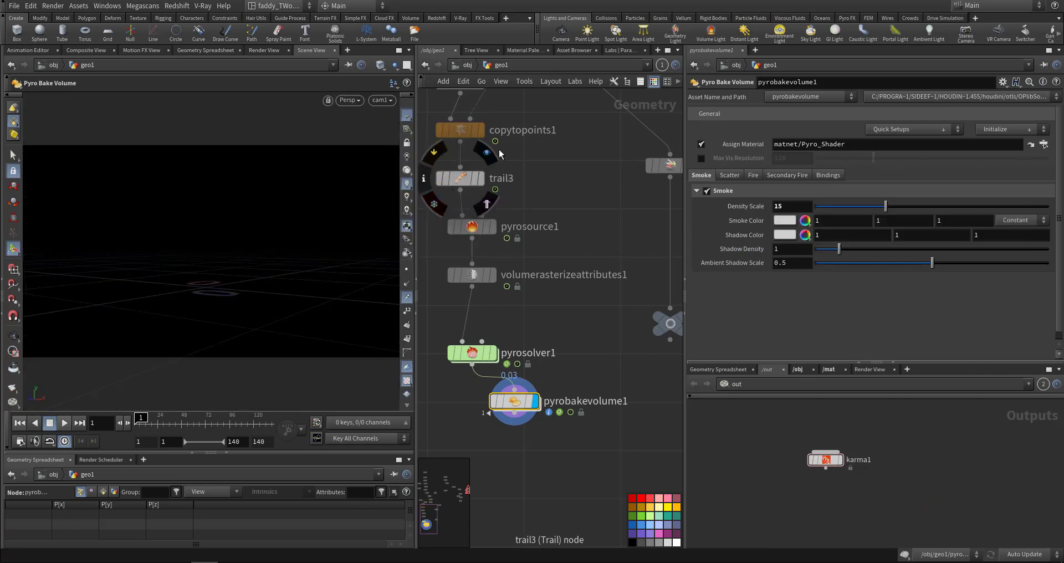
Display the outputs of sparktrail, null3 and pyrobakevolume1 in turn through the camera.
{"action": "middle_click_drag", "start_coordinate": [617, 246], "coordinate": [496, 330]}
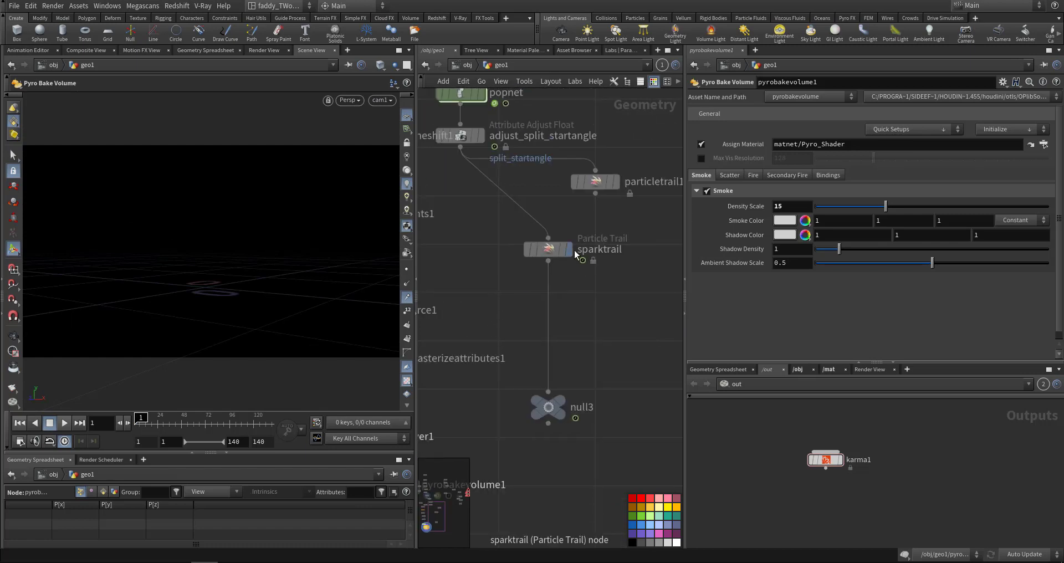
{"action": "left_click", "coordinate": [571, 251]}
{"action": "middle_click_drag", "start_coordinate": [602, 367], "coordinate": [613, 309]}
{"action": "left_click_drag", "start_coordinate": [600, 314], "coordinate": [505, 382]}
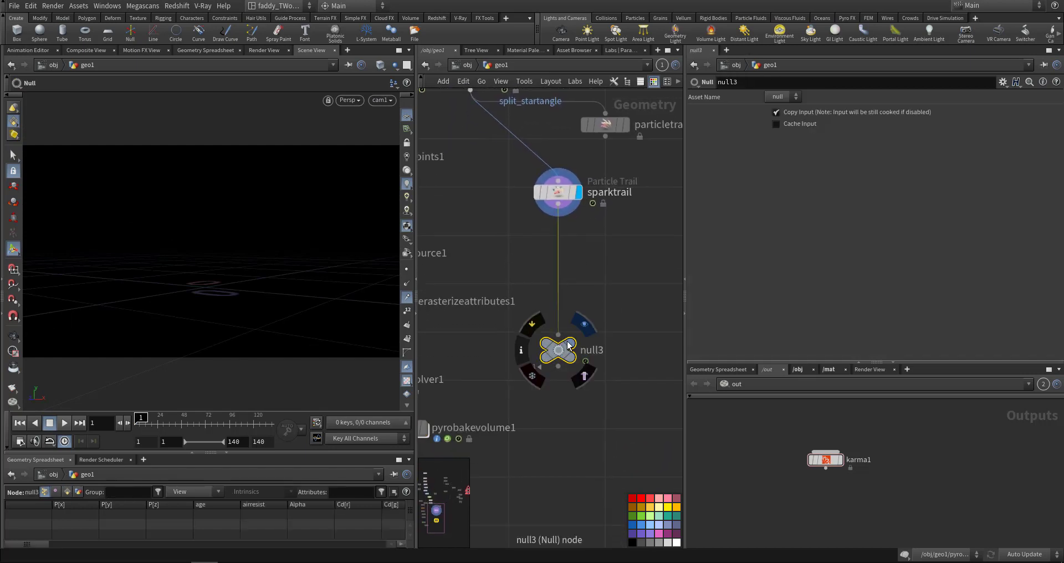
{"action": "left_click", "coordinate": [570, 346]}
{"action": "middle_click_drag", "start_coordinate": [560, 390], "coordinate": [628, 325]}
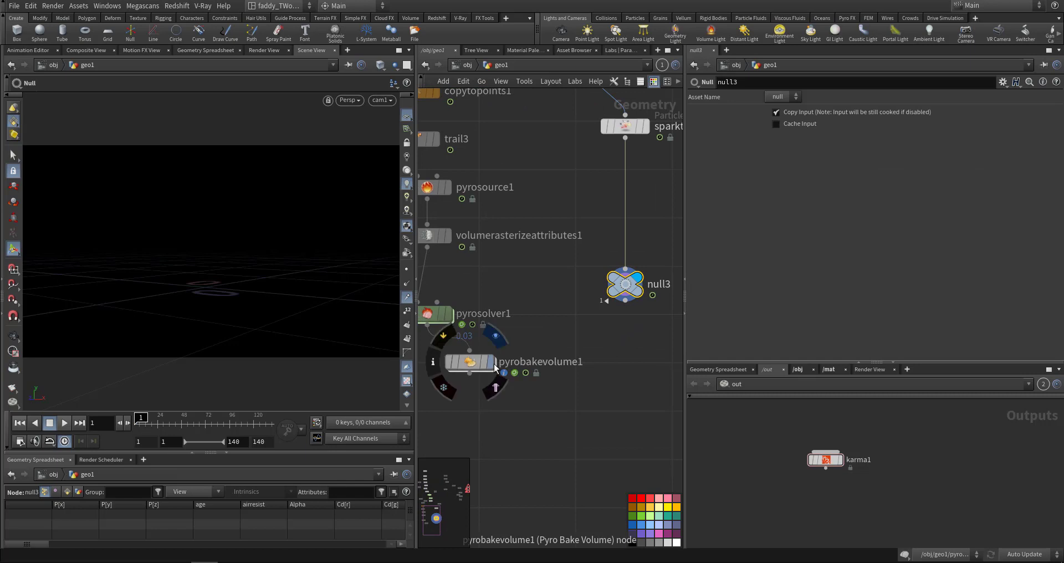
{"action": "left_click", "coordinate": [493, 365]}
Examine carve2's First U and Second U settings on the curve branch feeding null4, and return to the object level.
{"action": "middle_click_drag", "start_coordinate": [456, 228], "coordinate": [599, 371]}
{"action": "middle_click_drag", "start_coordinate": [486, 178], "coordinate": [549, 310]}
{"action": "middle_click_drag", "start_coordinate": [586, 243], "coordinate": [474, 348]}
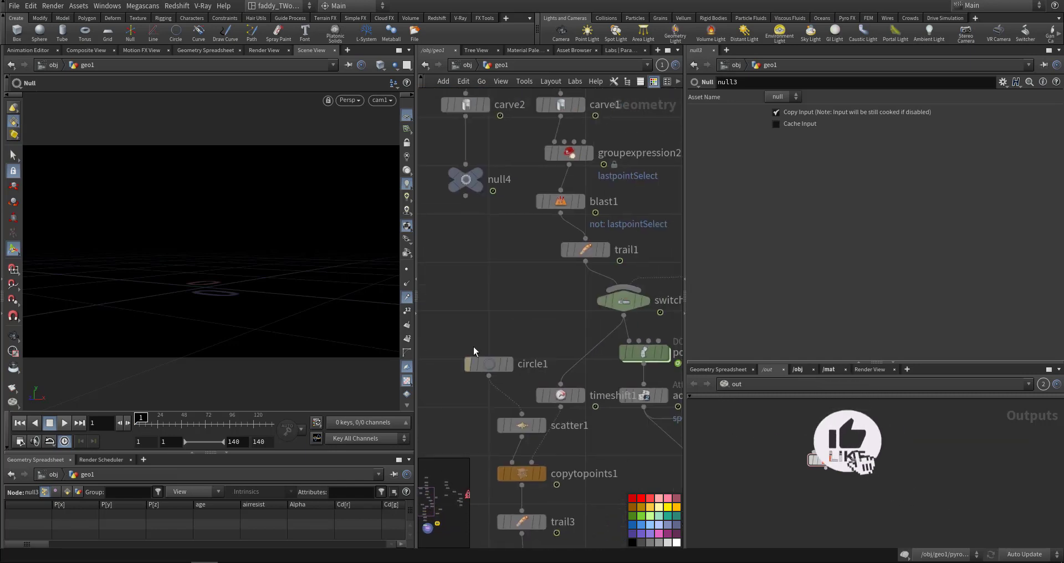
{"action": "middle_click_drag", "start_coordinate": [493, 286], "coordinate": [538, 407]}
{"action": "scroll", "coordinate": [471, 263], "scroll_direction": "up", "scroll_amount": 1}
{"action": "left_click", "coordinate": [653, 161]}
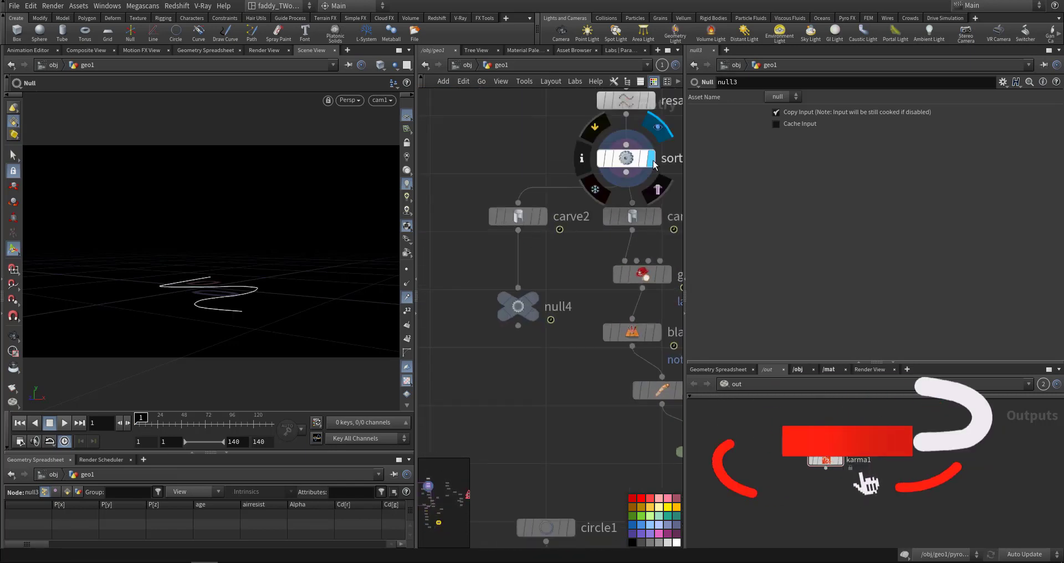
{"action": "left_click", "coordinate": [528, 216]}
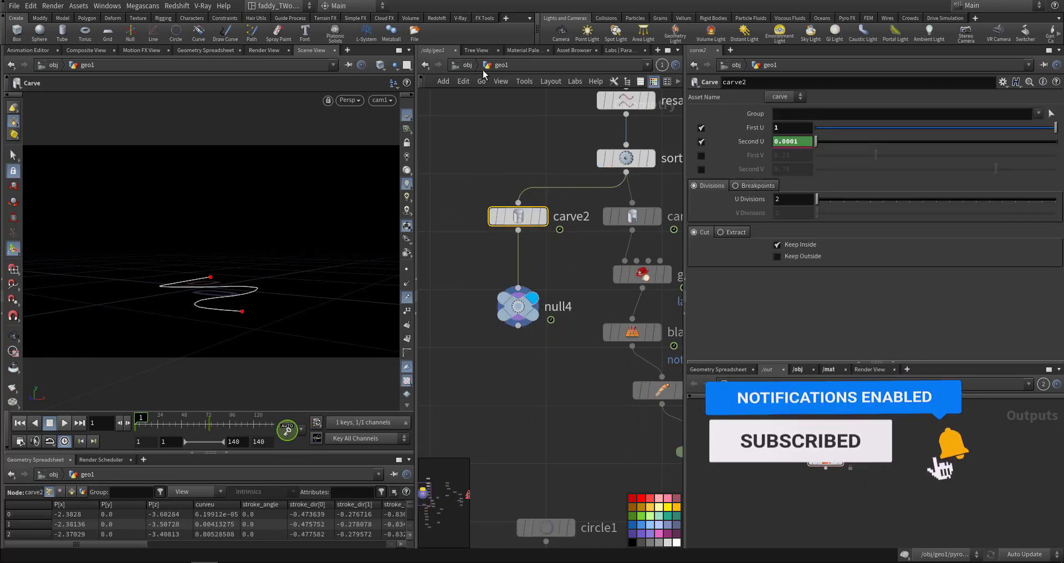
{"action": "left_click", "coordinate": [467, 66]}
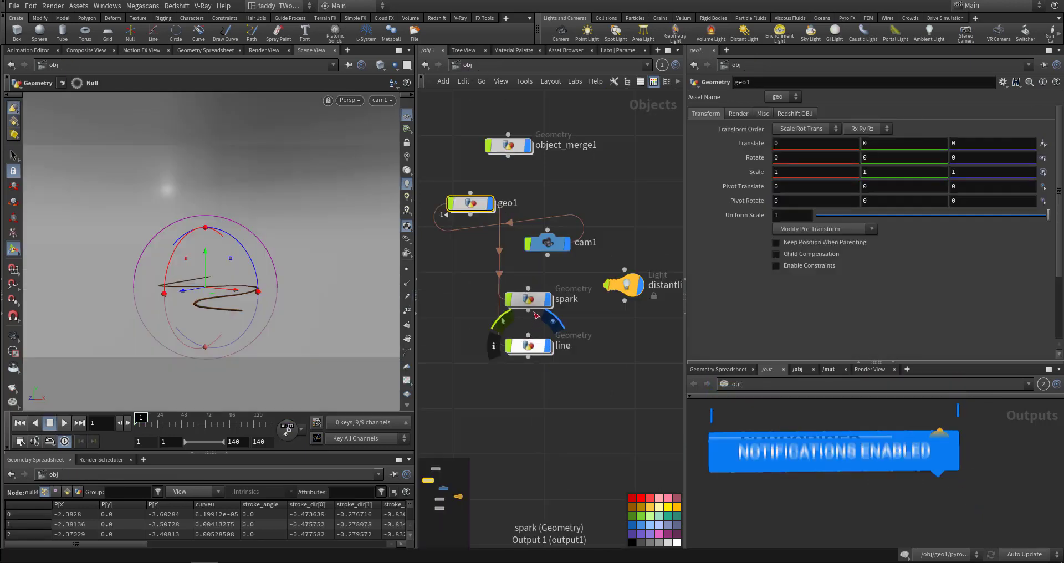
Examine the spark object's object merge and the line object's circle1 settings, and display the sweep1 output.
{"action": "double_click", "coordinate": [530, 300]}
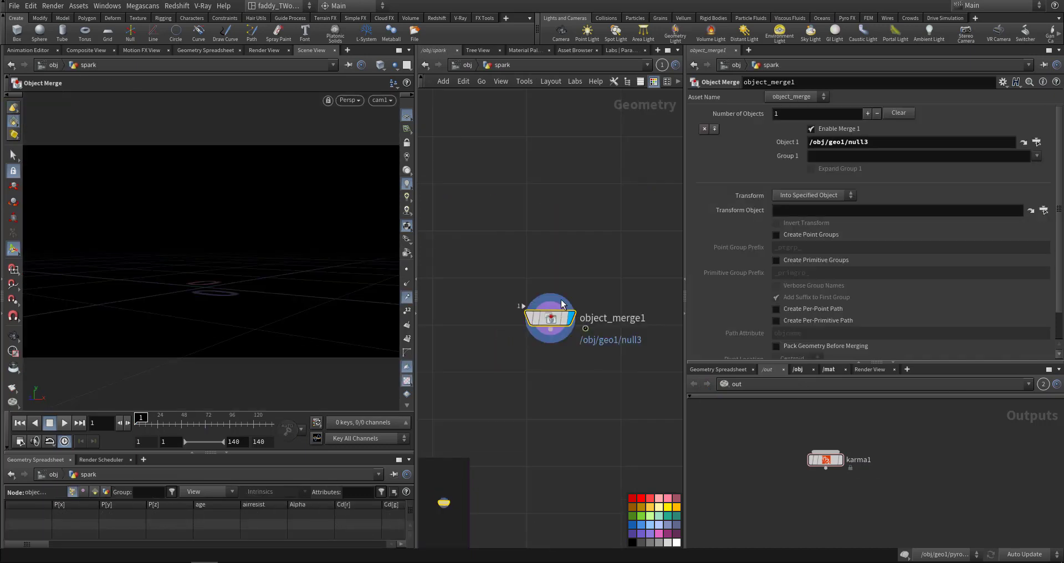
{"action": "left_click", "coordinate": [469, 66]}
{"action": "double_click", "coordinate": [524, 344]}
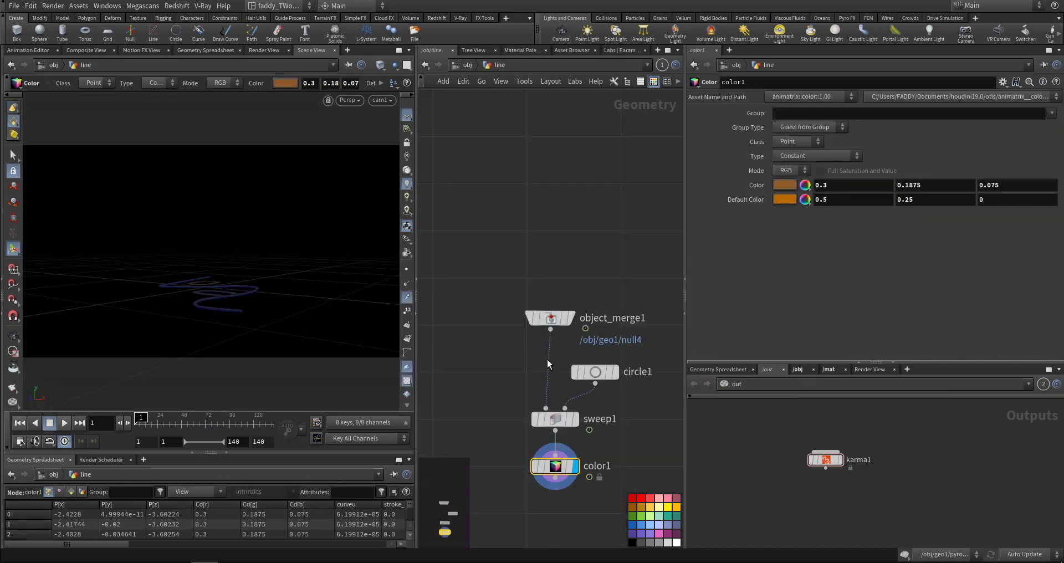
{"action": "left_click_drag", "start_coordinate": [564, 373], "coordinate": [565, 373]}
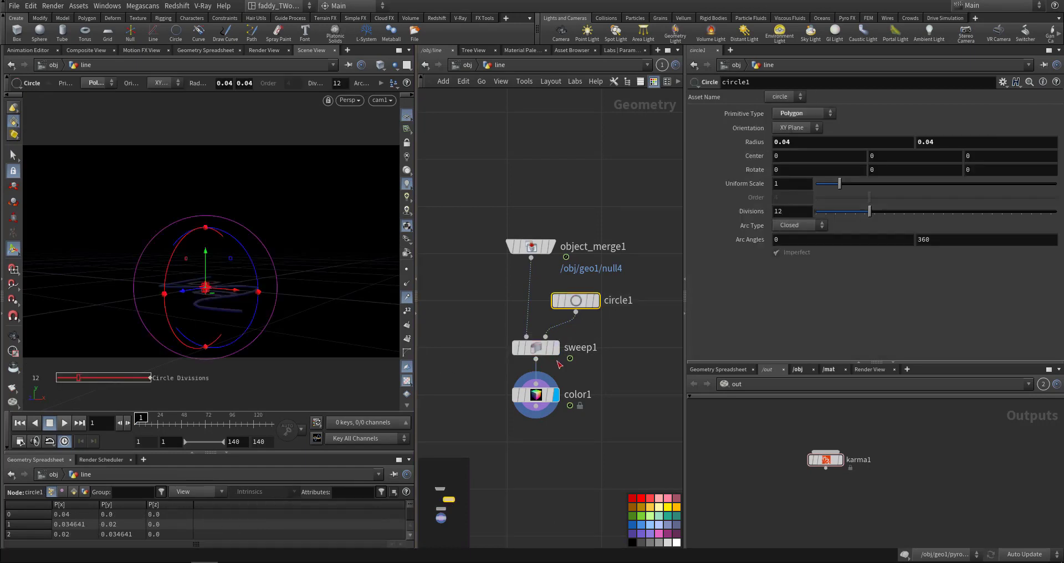
{"action": "left_click", "coordinate": [526, 355]}
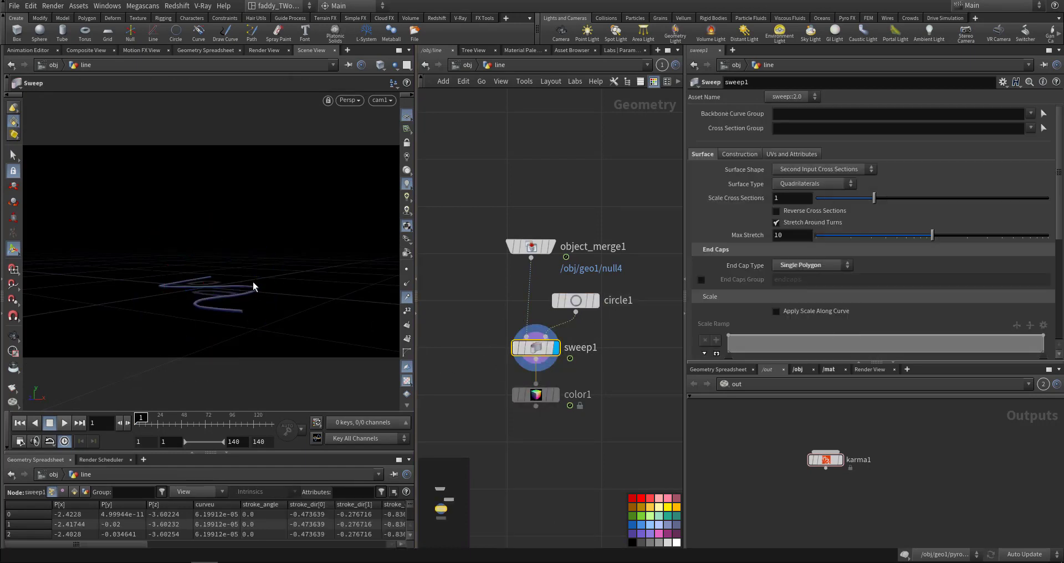
Try adjusting the radius of circle1, undo the change, and scrub the timeline back to frame 1.
{"action": "left_click", "coordinate": [598, 301]}
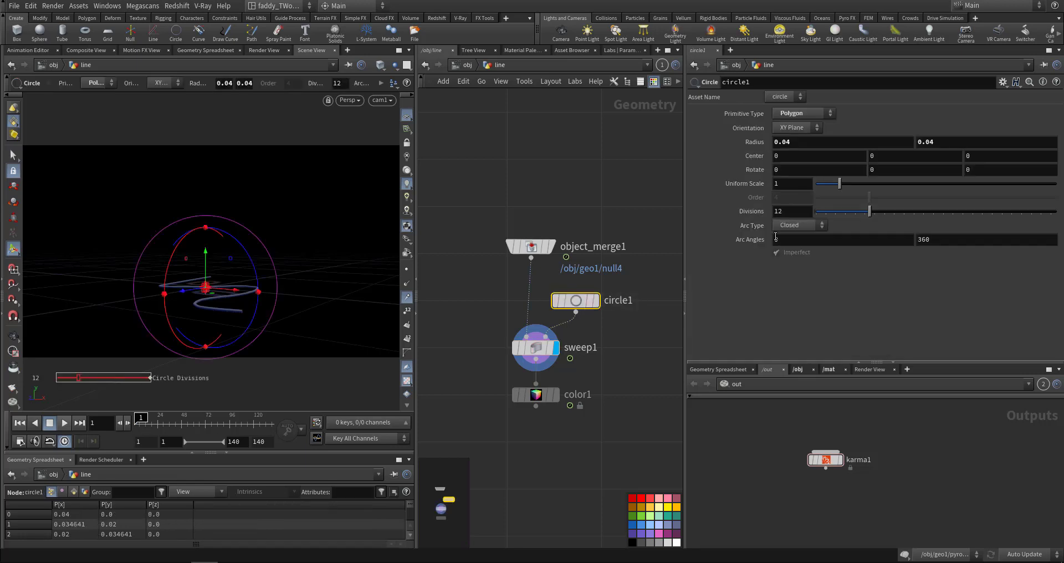
{"action": "mouse_move", "coordinate": [758, 141]}
{"action": "middle_mouse_down"}
{"action": "mouse_move", "coordinate": [749, 136]}
{"action": "mouse_move", "coordinate": [775, 142]}
{"action": "middle_mouse_up"}
{"action": "key", "text": "ctrl+z"}
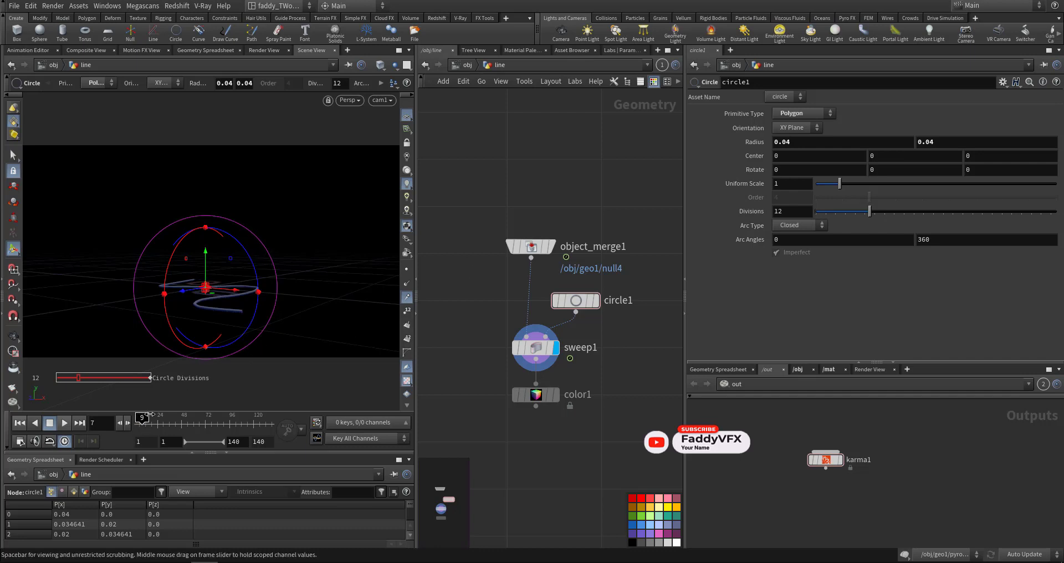
{"action": "mouse_move", "coordinate": [173, 414]}
{"action": "left_mouse_down"}
{"action": "mouse_move", "coordinate": [198, 418]}
{"action": "mouse_move", "coordinate": [137, 422]}
{"action": "left_mouse_up"}
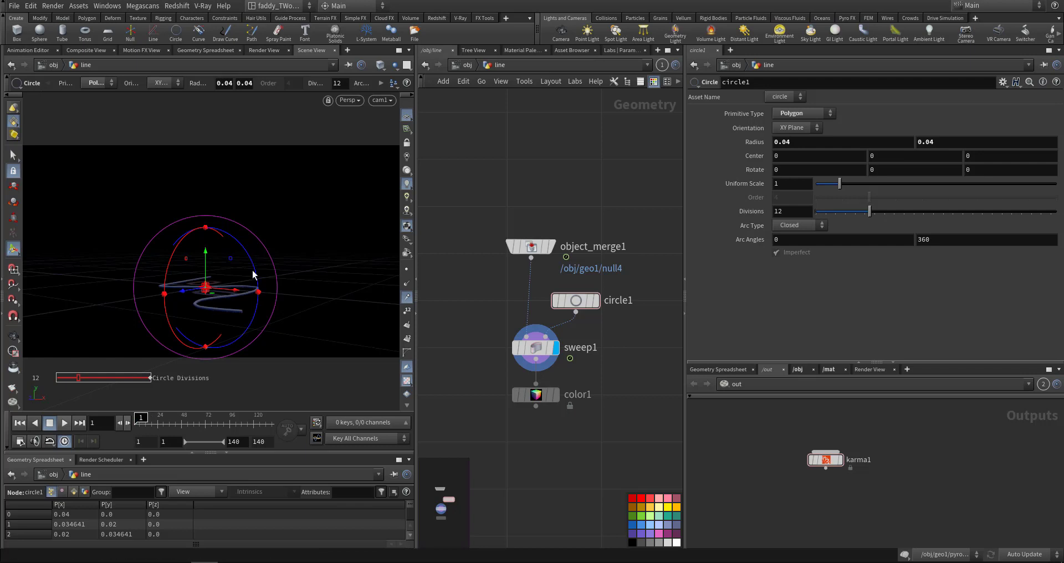
Return to the object level, play the sparks and line through the camera, and rewind to the first frame.
{"action": "left_click", "coordinate": [463, 65]}
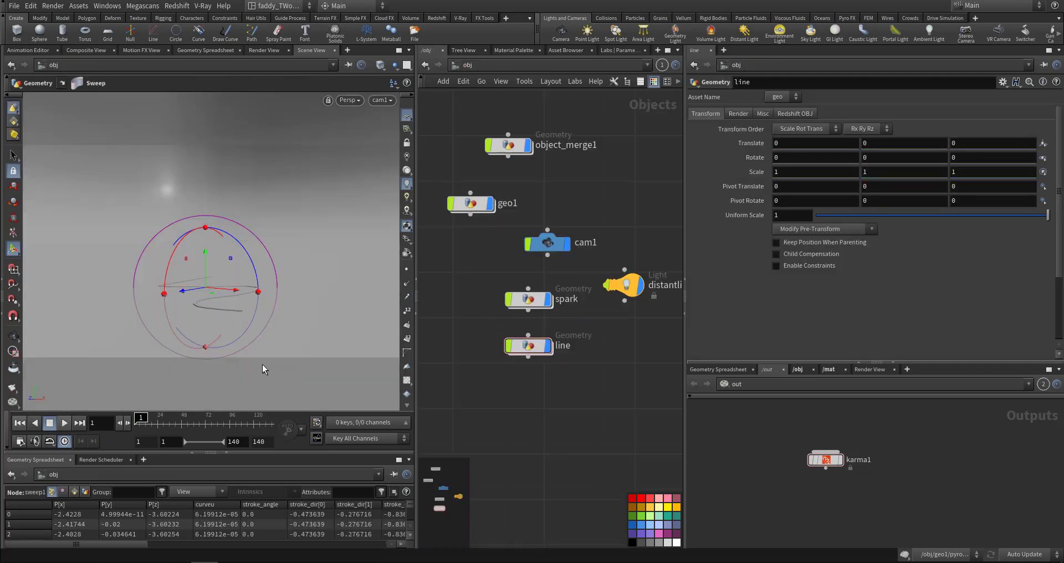
{"action": "key", "text": "Escape"}
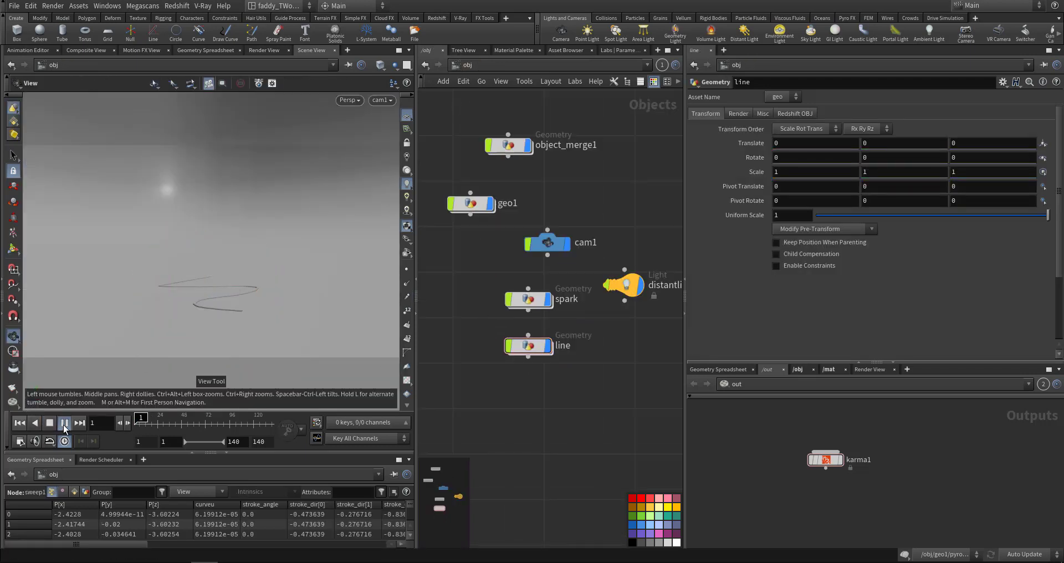
{"action": "left_click", "coordinate": [63, 424]}
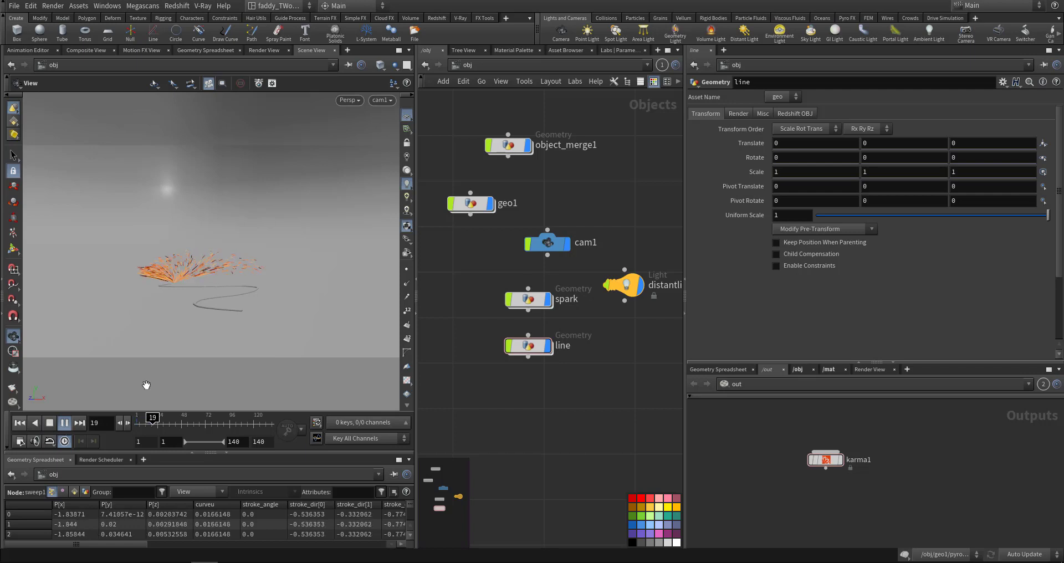
{"action": "key", "text": "ctrl+Left"}
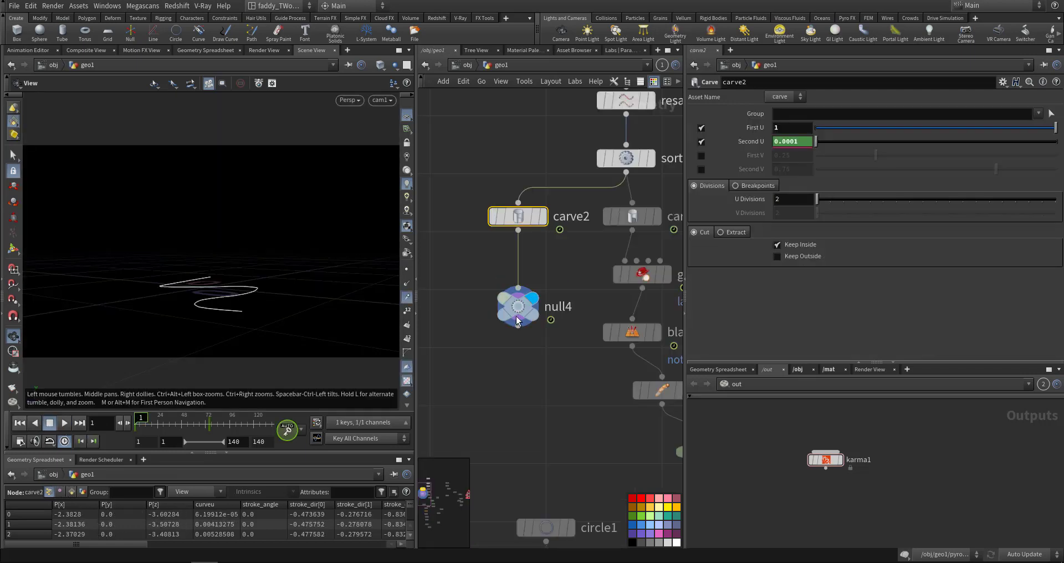
Display pyrobakevolume1 inside geo1 and return to the object level.
{"action": "middle_click_drag", "start_coordinate": [546, 390], "coordinate": [415, 205]}
{"action": "middle_click_drag", "start_coordinate": [599, 392], "coordinate": [548, 213]}
{"action": "scroll", "coordinate": [583, 299], "scroll_direction": "down", "scroll_amount": 2}
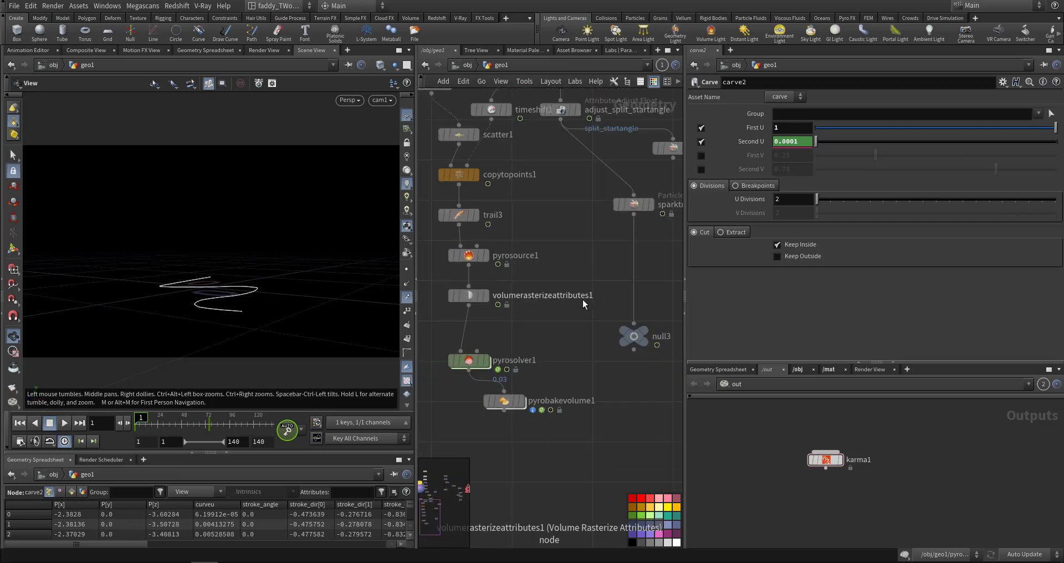
{"action": "left_click", "coordinate": [468, 66]}
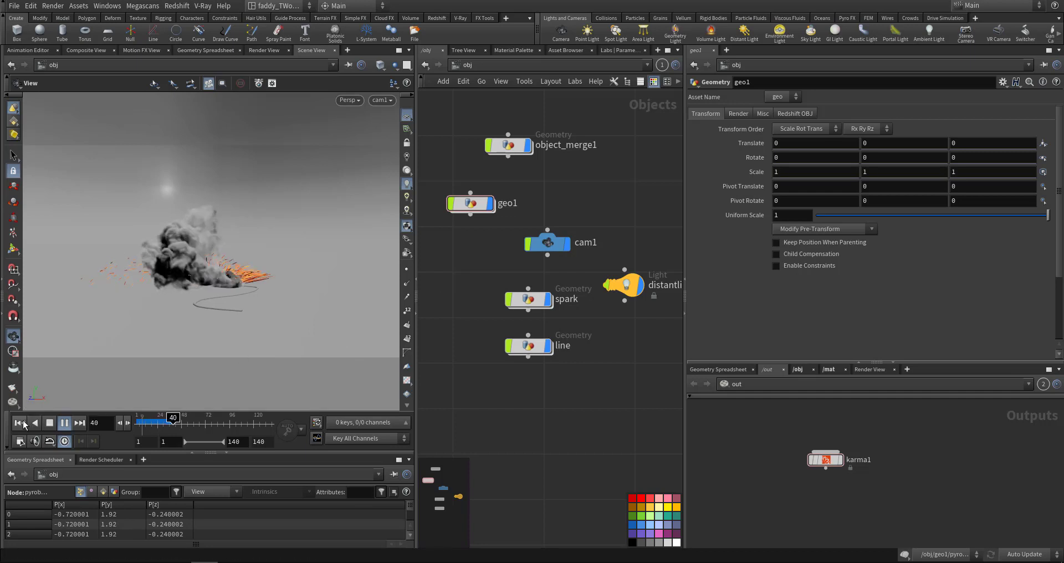
Play the combined smoke, spark and line animation in the viewport, rewind it, and play the full-size flipbook of the sequence.
{"action": "left_click", "coordinate": [62, 422]}
{"action": "left_click", "coordinate": [19, 423]}
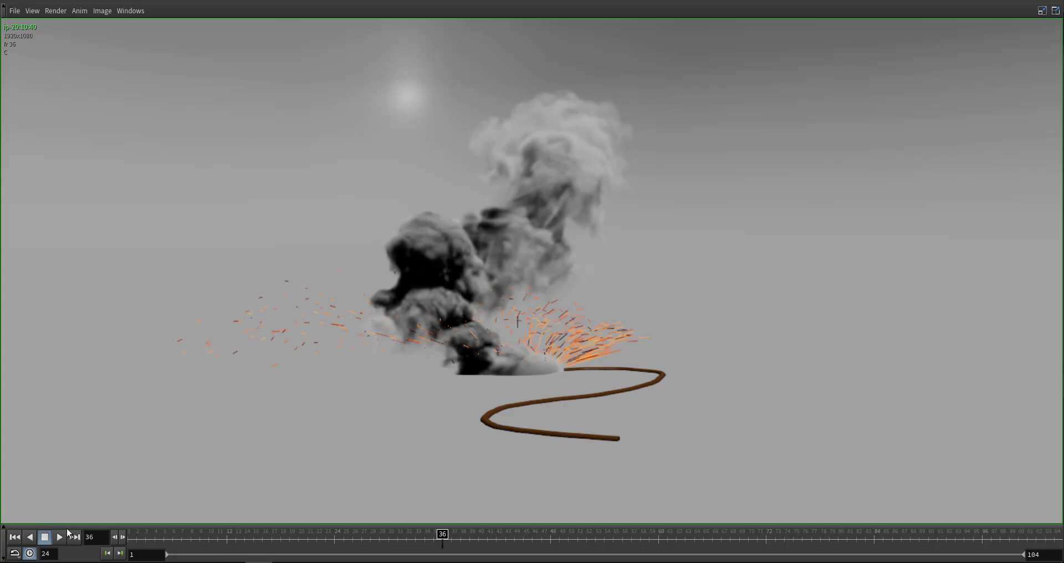
{"action": "left_click", "coordinate": [59, 537]}
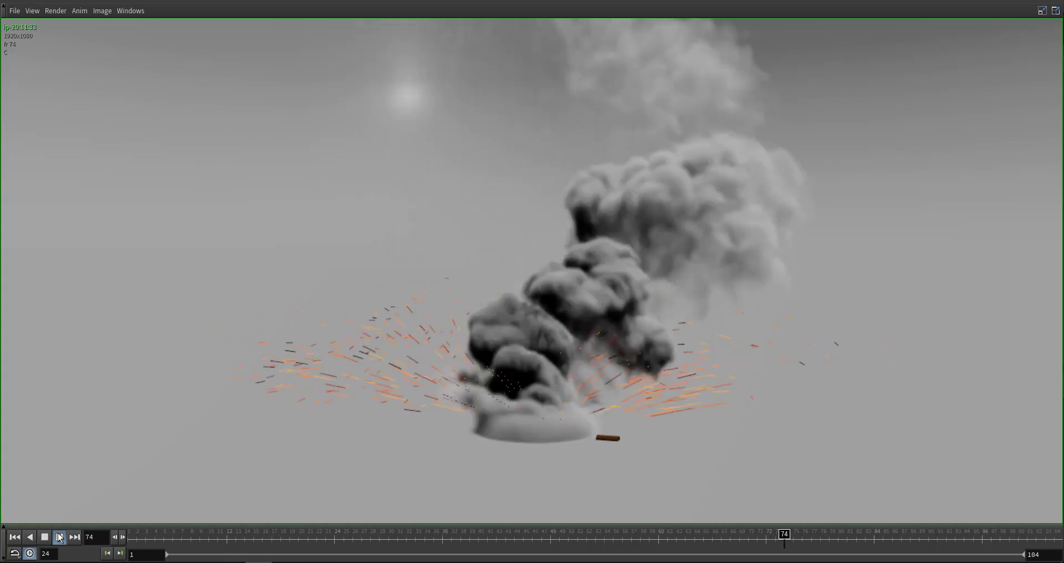